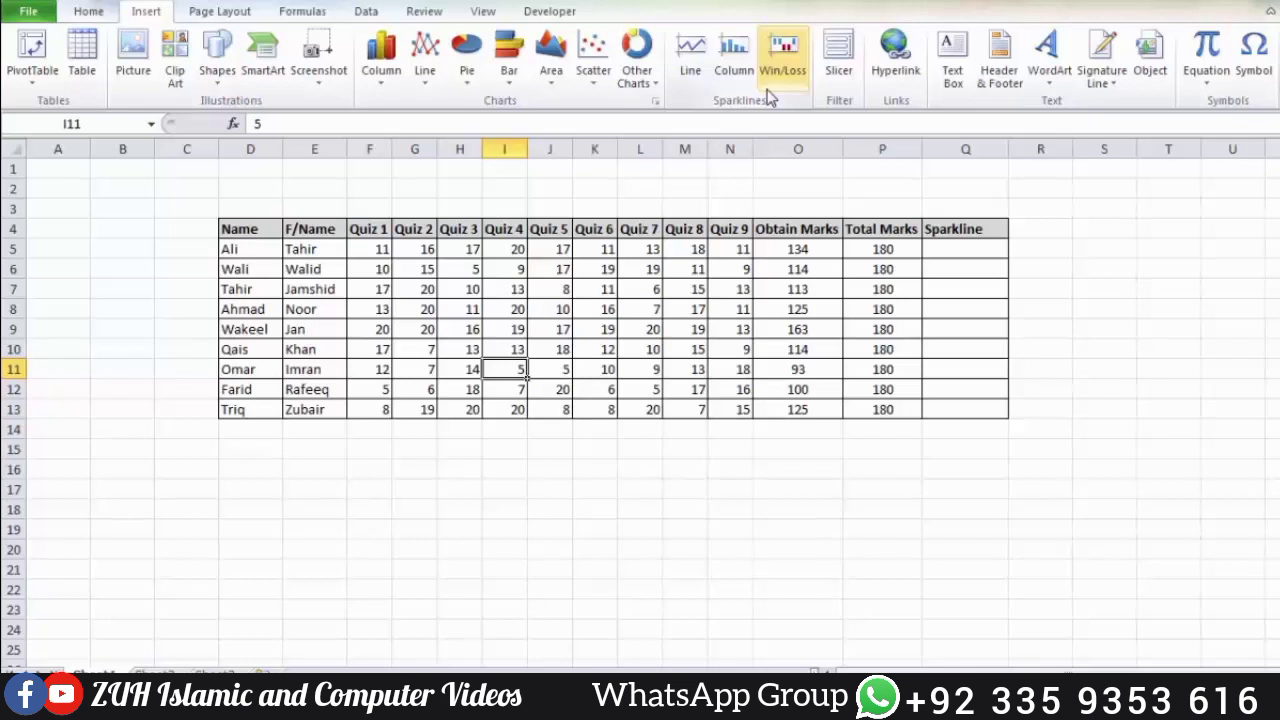
Insert a line sparkline in cell Q5 from the quiz marks in F5:N5
click(981, 250)
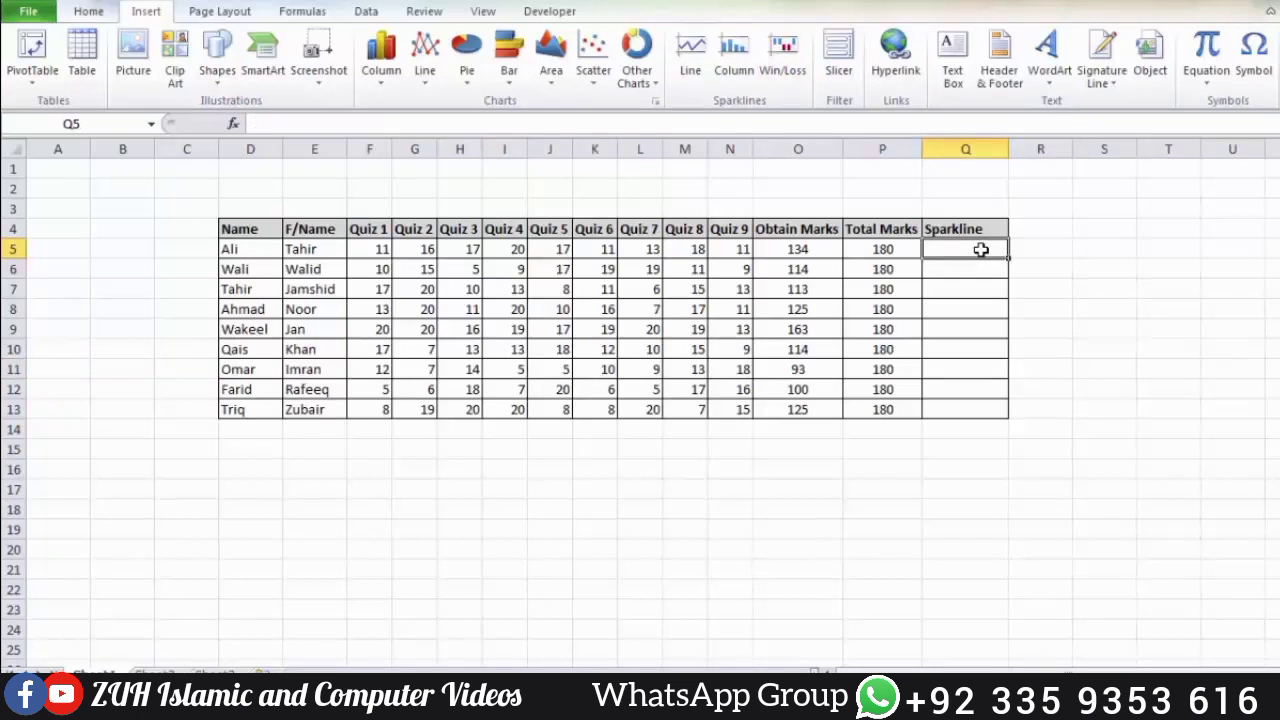
click(692, 70)
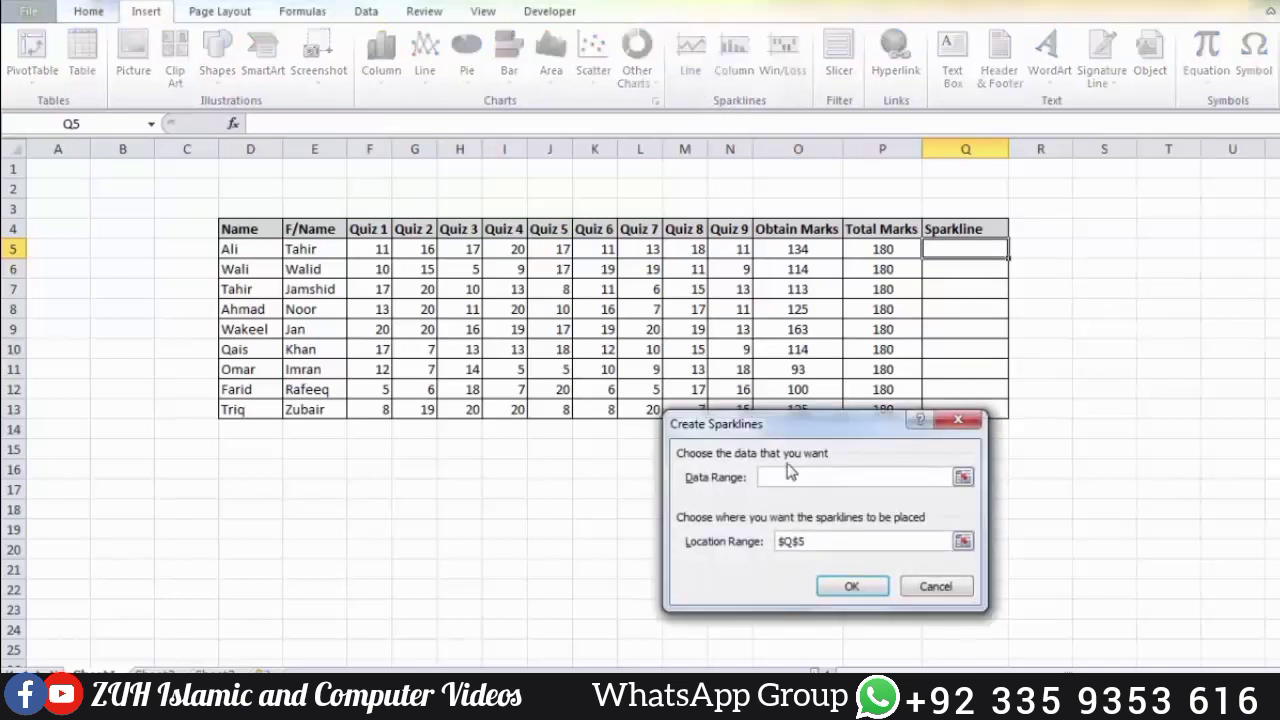
drag(380, 250, 735, 248)
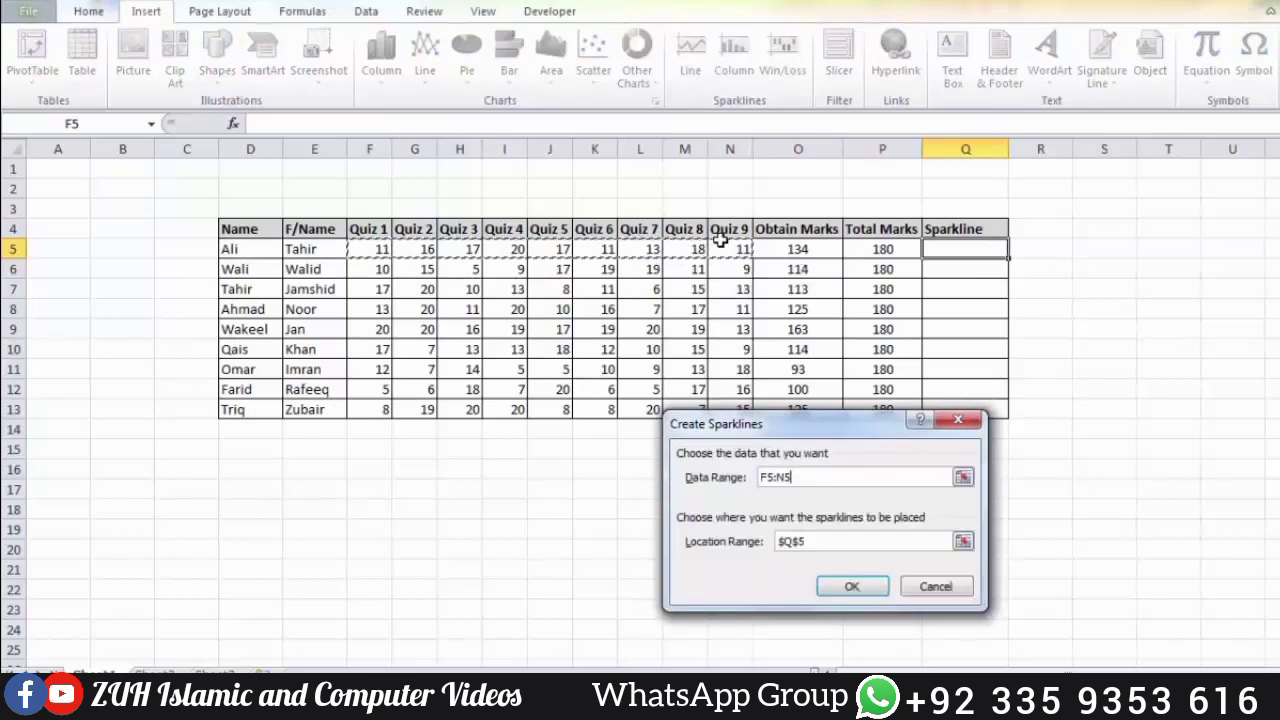
click(833, 541)
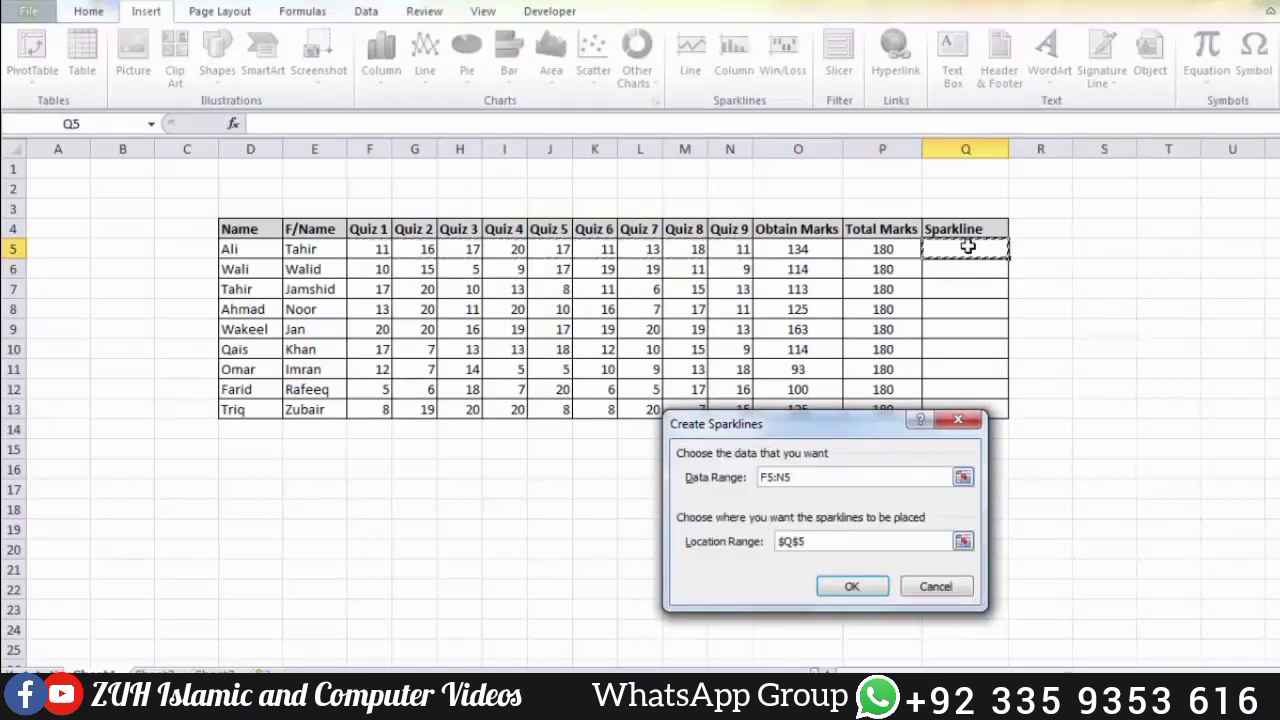
click(853, 587)
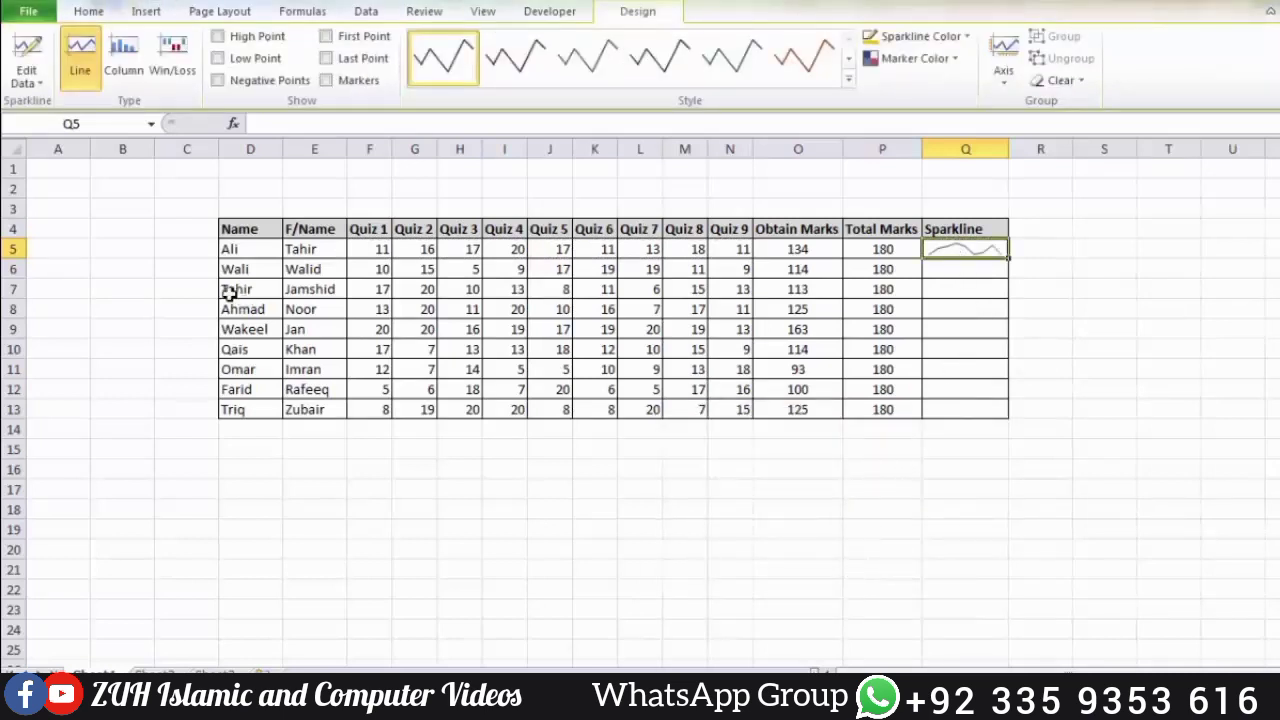
Make row 5 taller and column Q wider, and convert the sparkline in Q5 to the Column type
drag(16, 258, 16, 285)
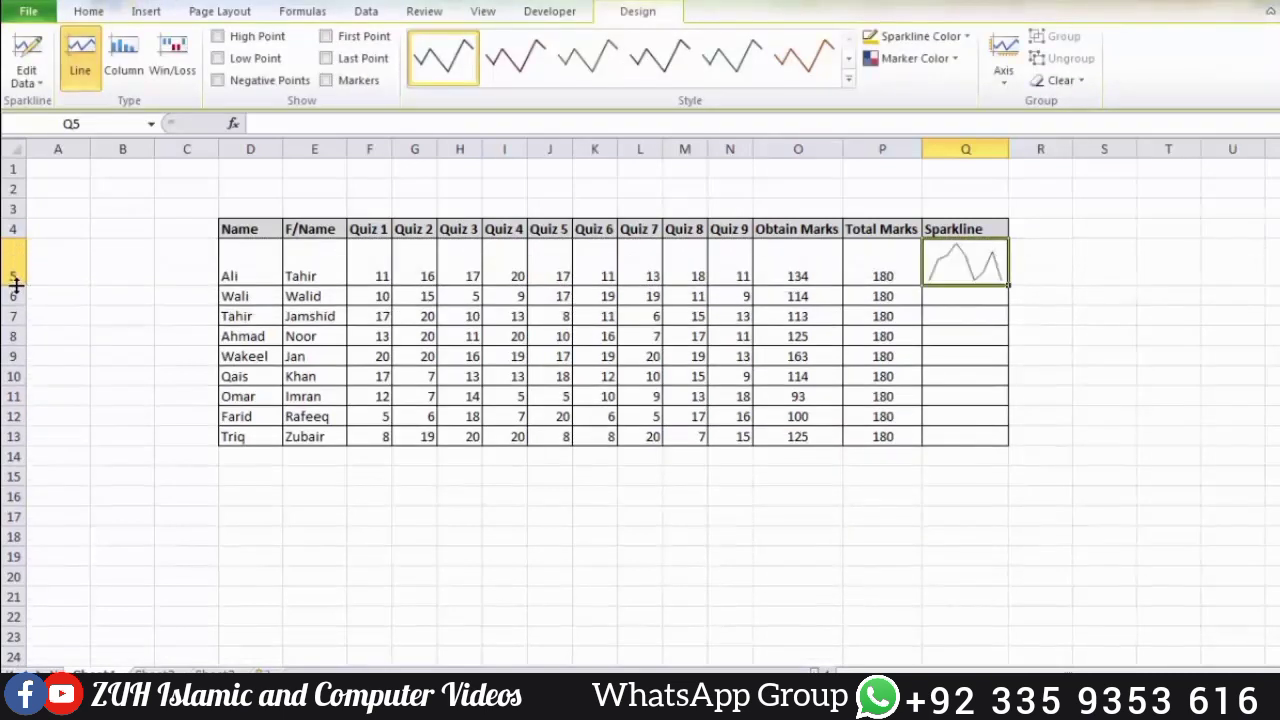
drag(1008, 148, 1037, 148)
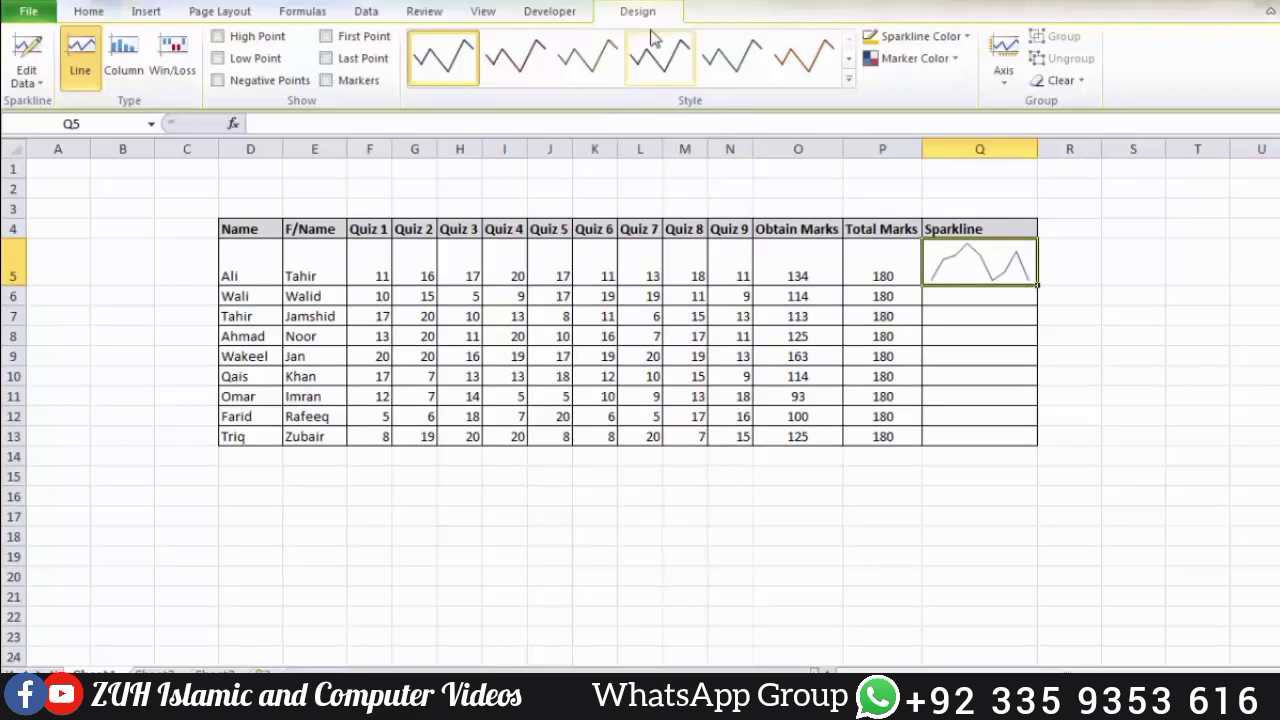
click(124, 72)
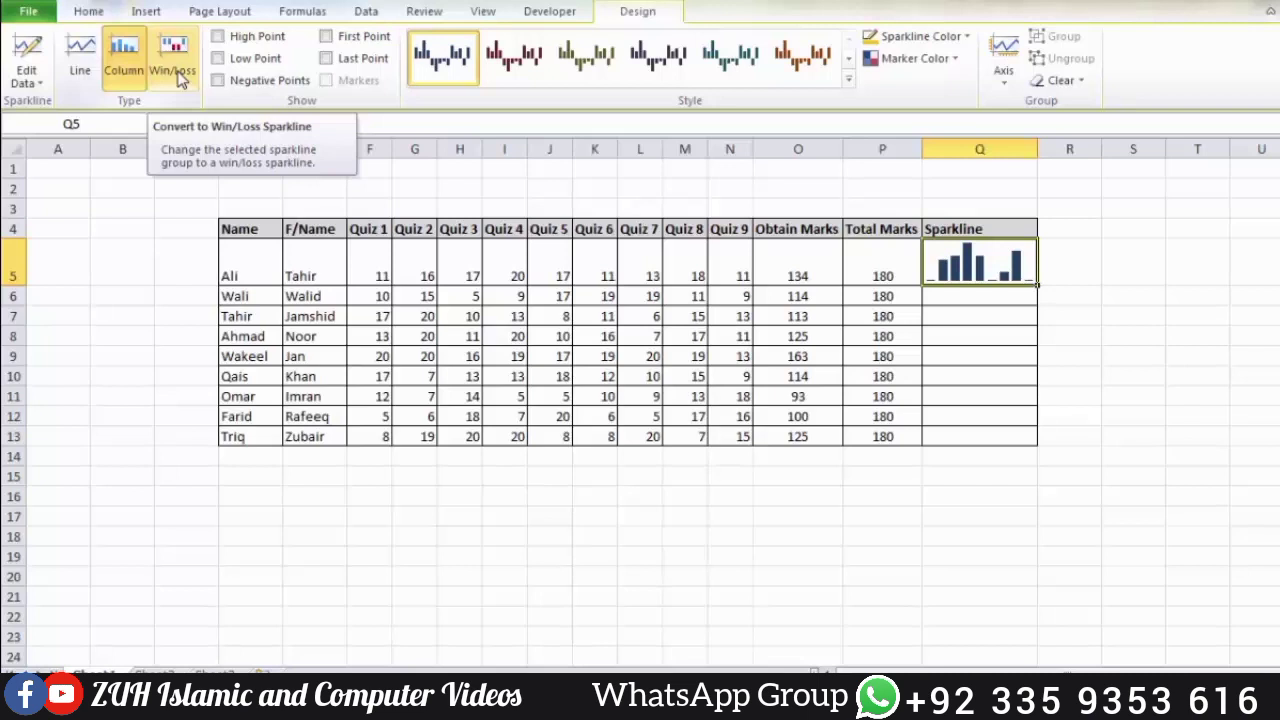
Dismiss the Windows color scheme prompt and review the sparkline's group data range and location range without changing them
click(27, 84)
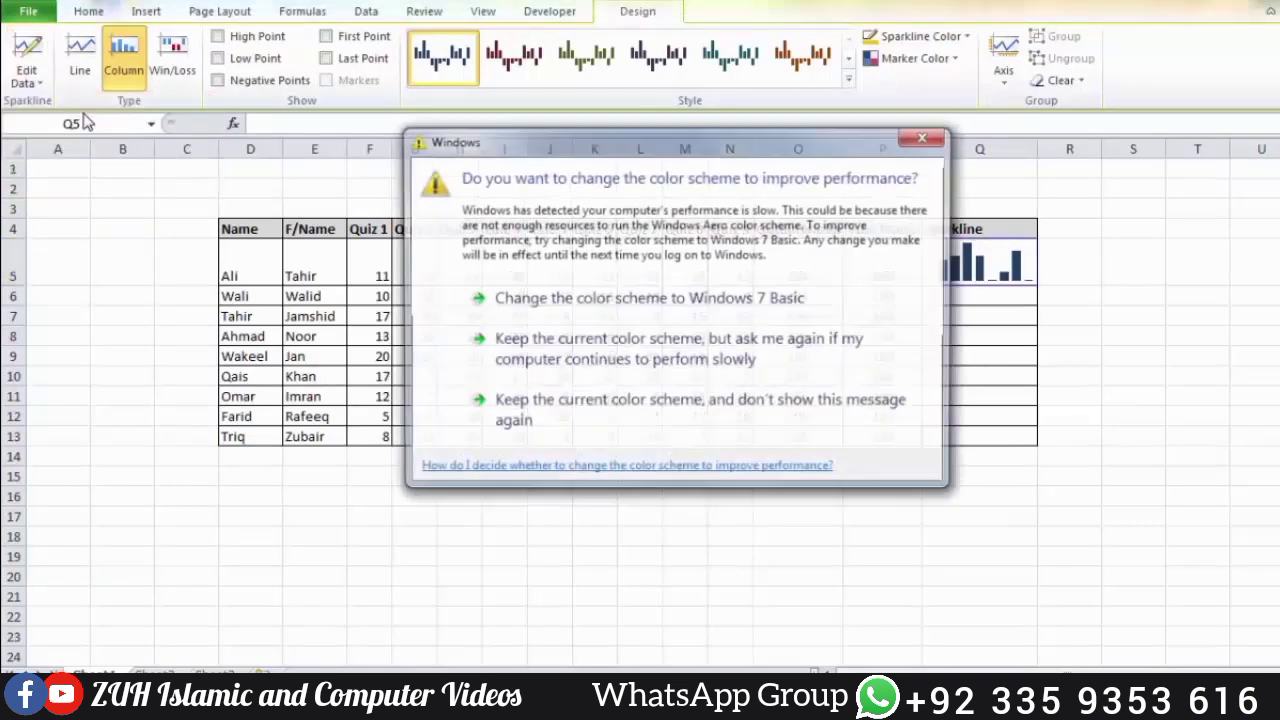
click(468, 404)
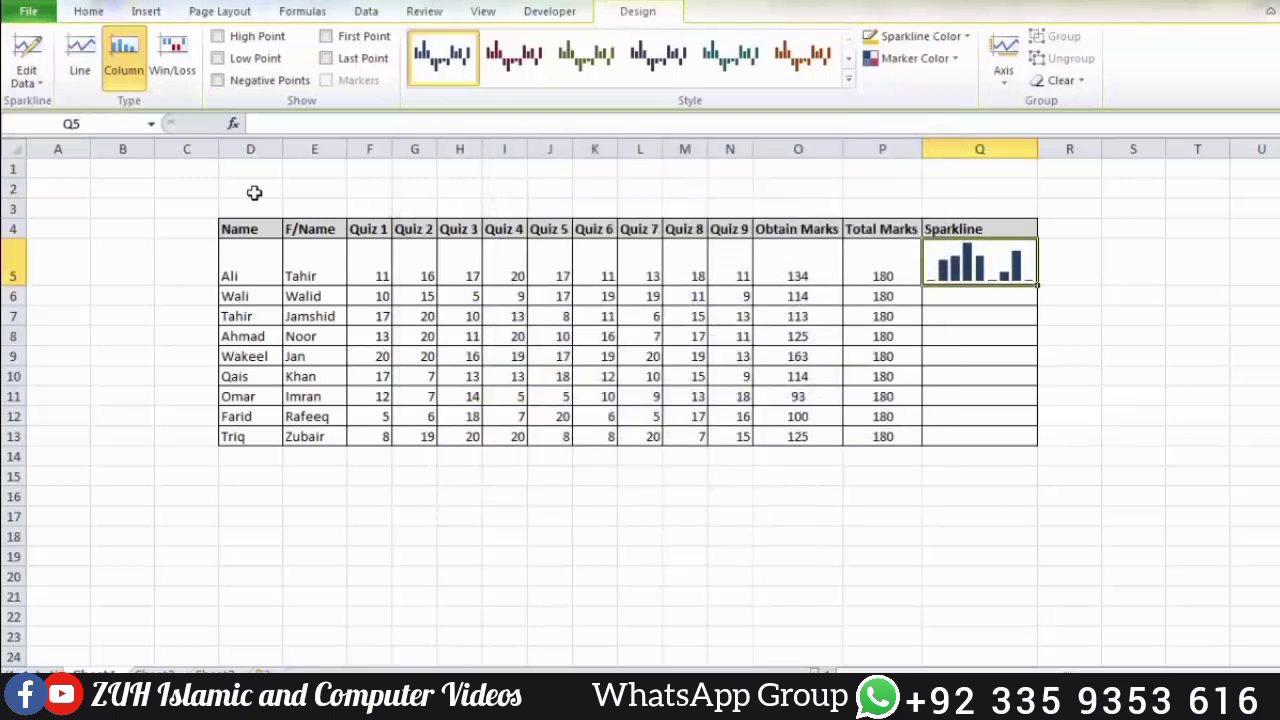
click(27, 80)
click(52, 104)
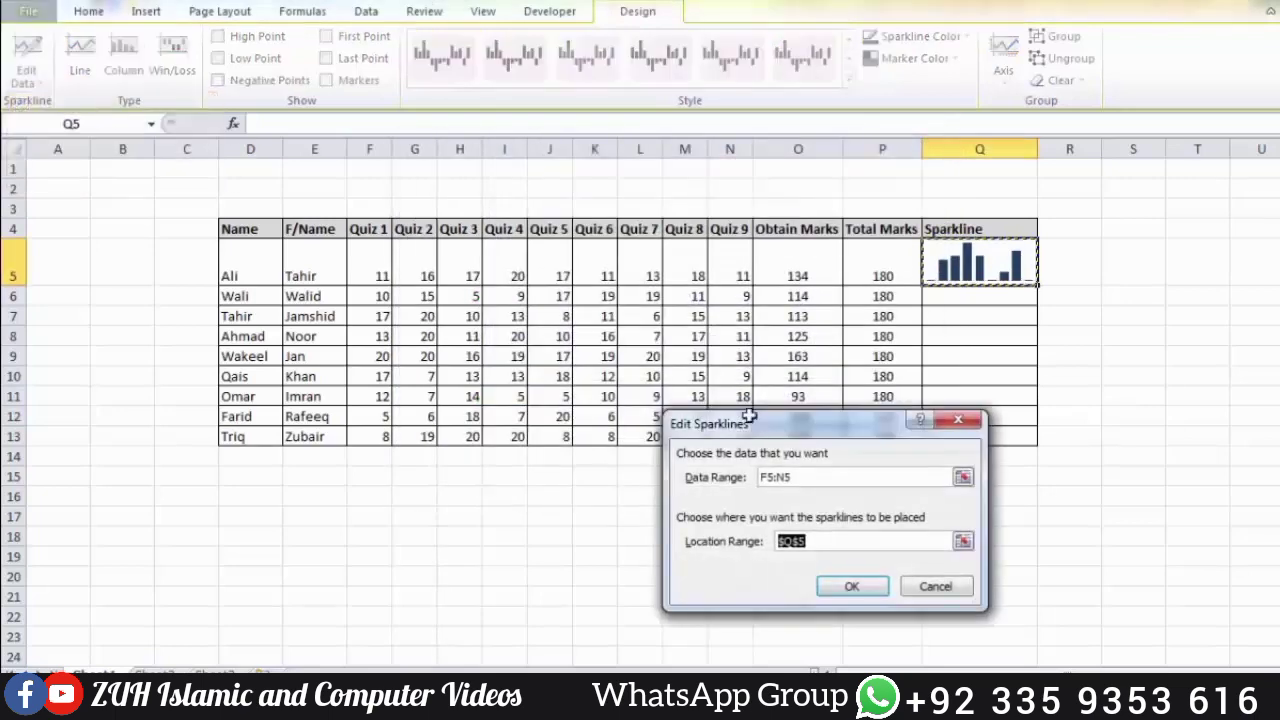
click(815, 478)
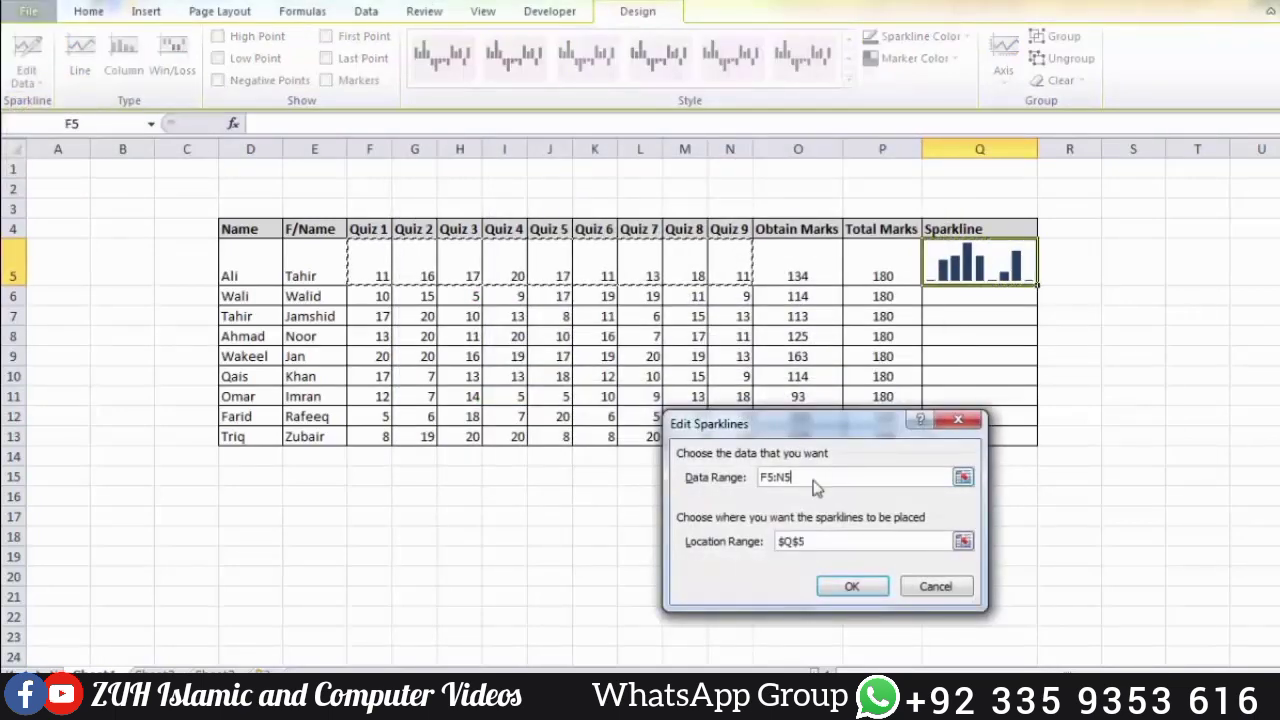
click(828, 540)
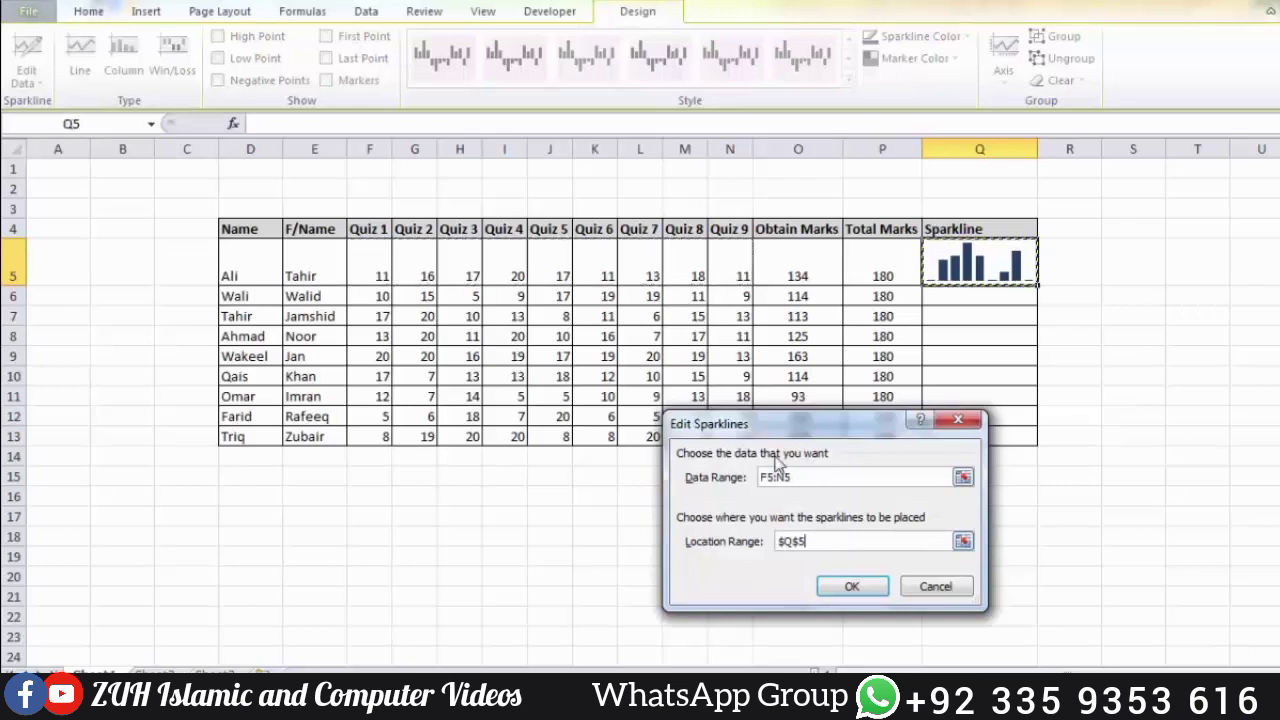
click(958, 424)
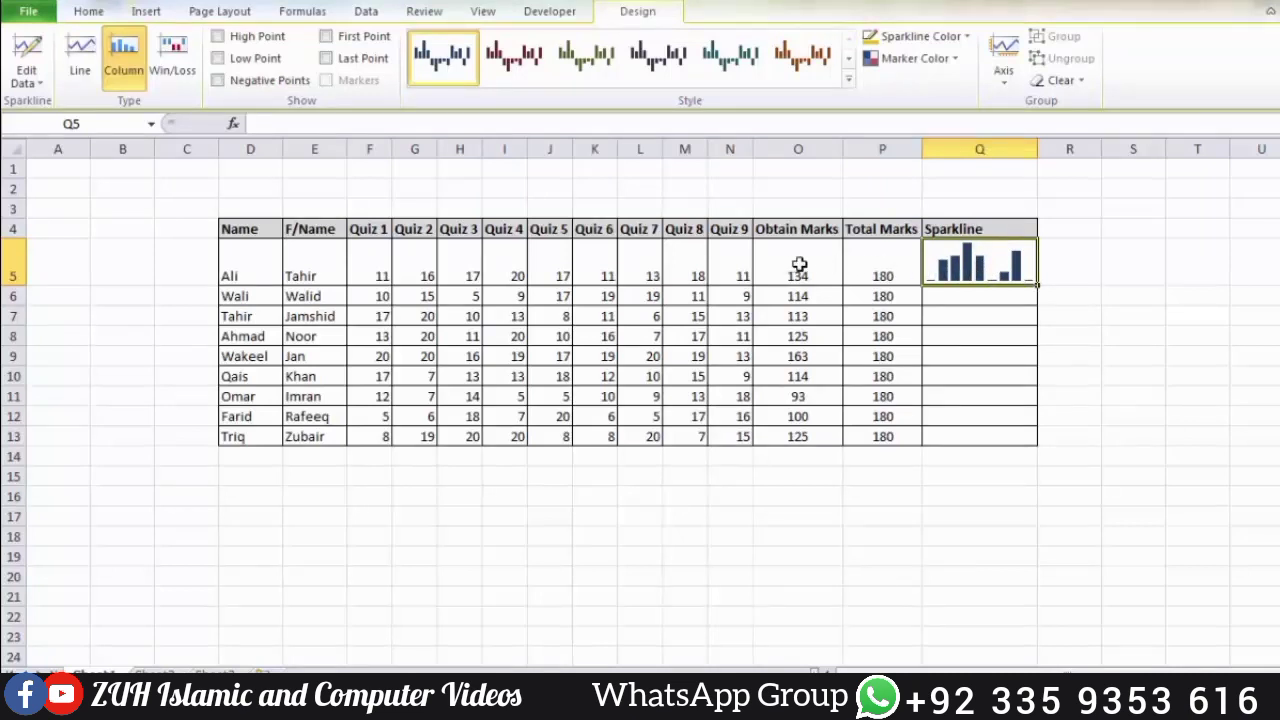
Reselect F5:N5 as the source data range of the single sparkline in Q5
click(25, 78)
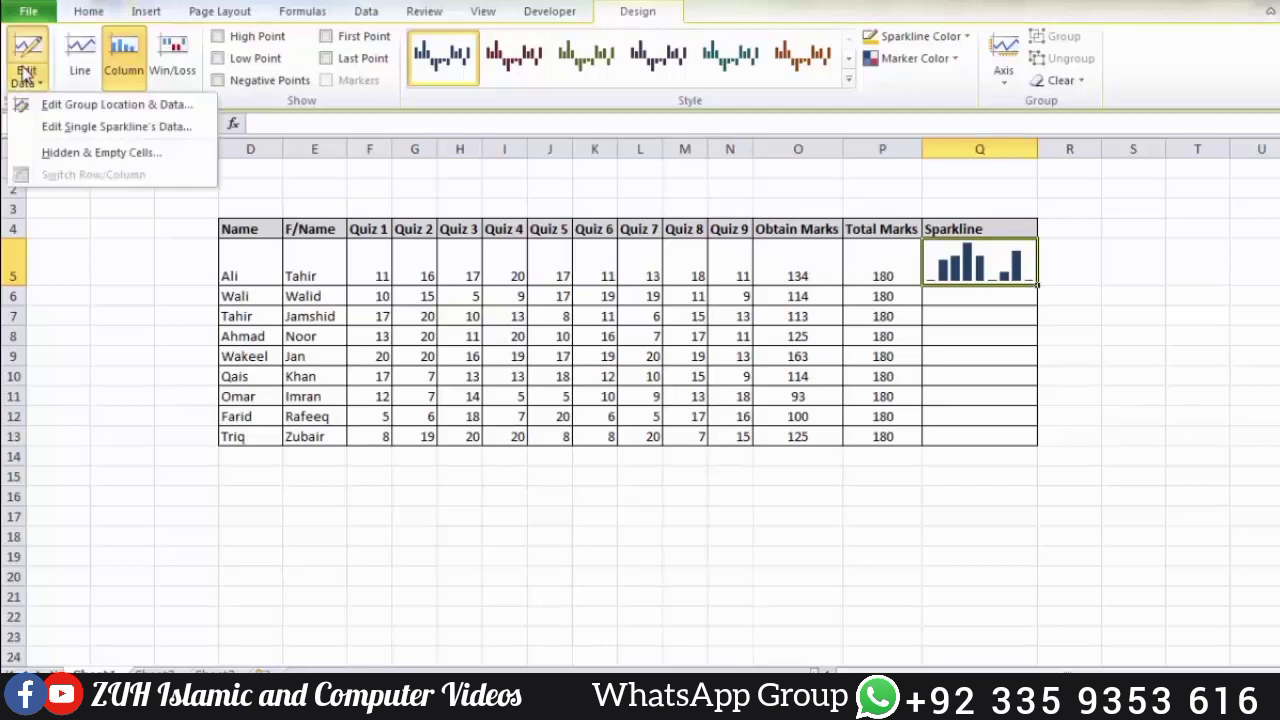
click(72, 130)
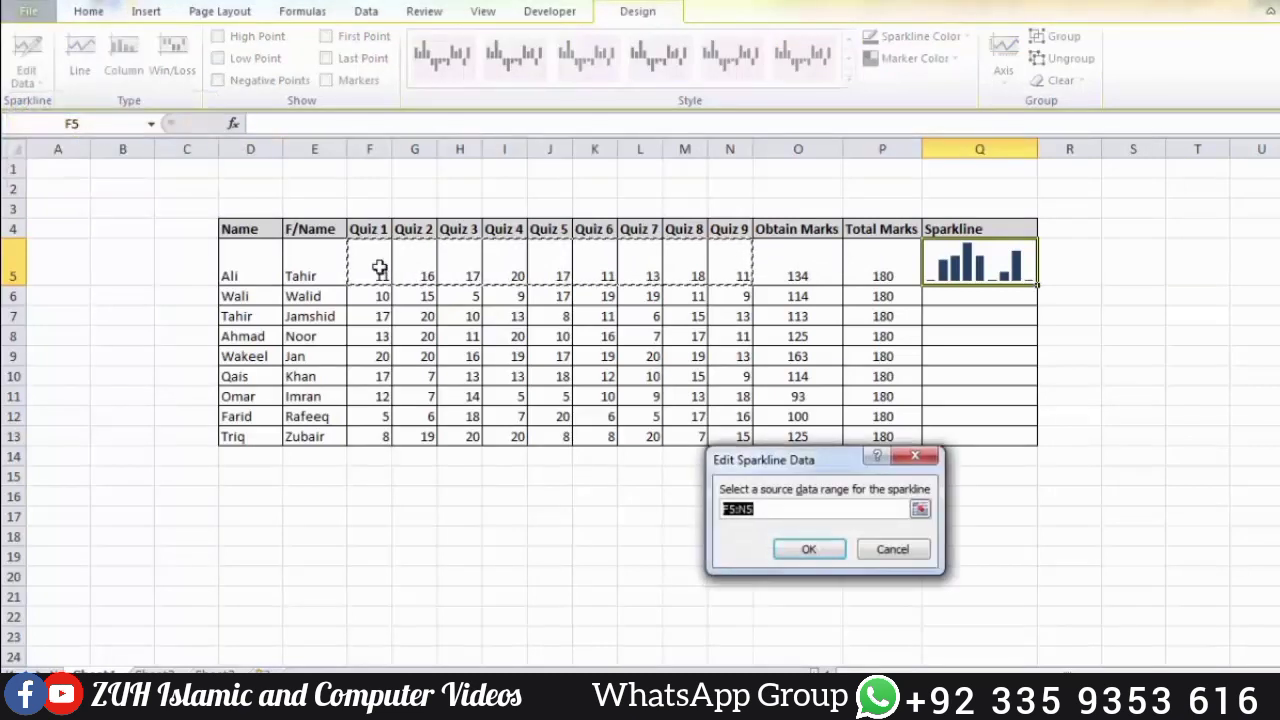
drag(380, 268, 712, 272)
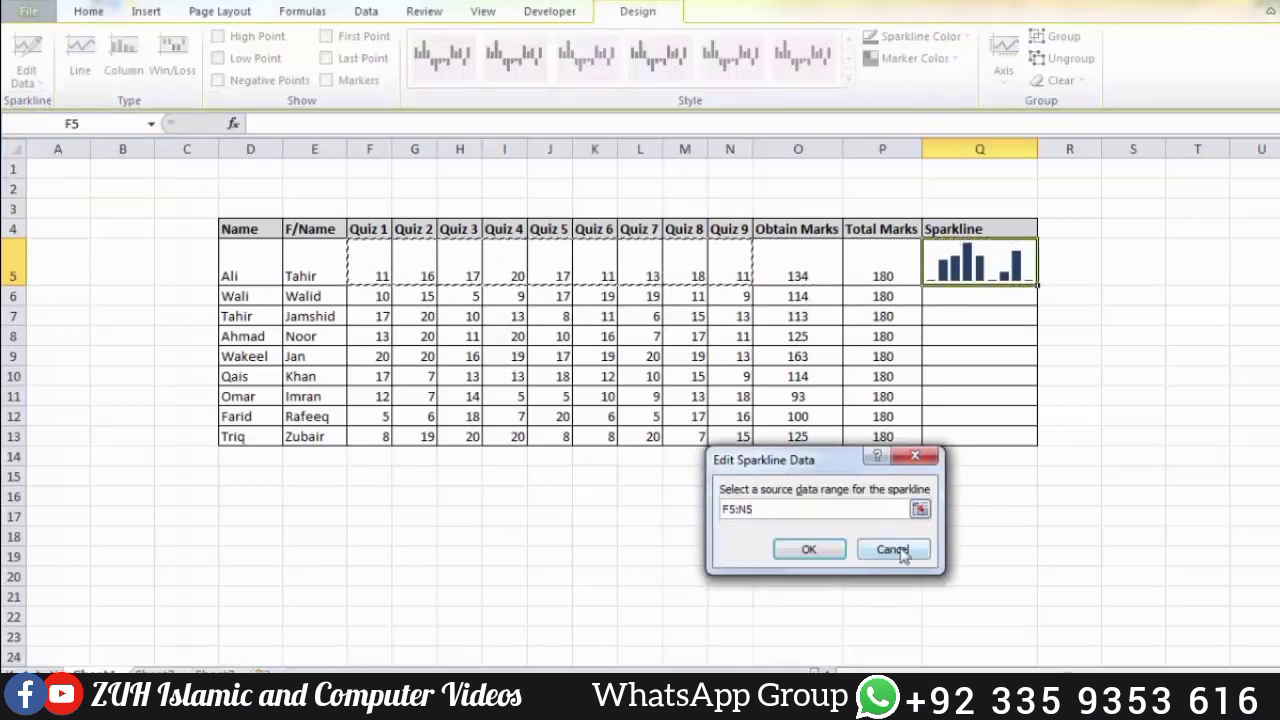
click(809, 552)
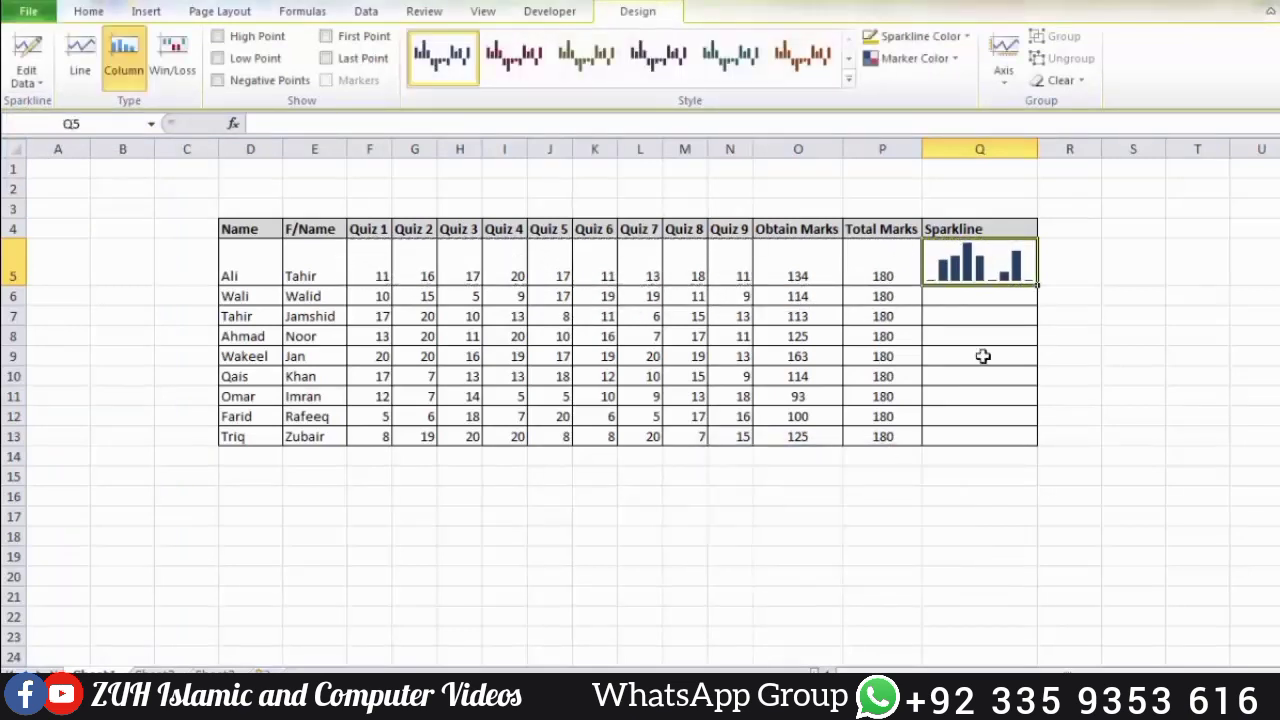
Review the sparkline's hidden and empty cell settings and leave them without applying changes
click(34, 86)
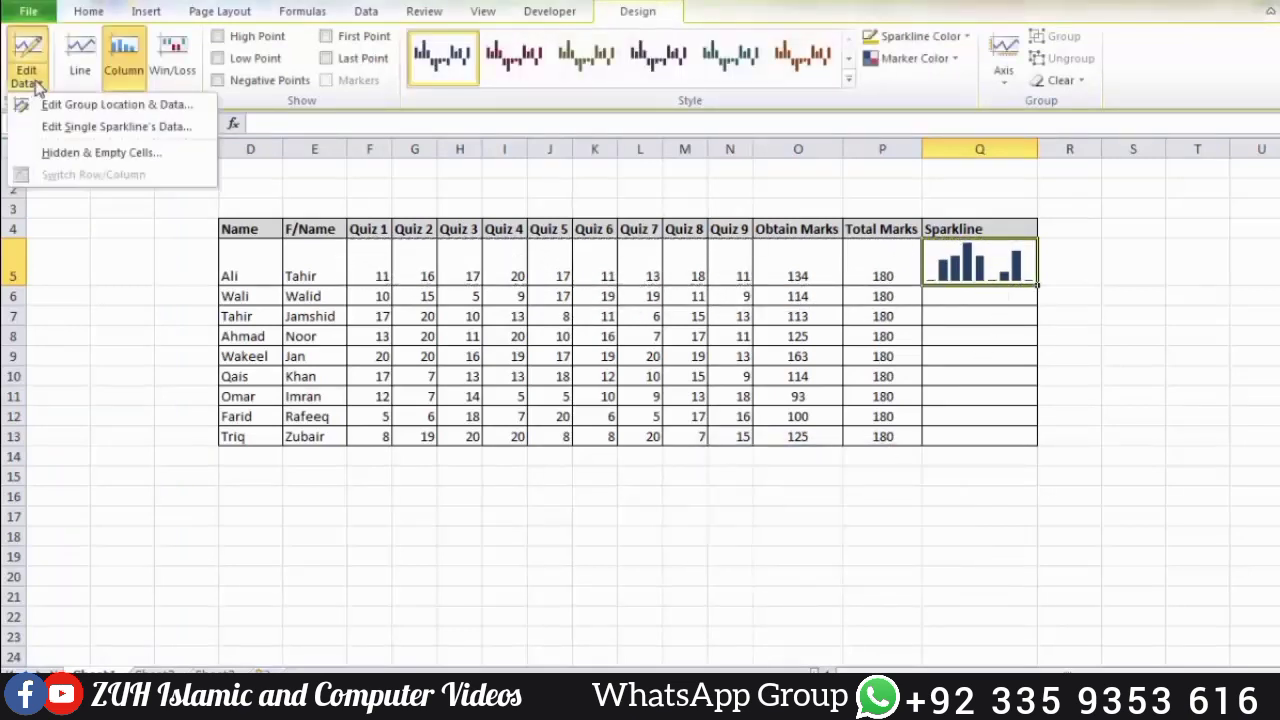
click(125, 155)
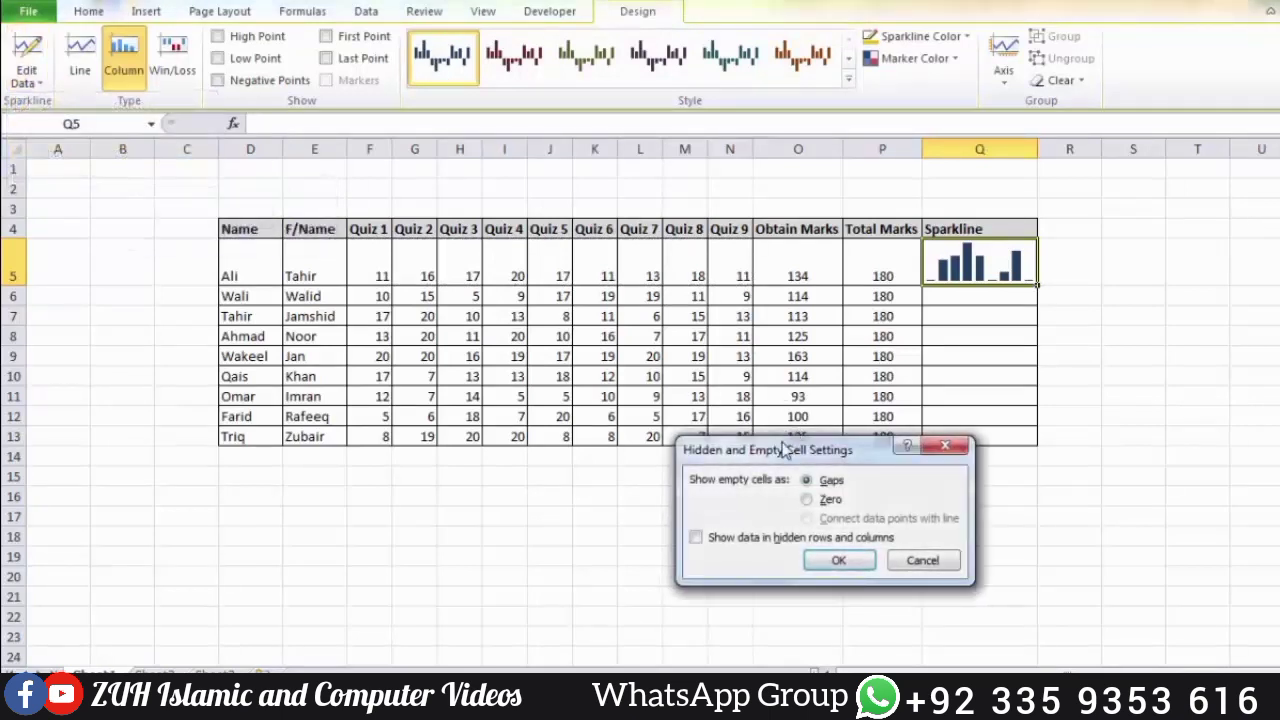
drag(786, 458, 627, 349)
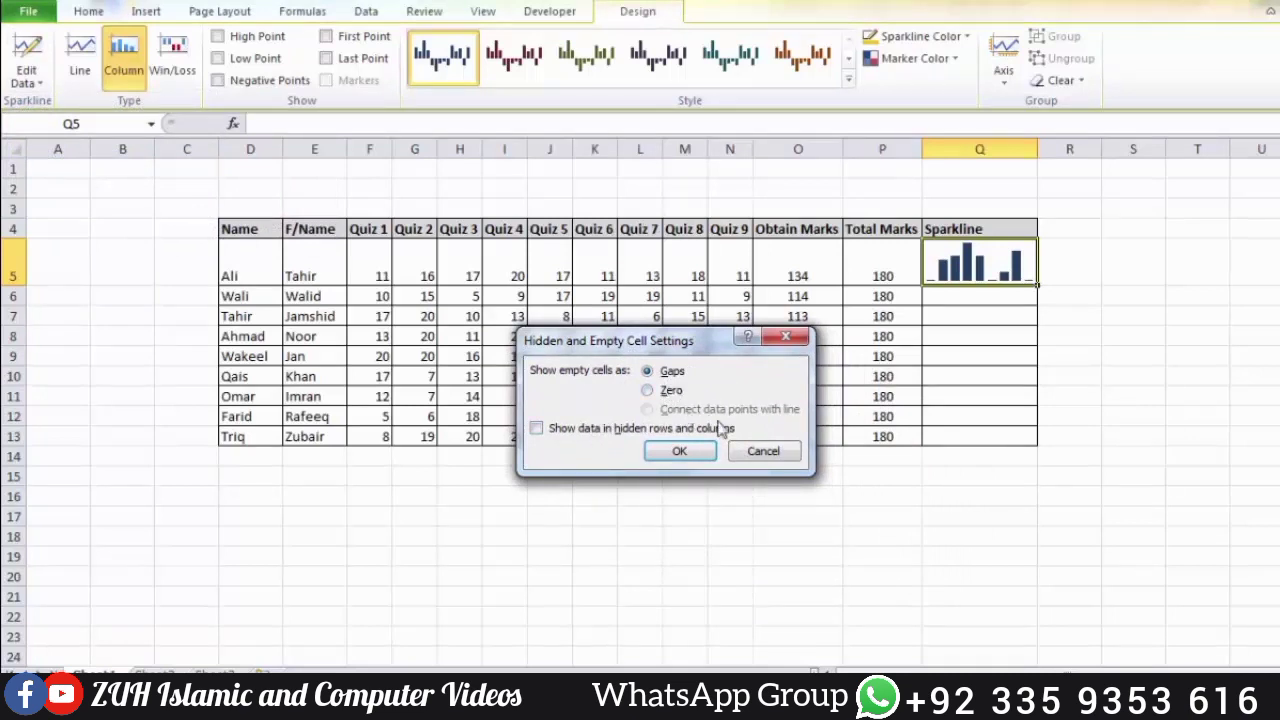
click(752, 456)
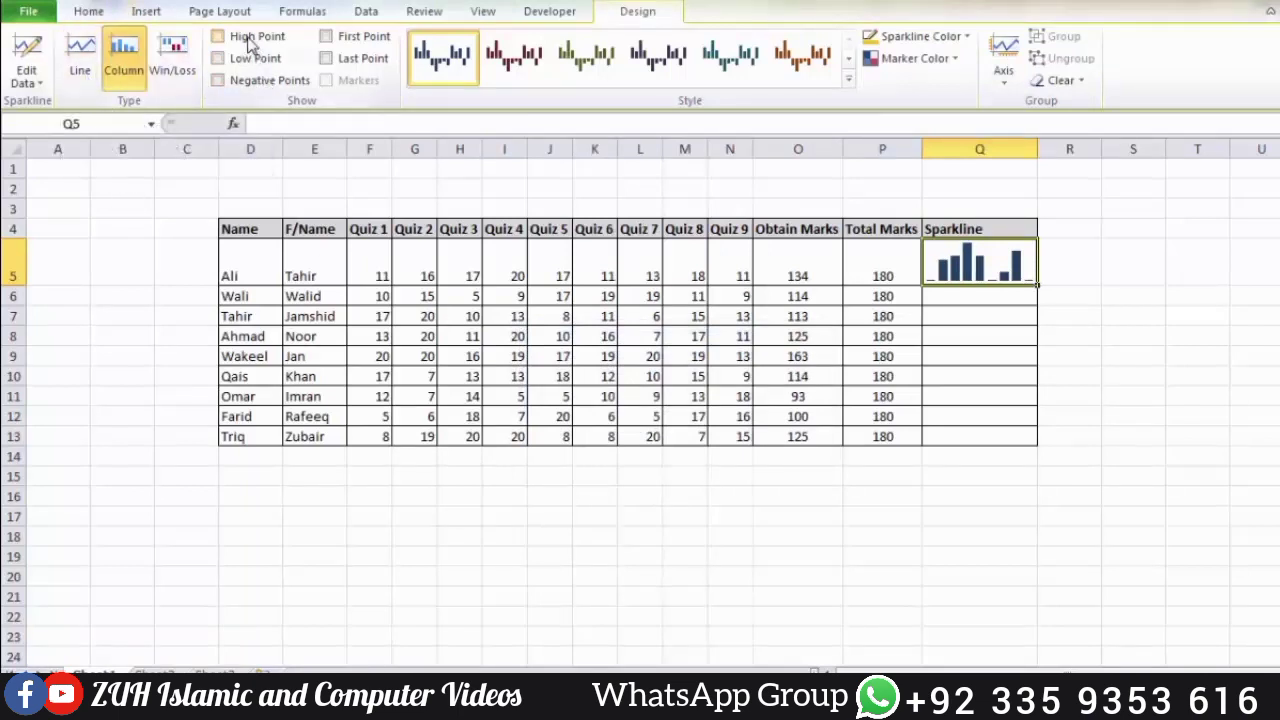
Convert the Q5 sparkline to the Line type, try the individual point highlights, and leave only Markers shown
click(80, 58)
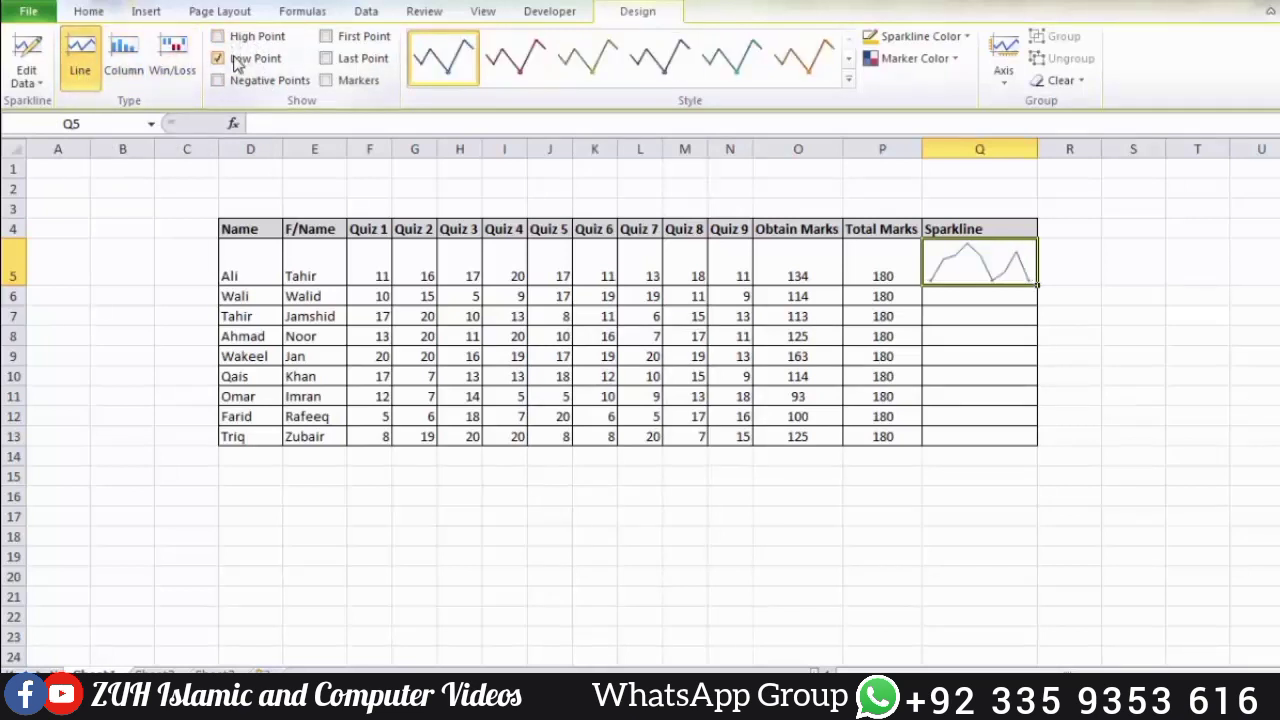
click(236, 60)
click(242, 84)
click(242, 88)
click(334, 38)
click(336, 58)
click(330, 58)
click(330, 80)
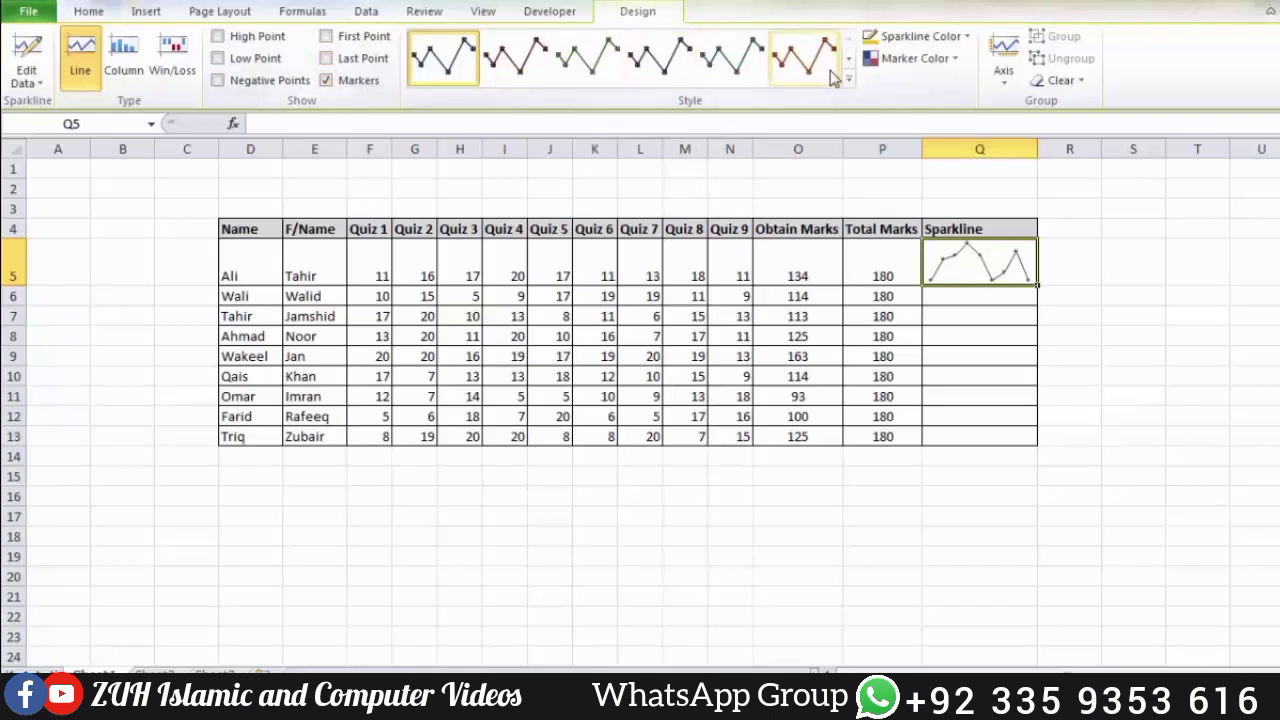
Apply a sparkline style with red markers to Q5 and set the sparkline color to standard green
click(848, 80)
click(738, 285)
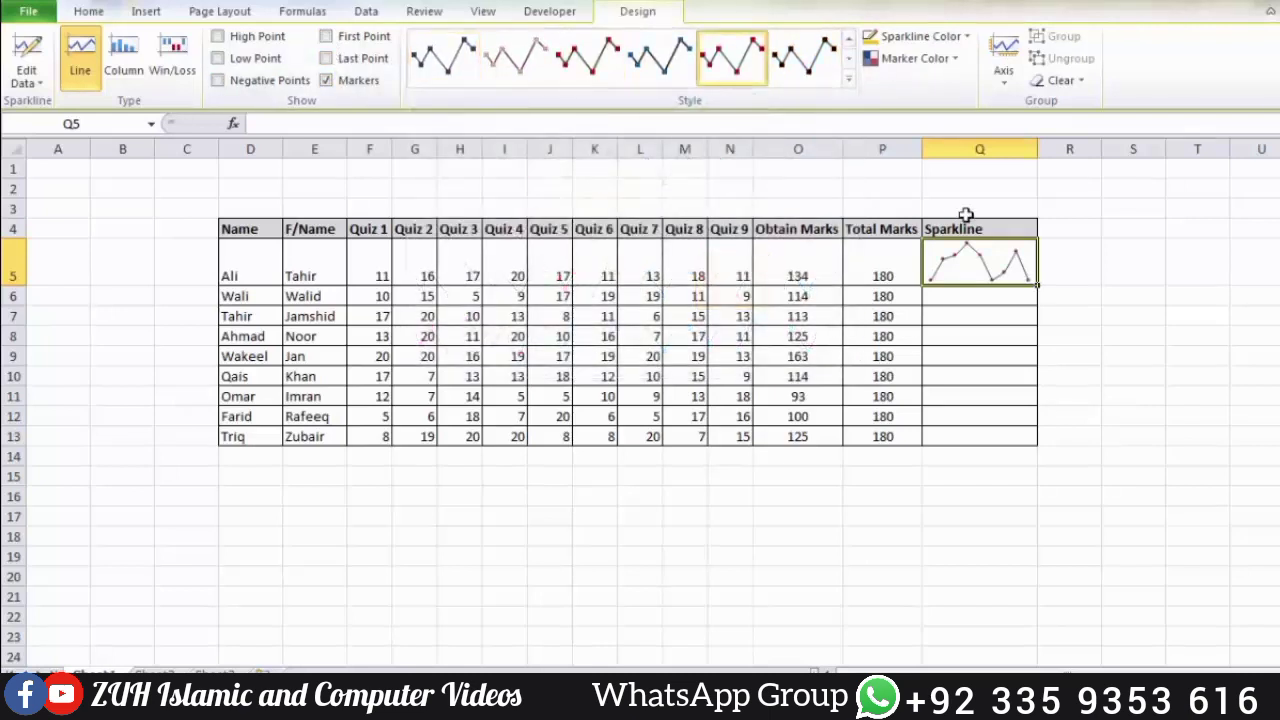
click(905, 36)
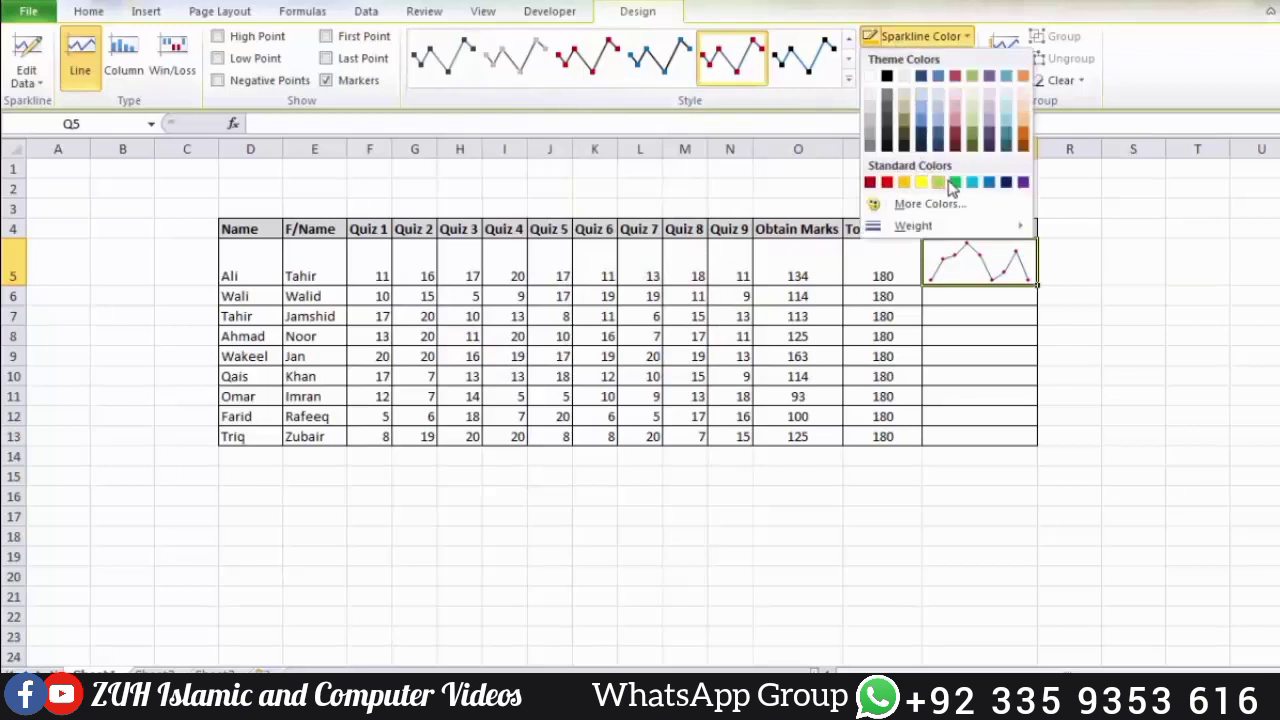
click(953, 183)
Look through the marker color options for negative points, markers and first point without choosing a color
click(908, 58)
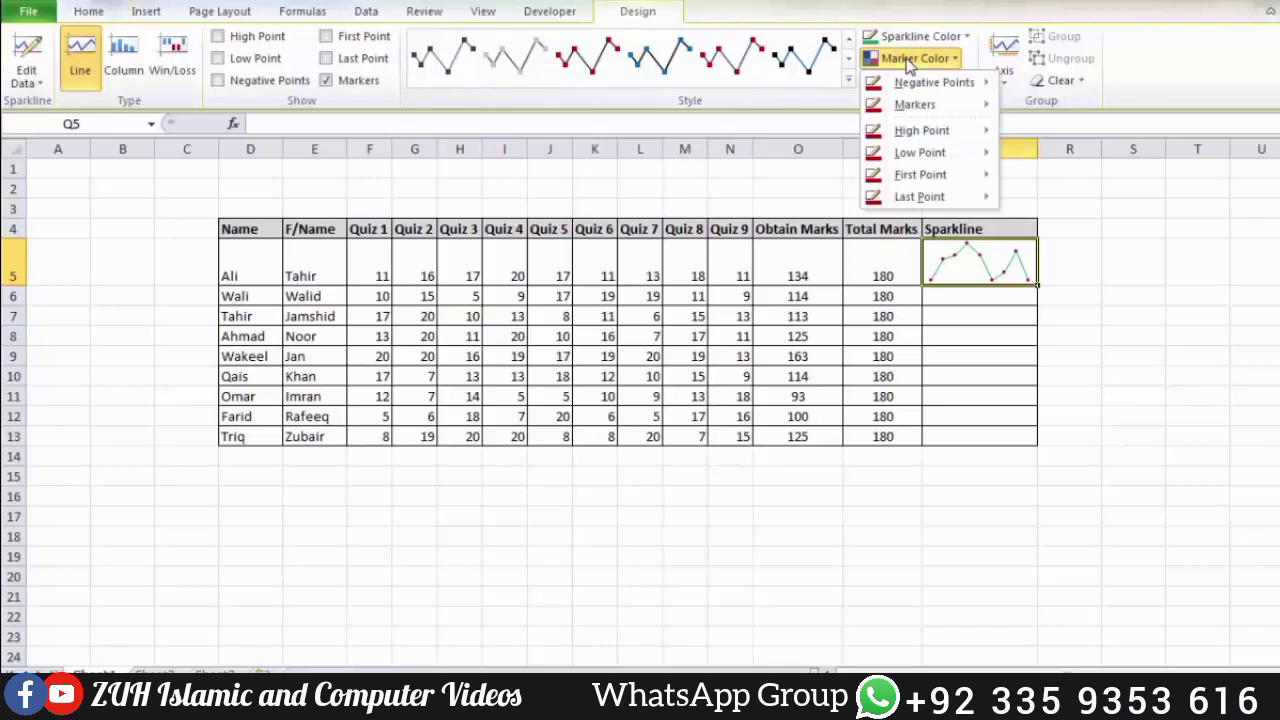
mouse_move(935, 85)
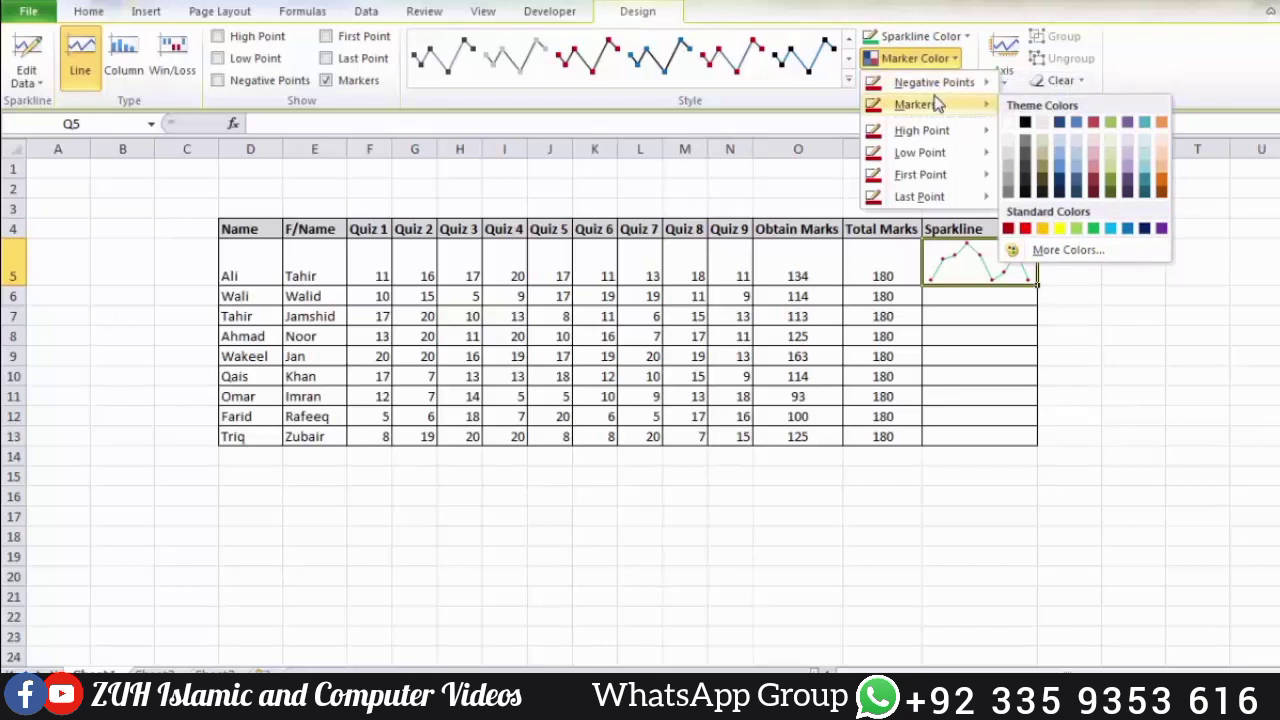
mouse_move(940, 176)
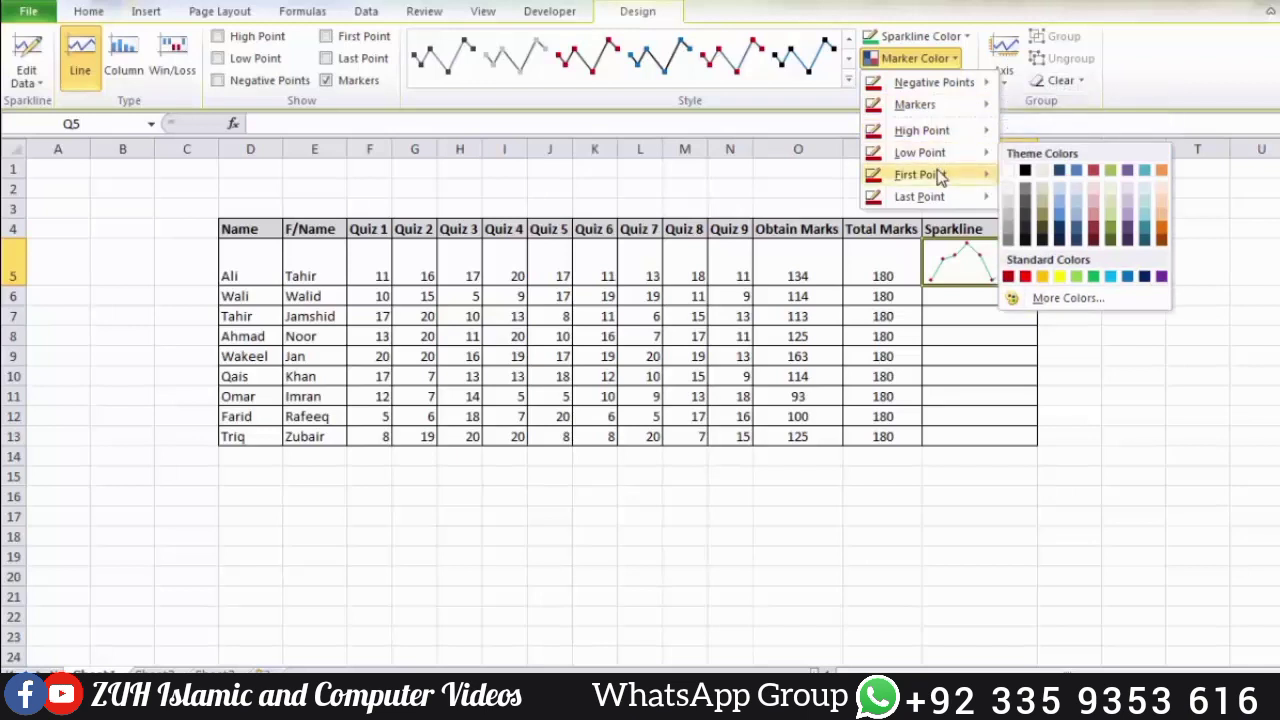
click(1135, 481)
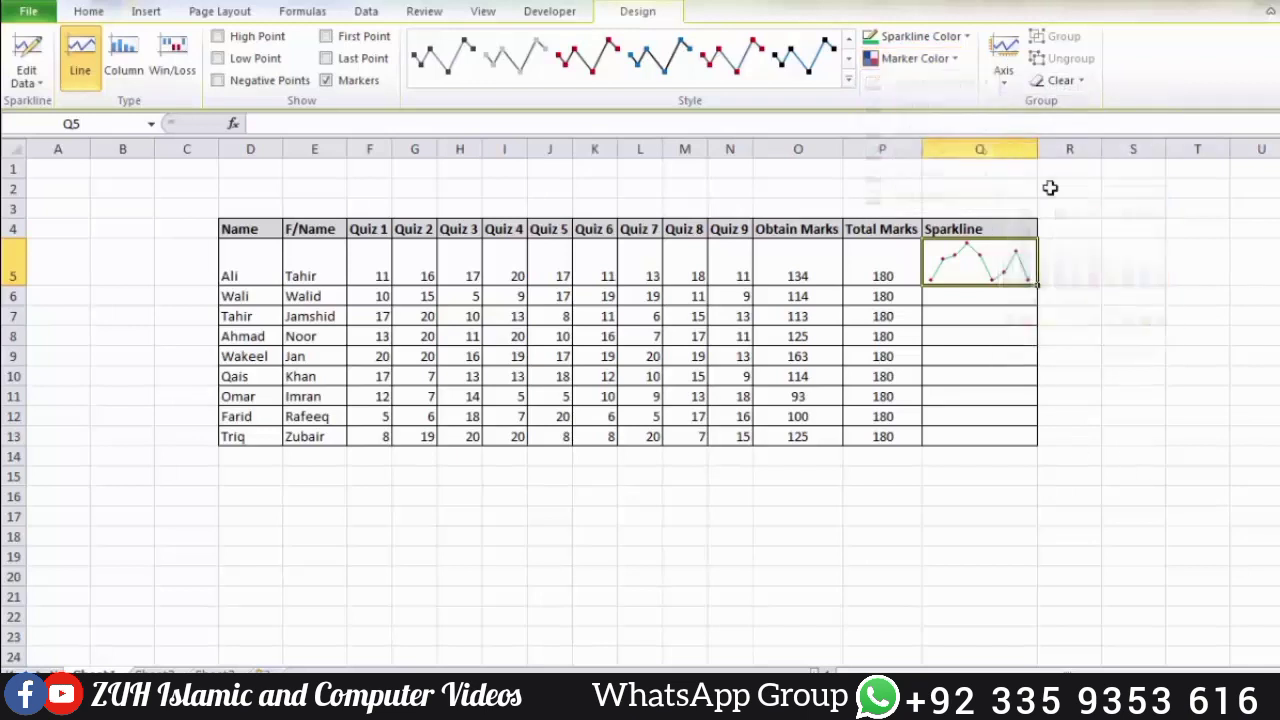
Try plotting the sparkline data right-to-left, and restore the left-to-right order
click(1005, 82)
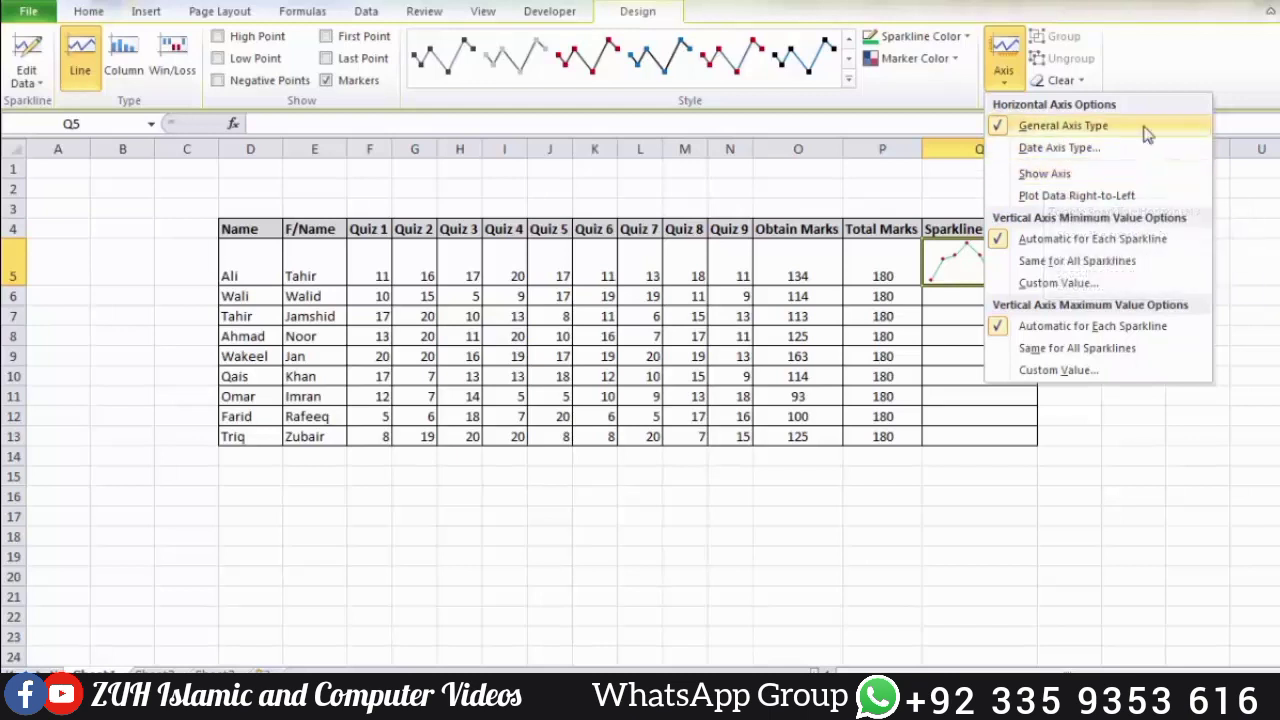
click(1098, 196)
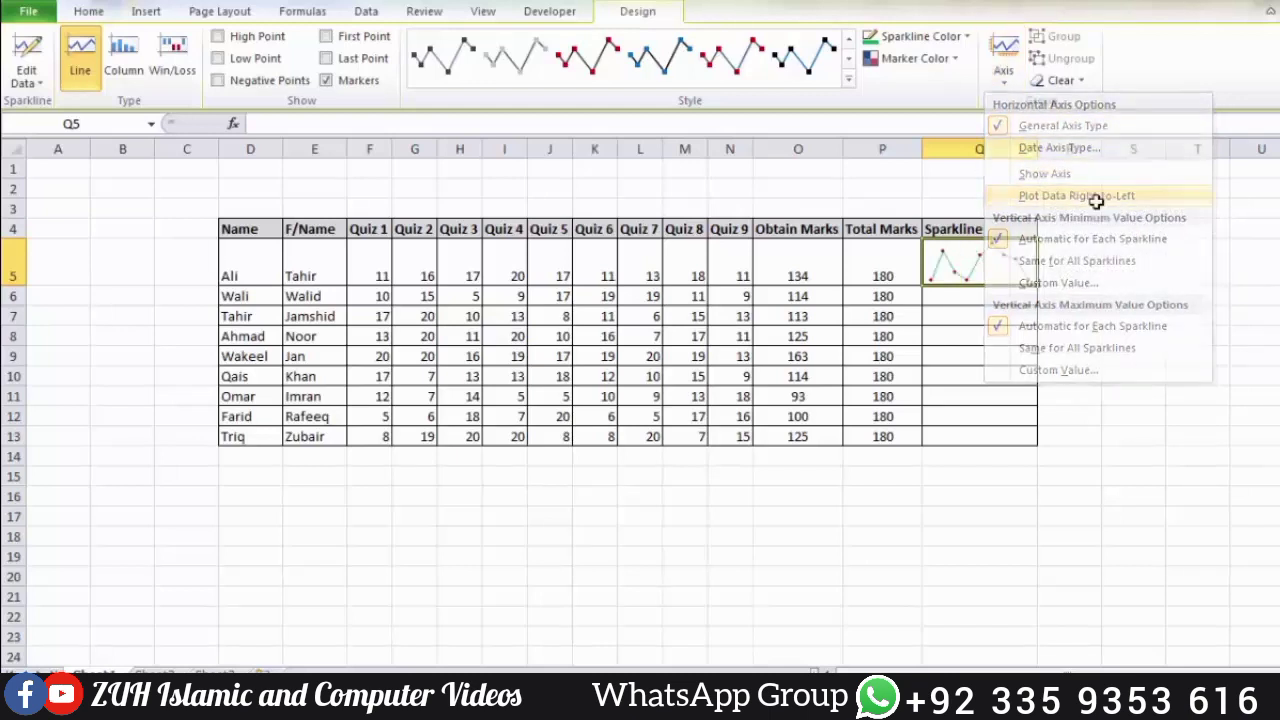
click(1004, 58)
click(1052, 198)
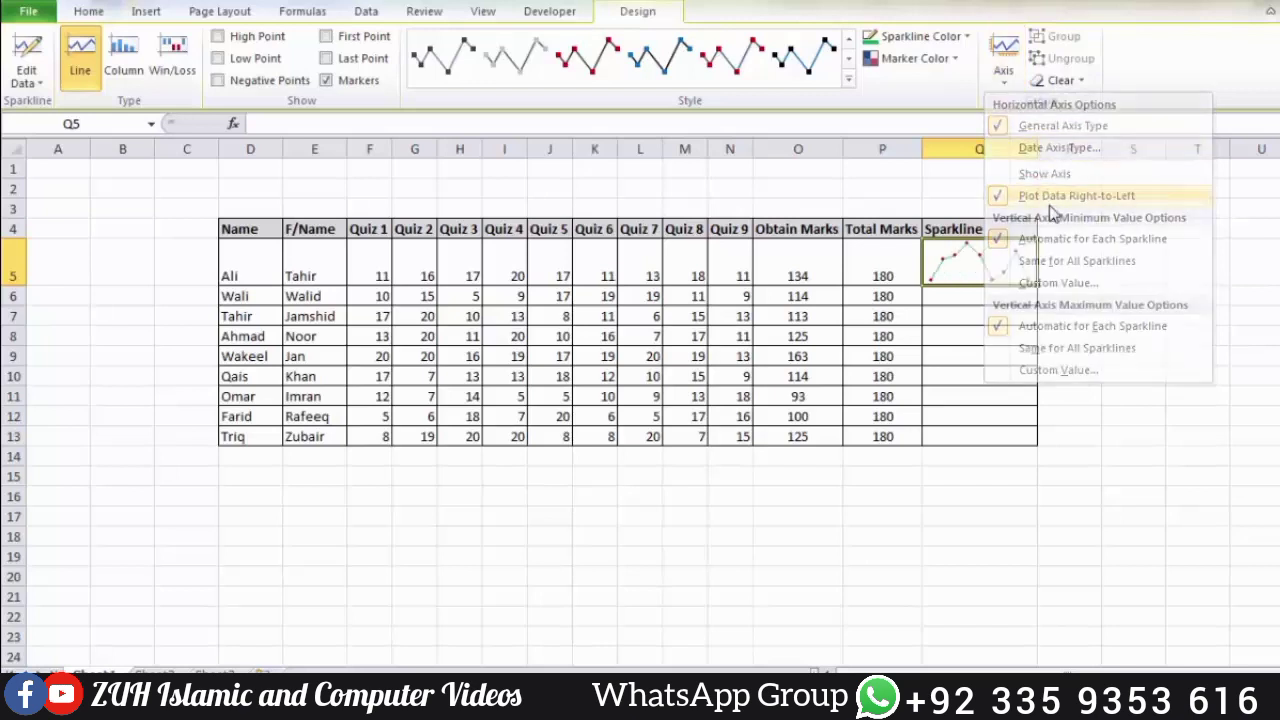
Set a custom vertical axis minimum of 10 for the Q5 sparkline
click(1004, 58)
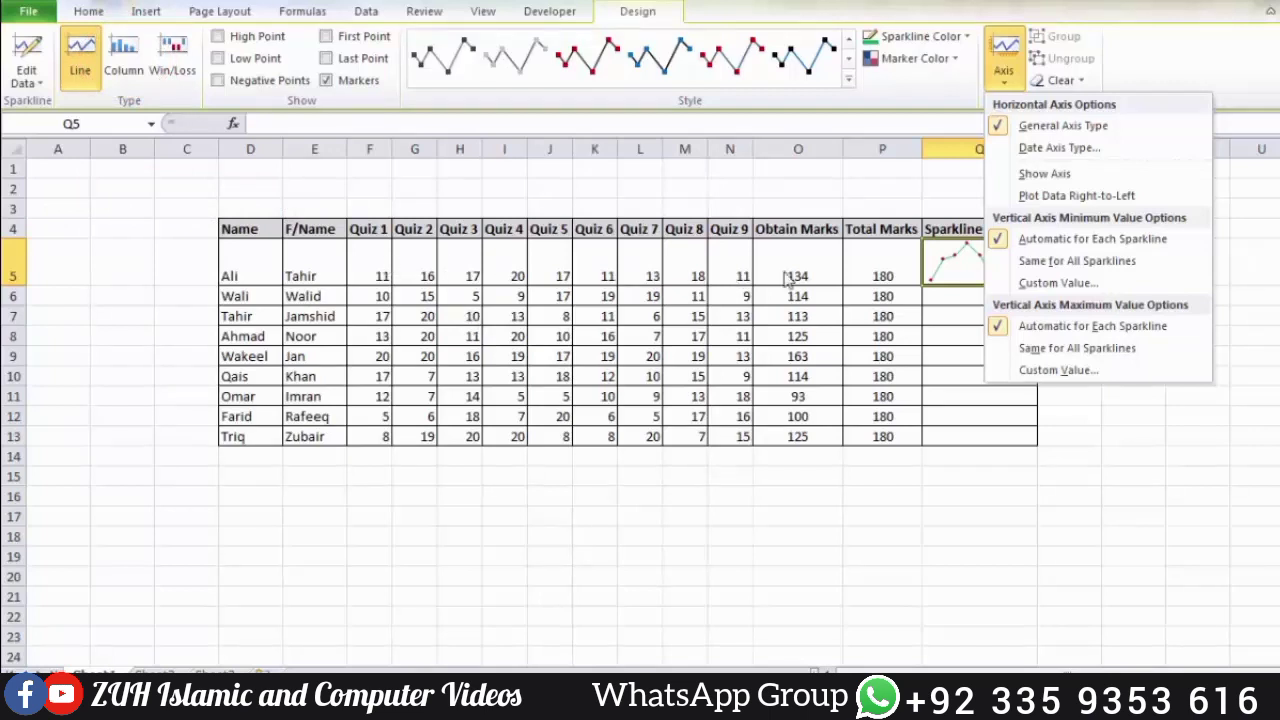
click(1087, 286)
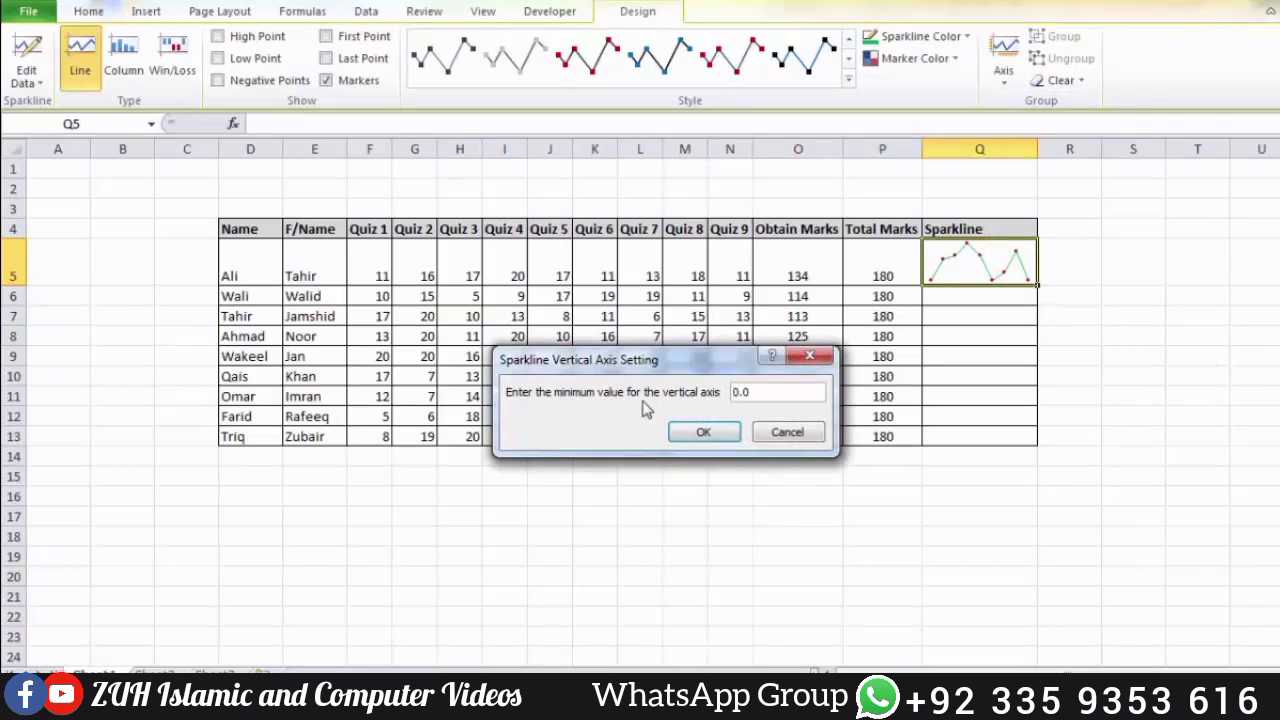
drag(768, 397, 722, 390)
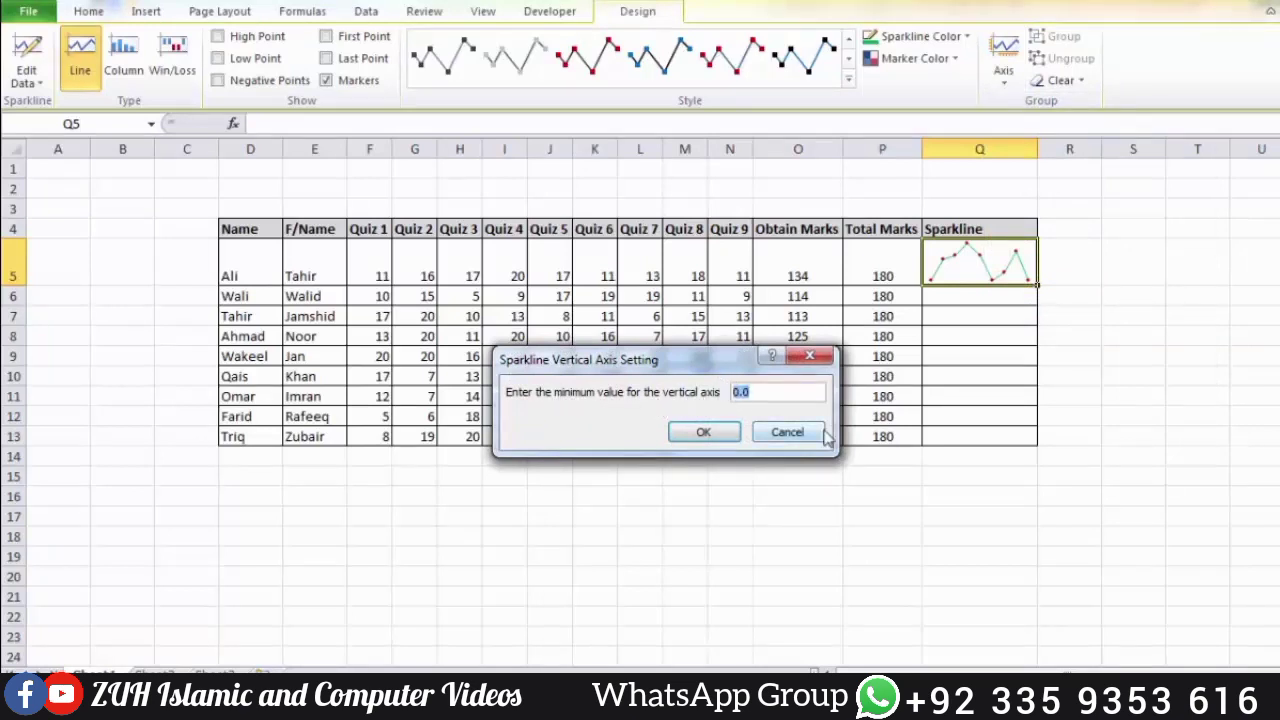
text(10)
click(704, 433)
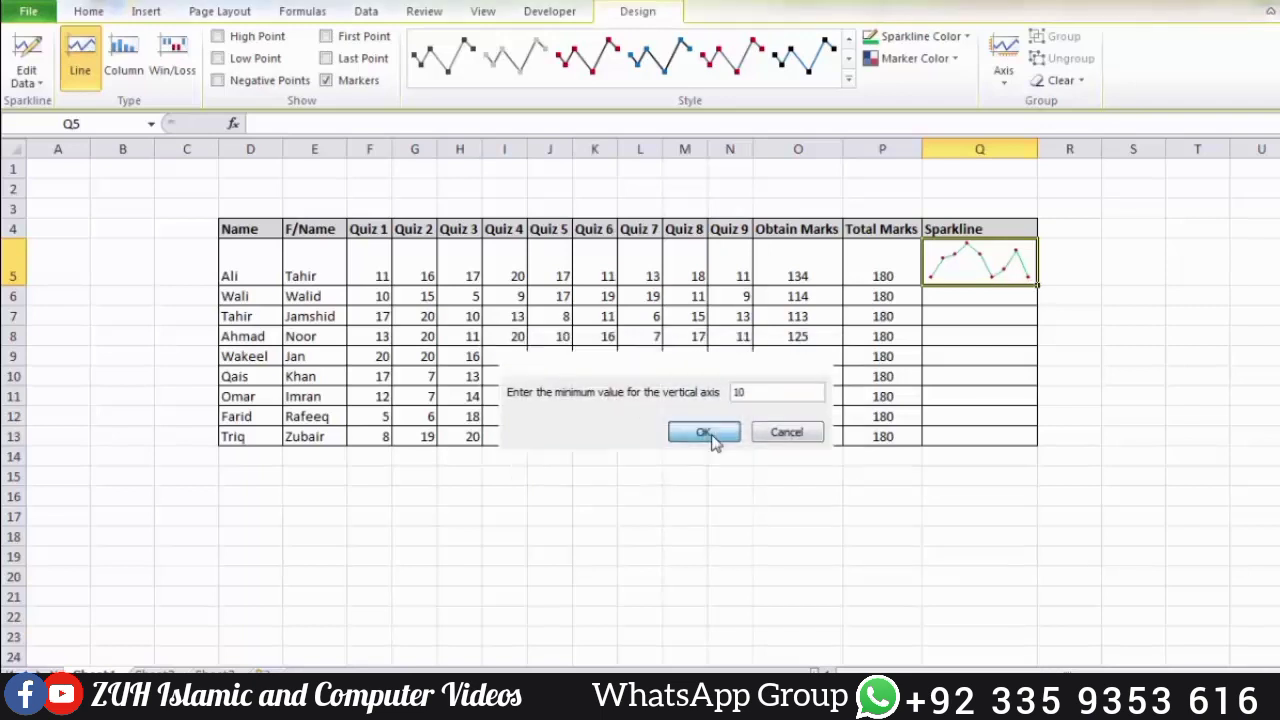
Try a Quiz 1 mark of 9 in F5, and replace it with 12
click(380, 271)
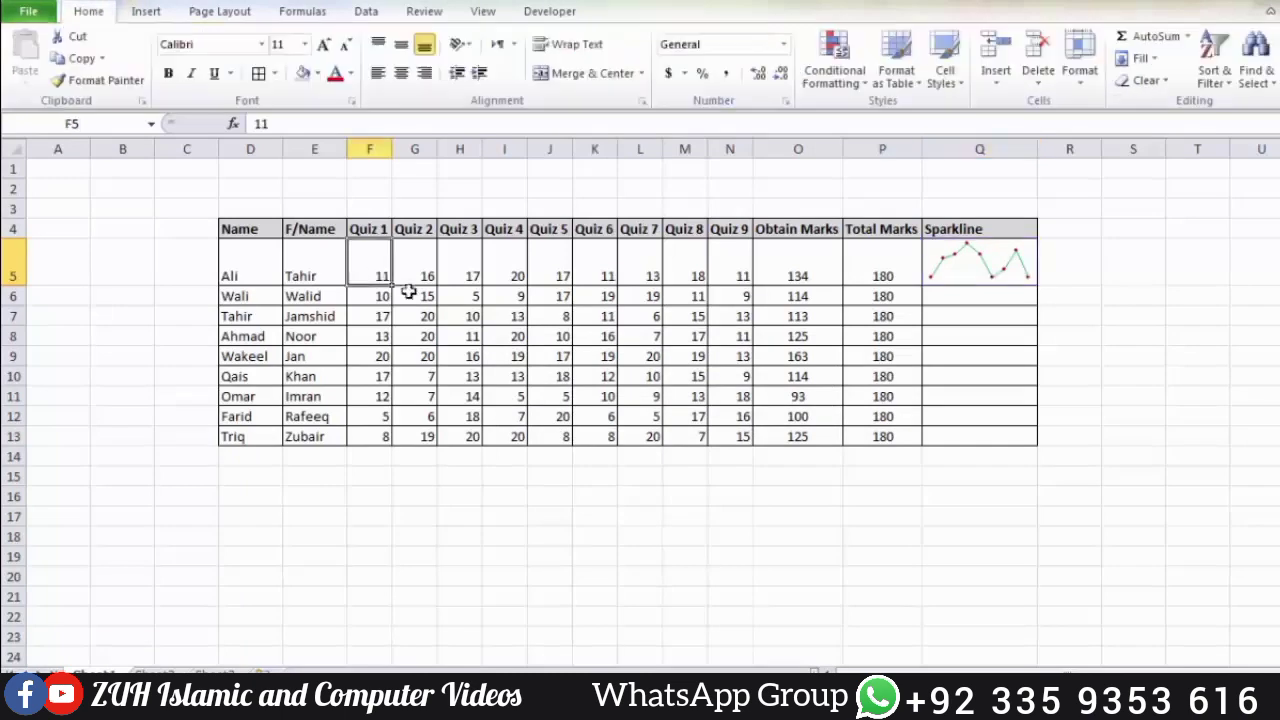
text(9)
key(Return)
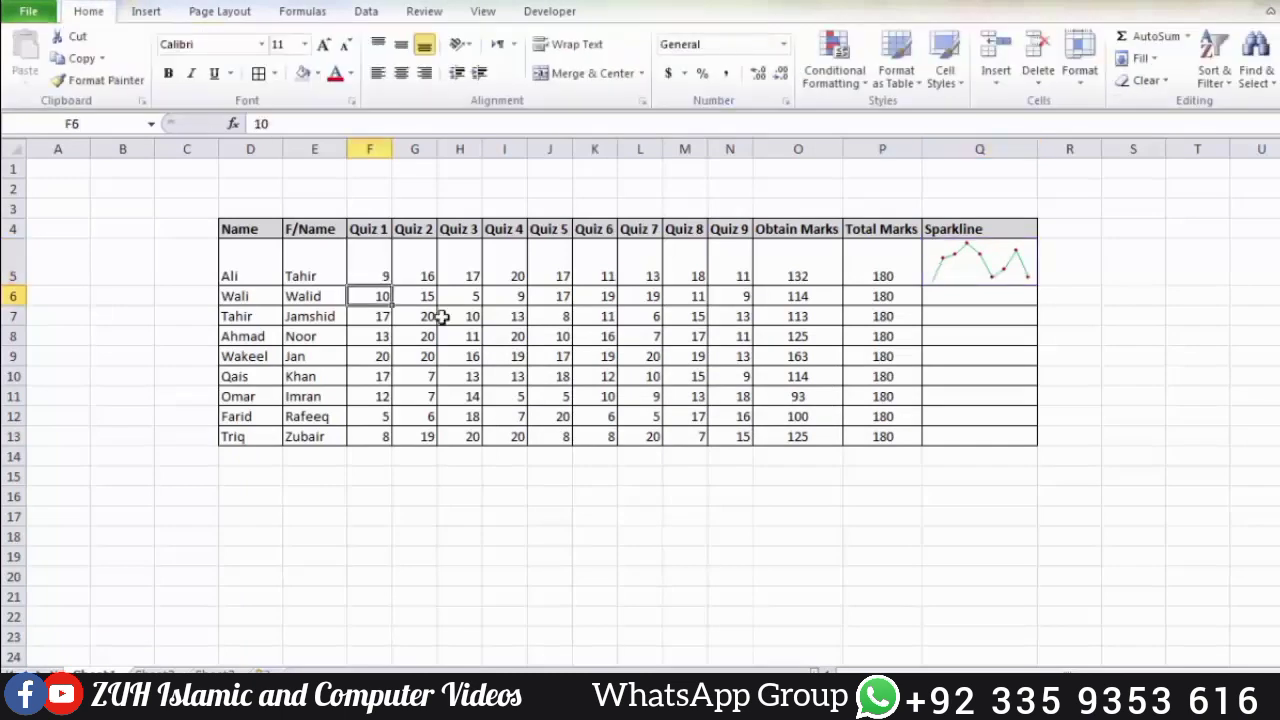
key(Up)
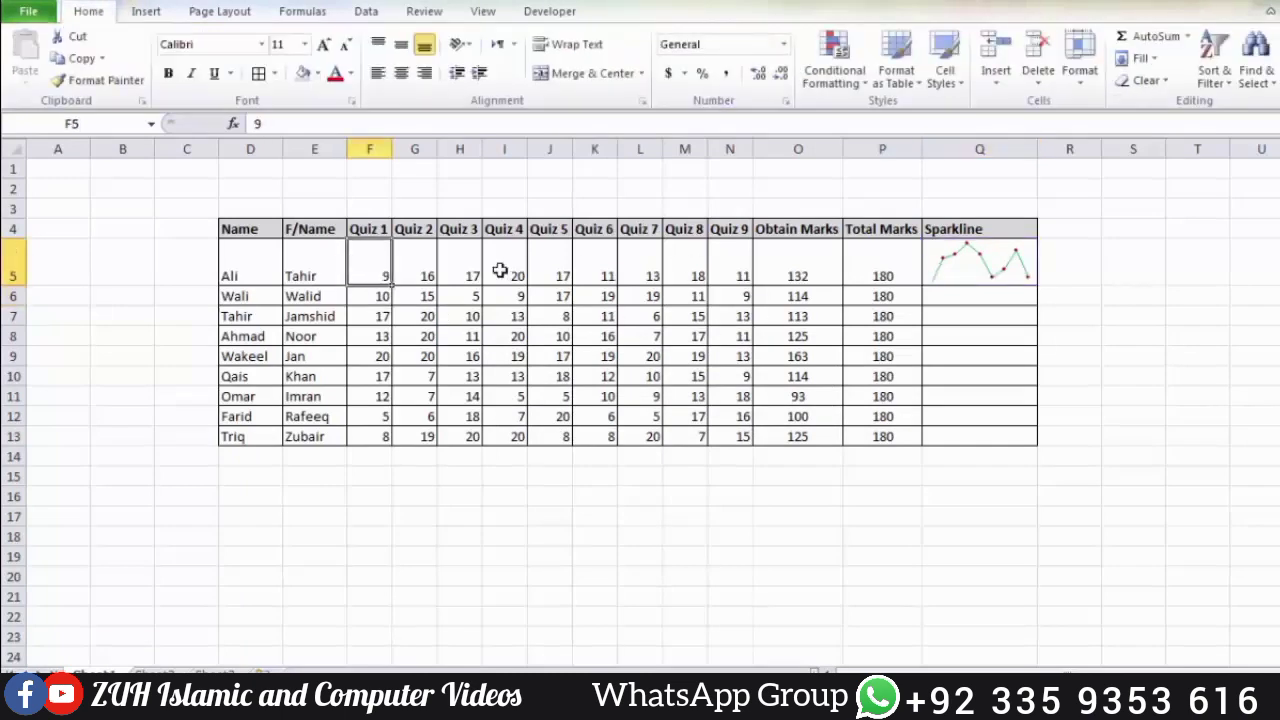
text(12)
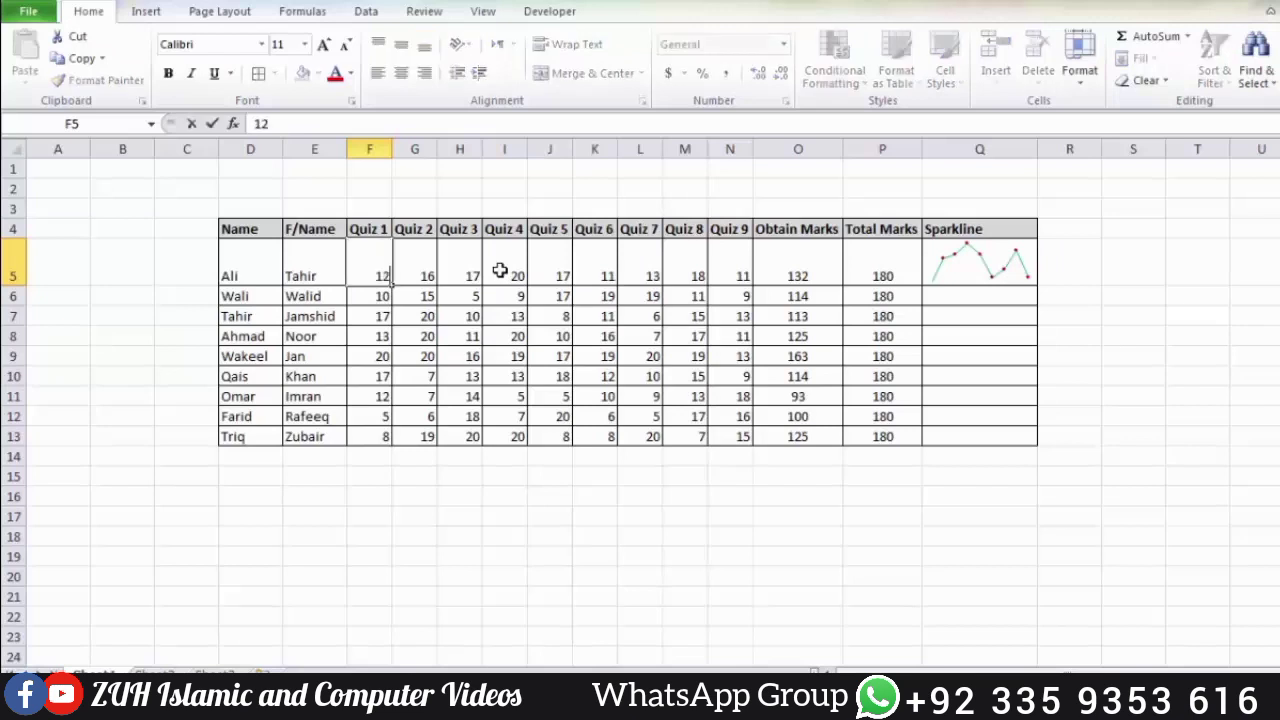
key(Return)
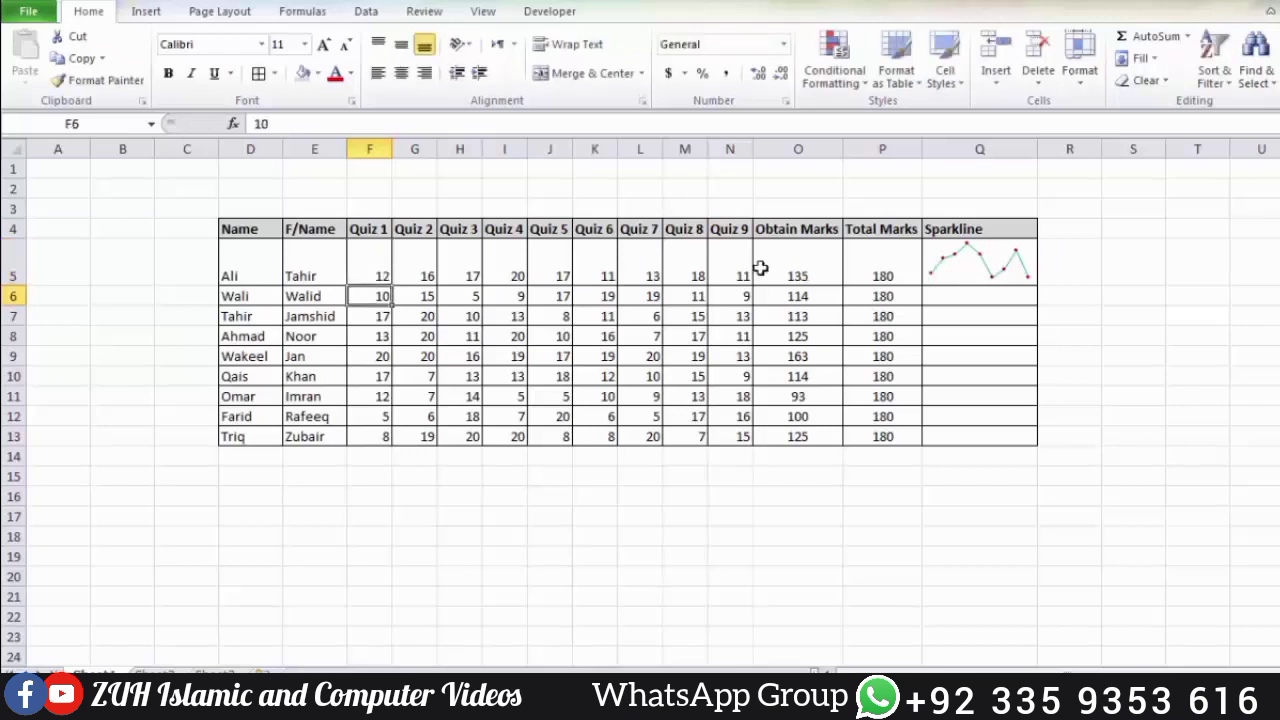
Fill the Q5 sparkline down through Q13 so every student row has one
click(1013, 265)
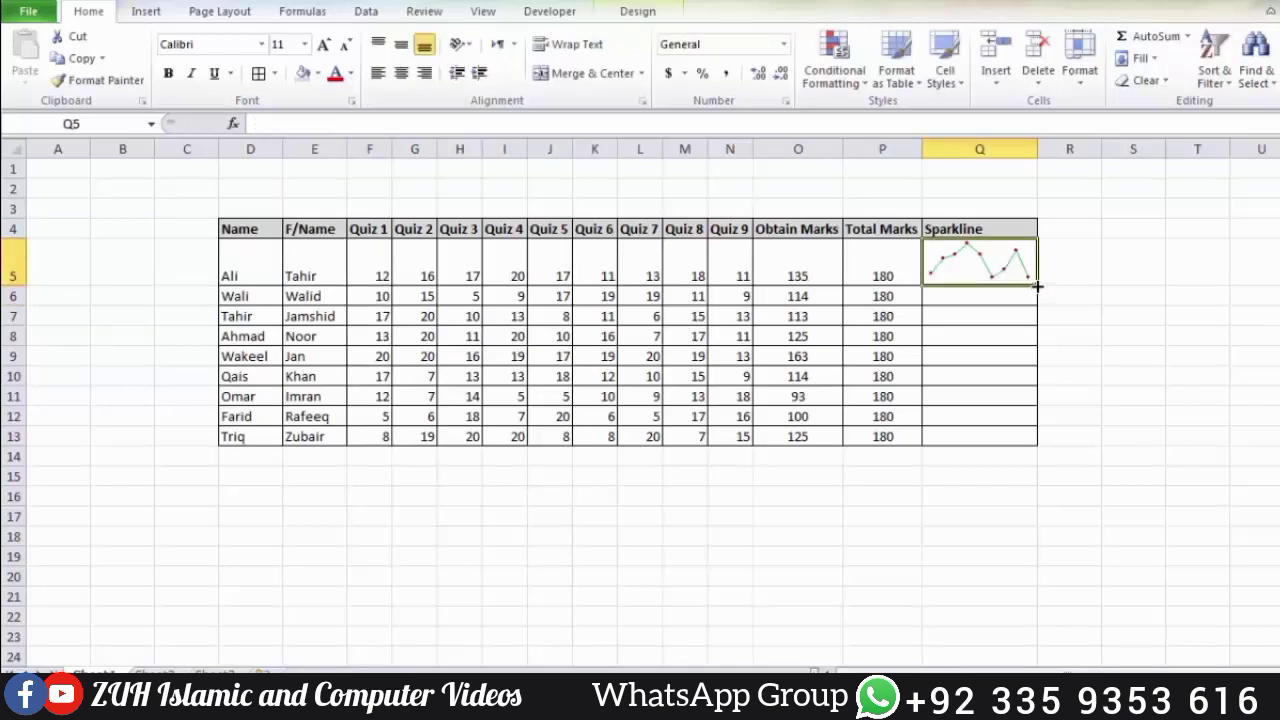
drag(1037, 287, 1035, 447)
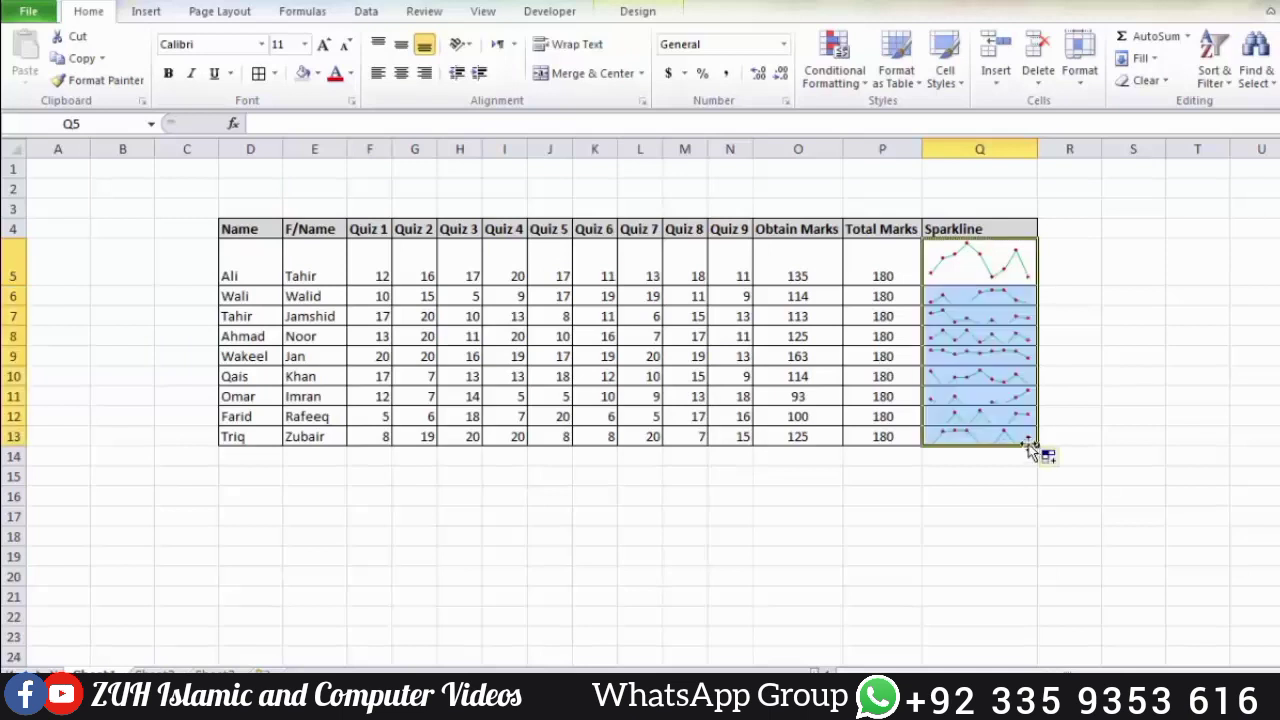
click(982, 370)
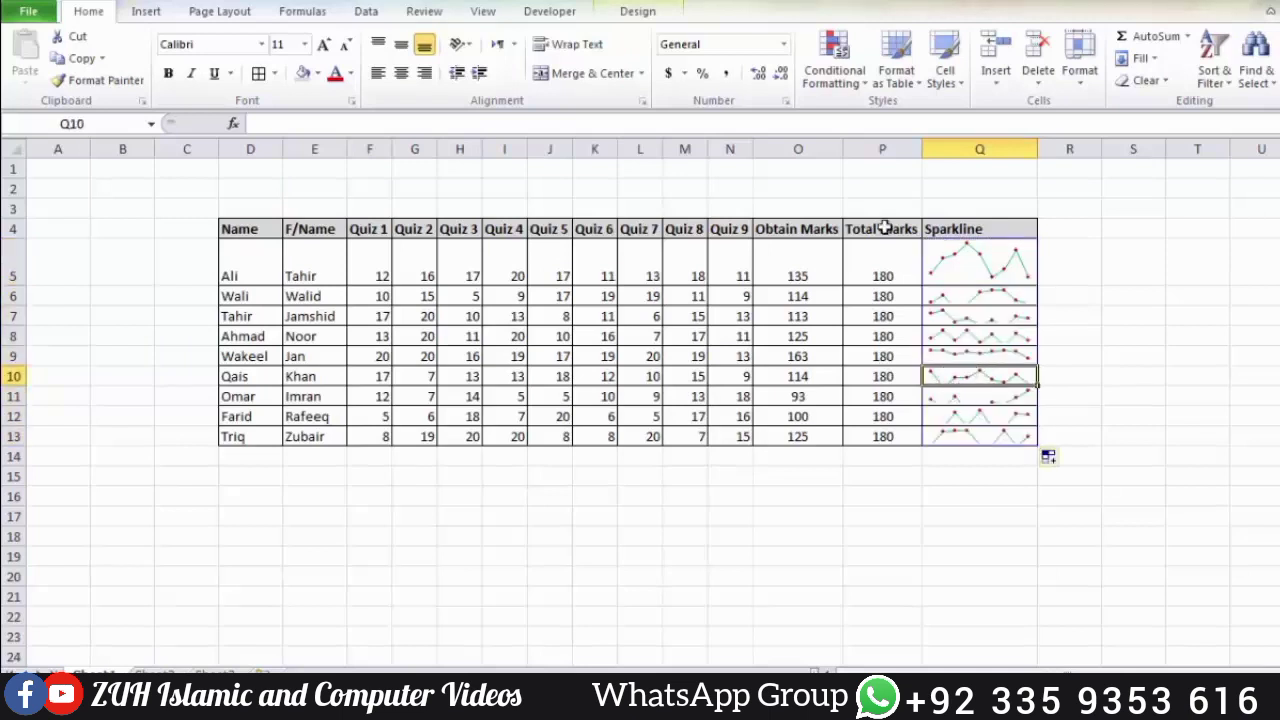
Set the vertical axis maximum of the Q5:Q13 sparklines to Same for All Sparklines
click(643, 14)
click(1003, 72)
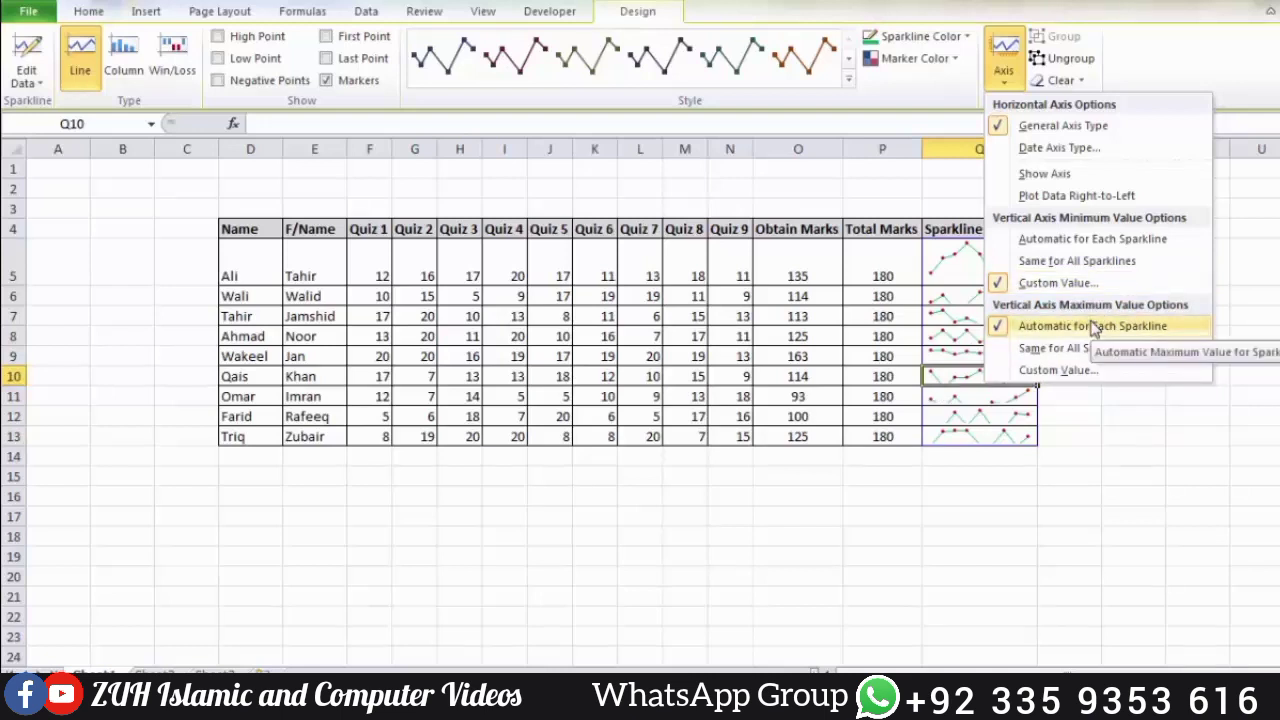
click(1077, 348)
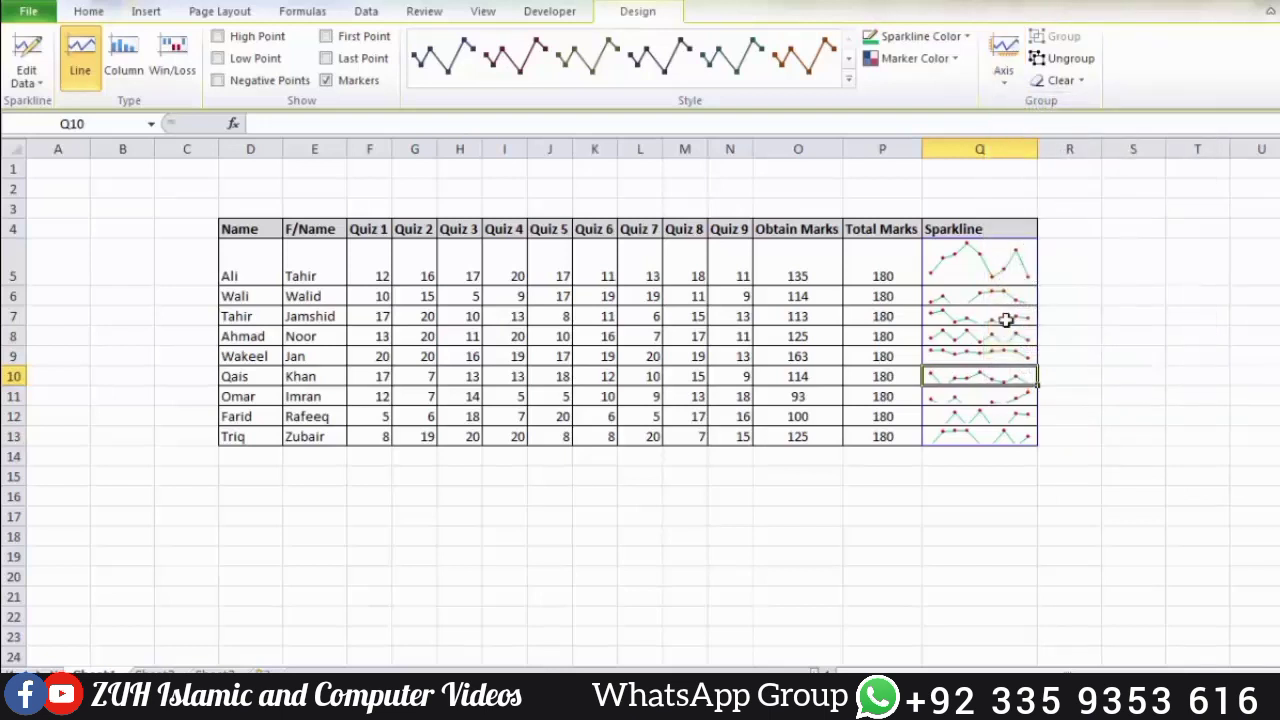
Set a custom vertical axis maximum of 50 for the sparkline group
click(1003, 78)
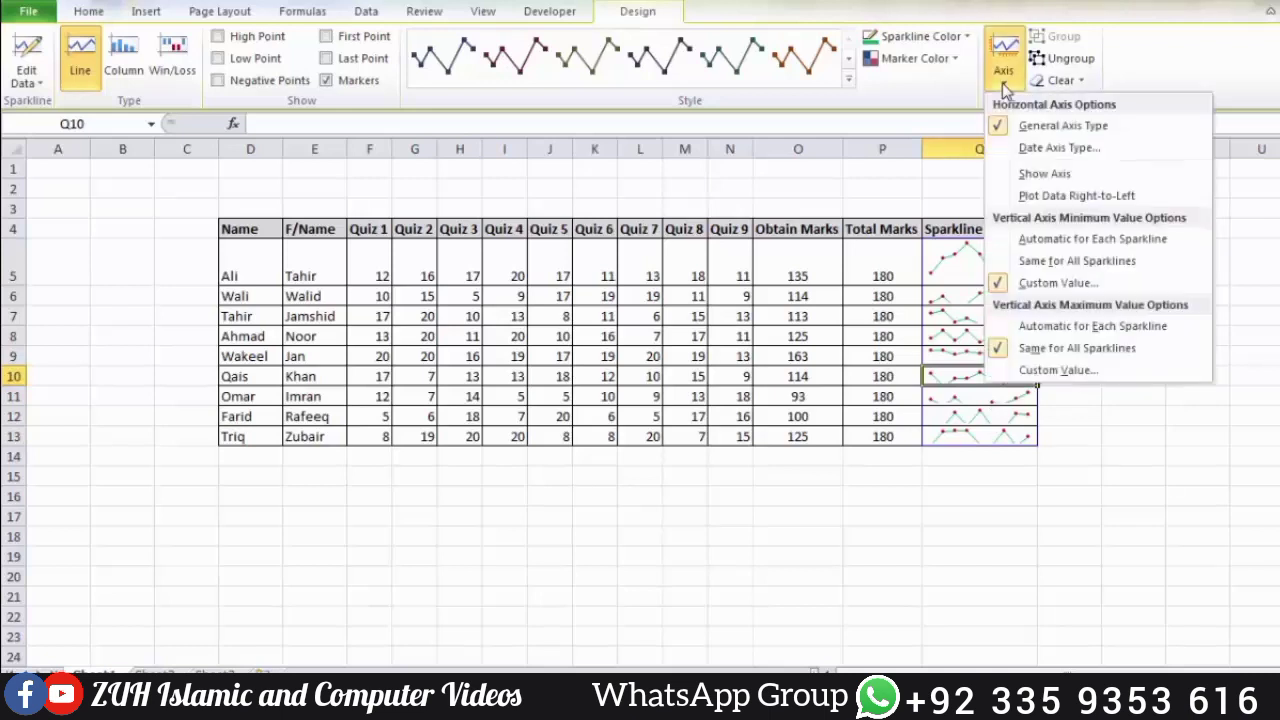
click(1048, 368)
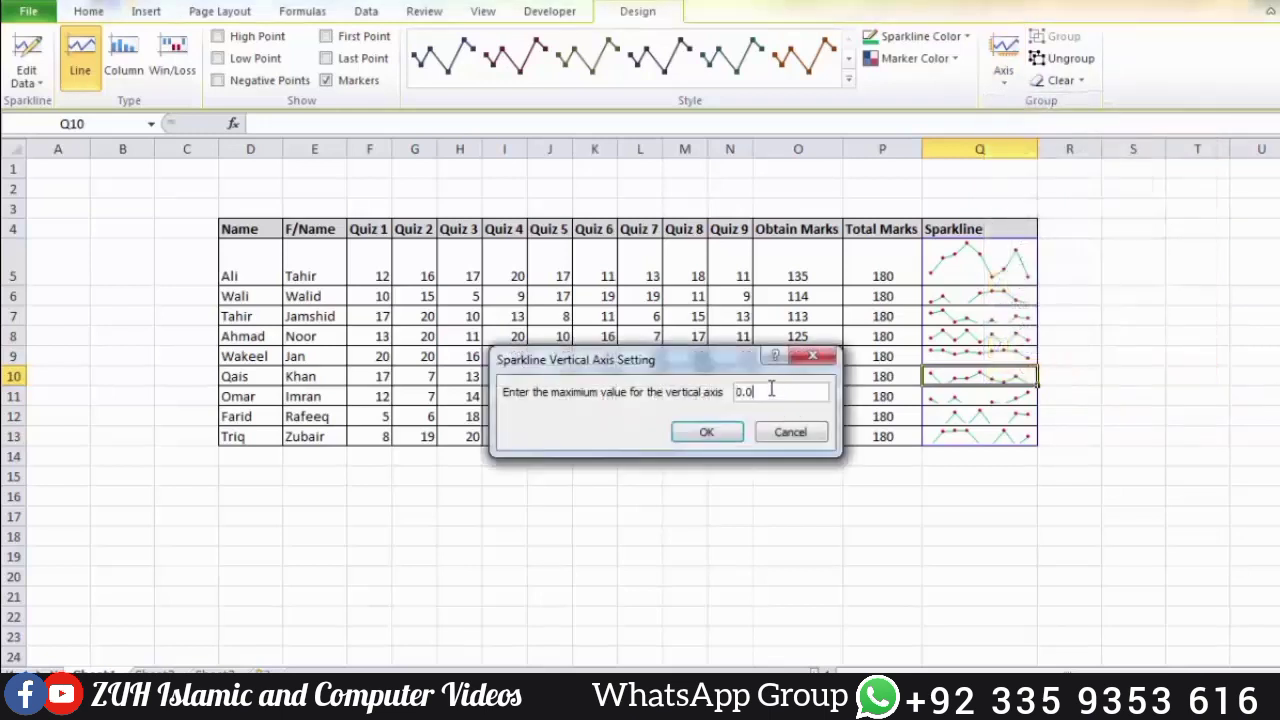
drag(771, 390, 727, 383)
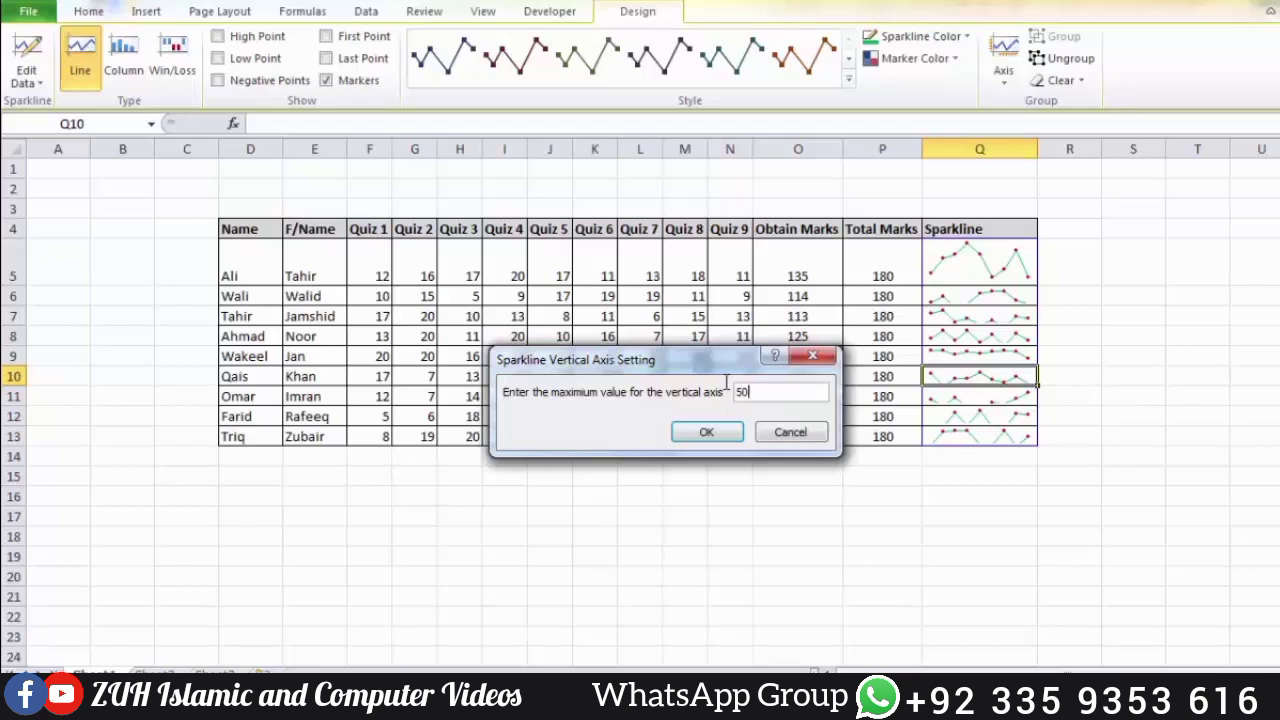
click(712, 432)
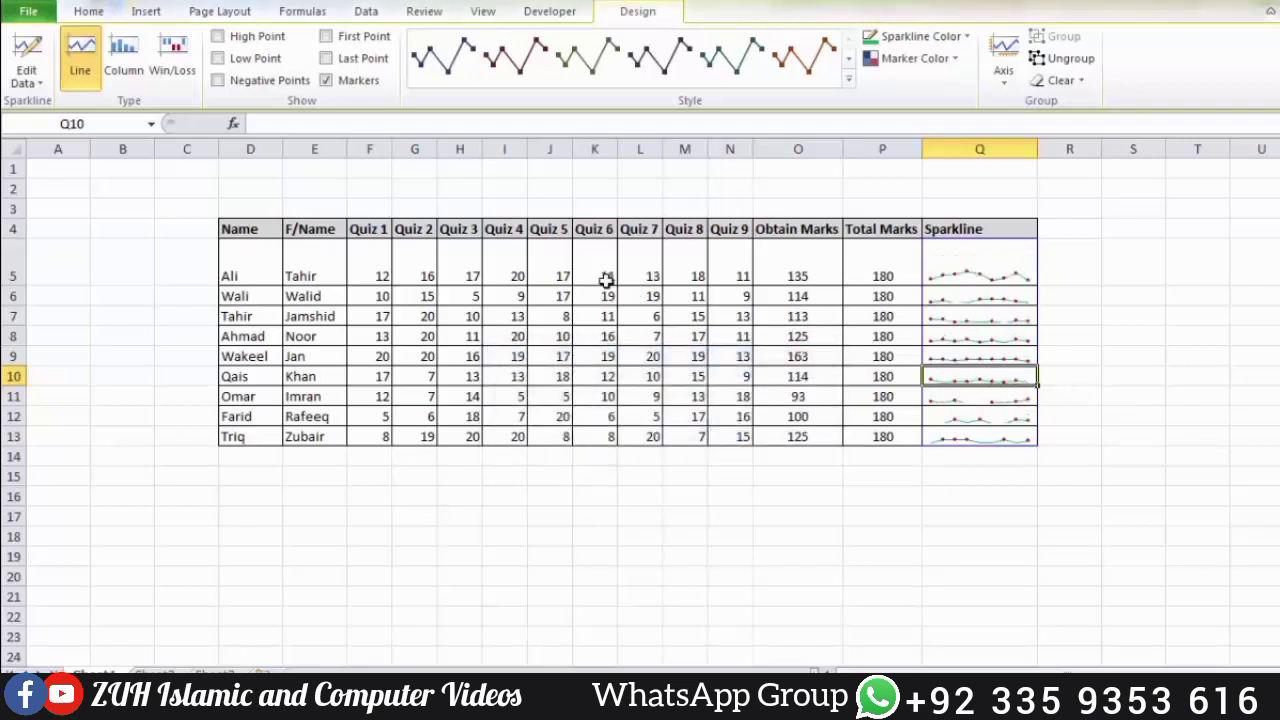
Change the Quiz 6 mark in K5 to 50 and the Quiz 7 mark in L8 to 30
click(591, 270)
text(50)
key(Return)
key(Down)
key(Down)
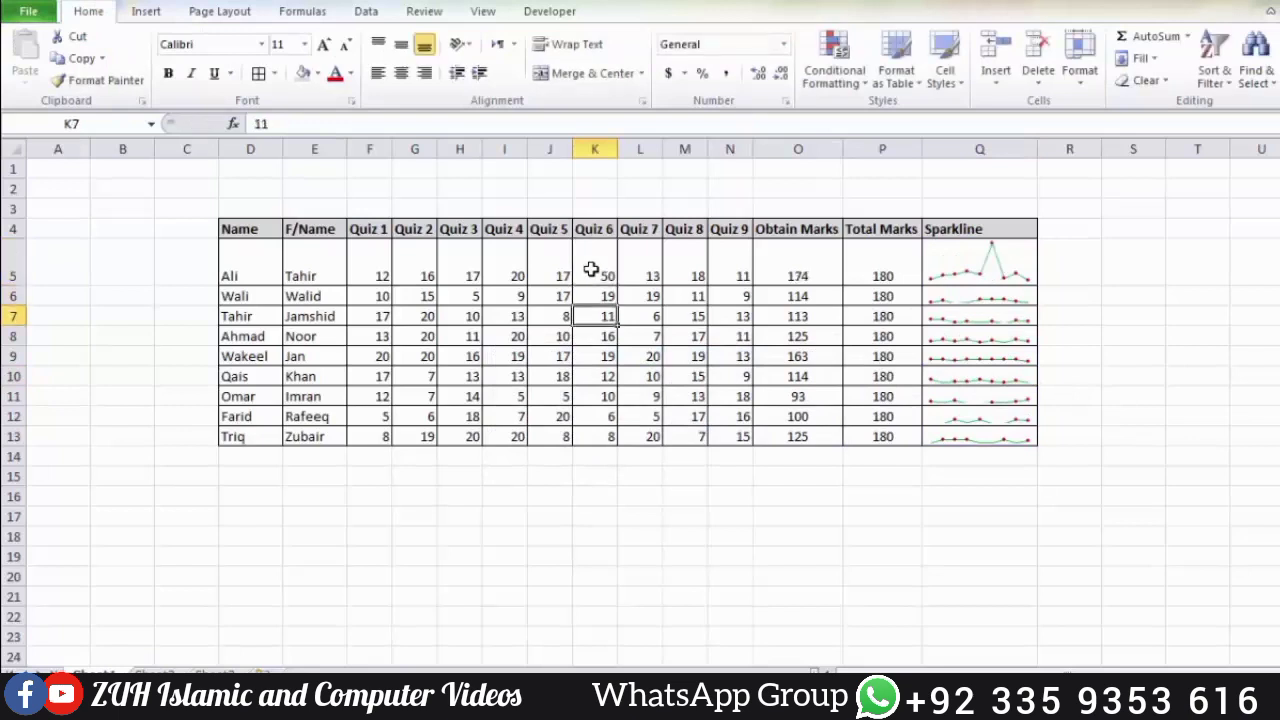
key(Right)
text(30)
key(Return)
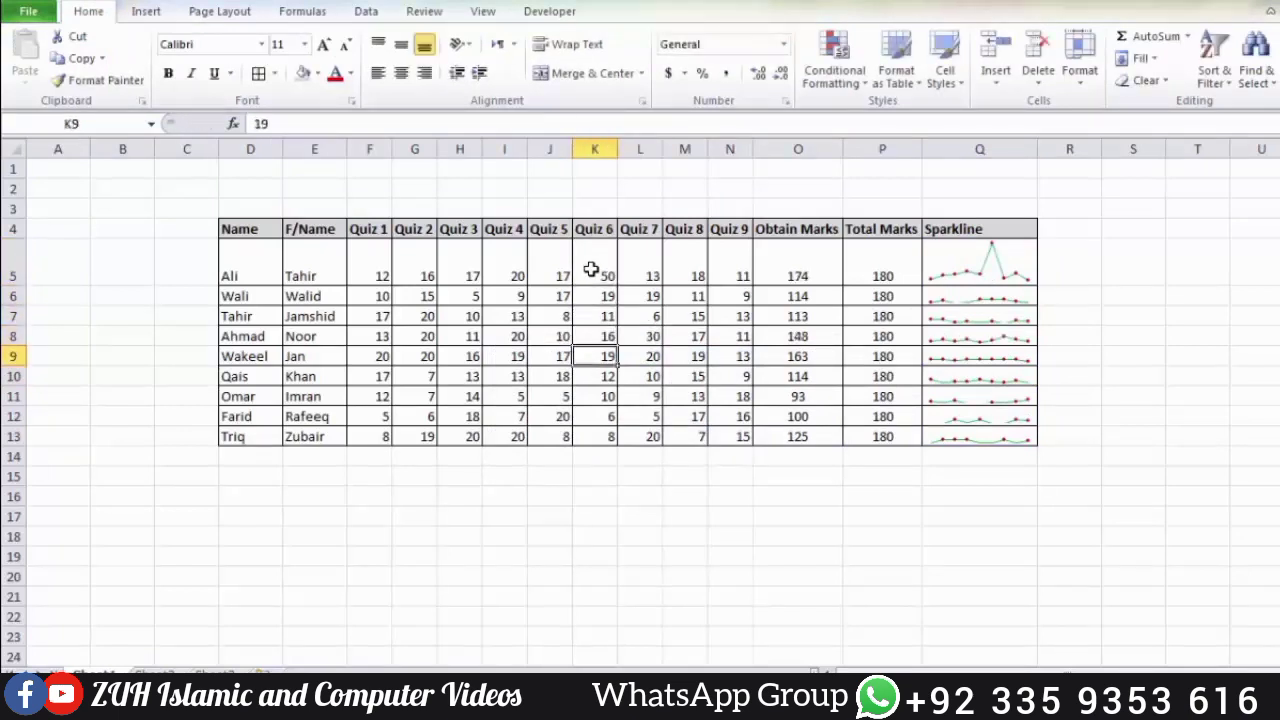
Change the Quiz 8 mark in M10 to 45
key(Down)
key(Right)
key(Right)
text(45)
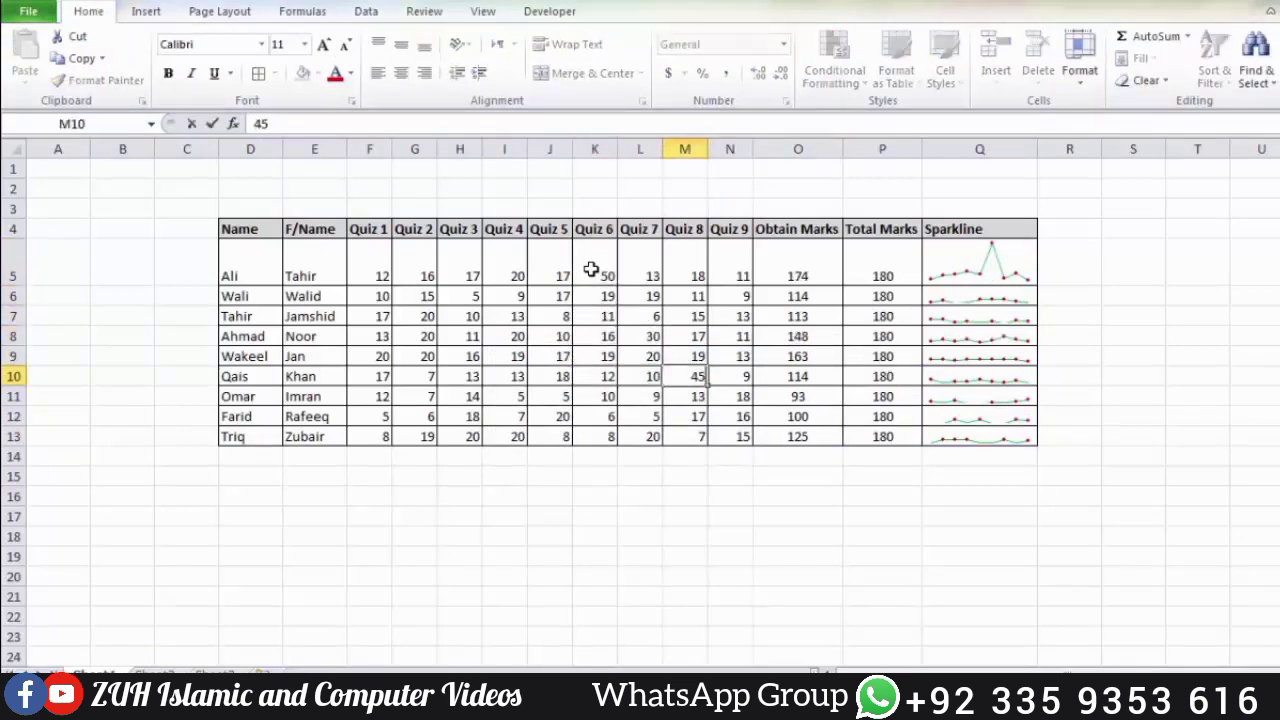
key(Return)
key(Left)
key(Left)
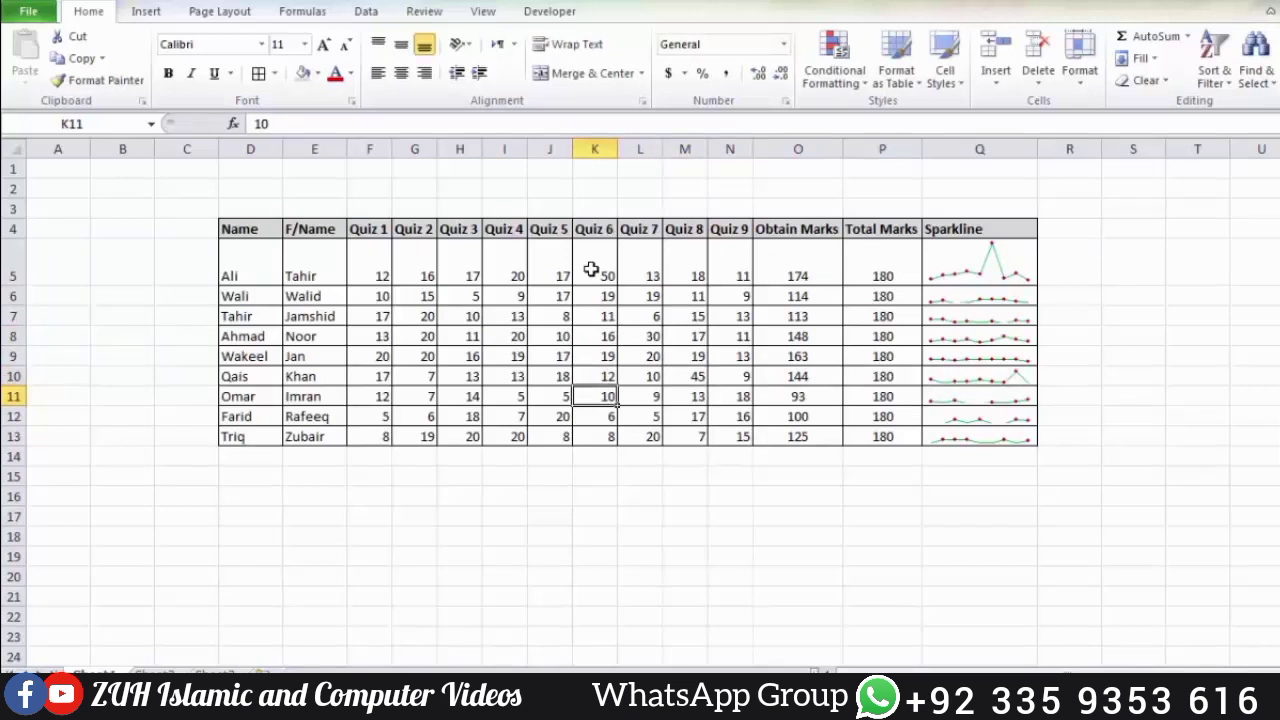
Ungroup the Q8 sparkline from the column's group and check the grouping by selecting Q10 and Q8
drag(950, 267, 960, 435)
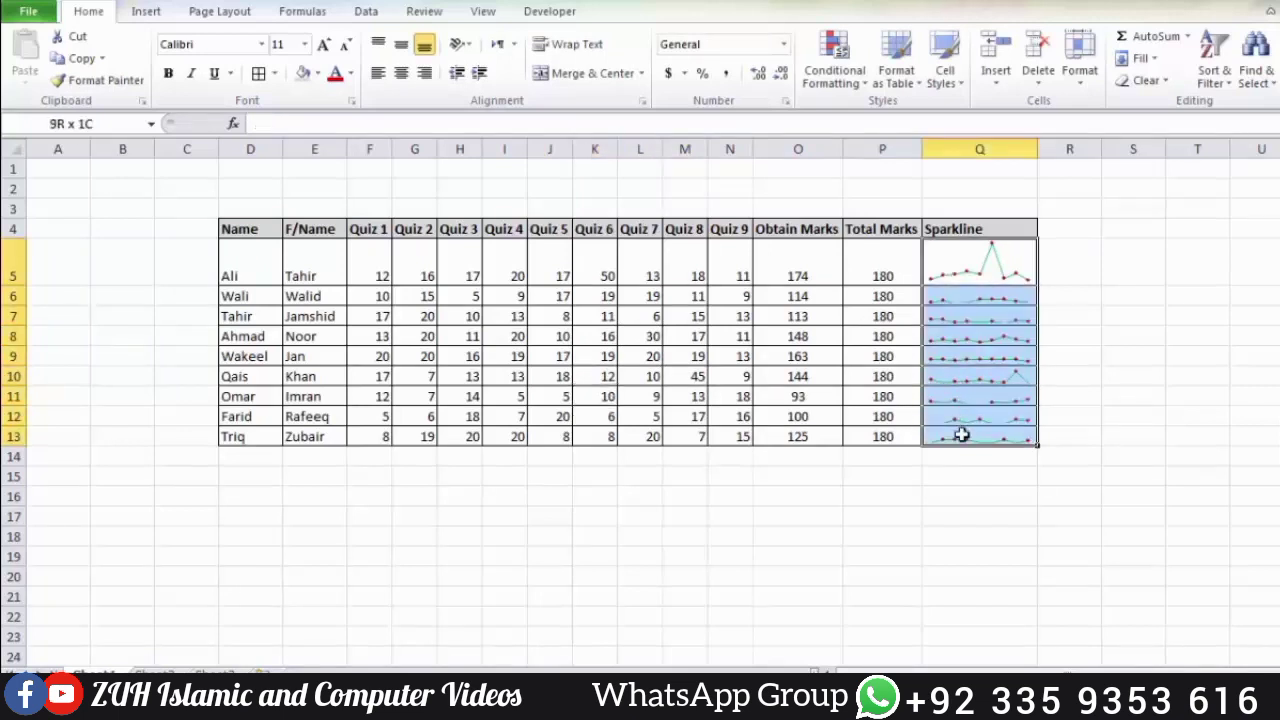
click(963, 336)
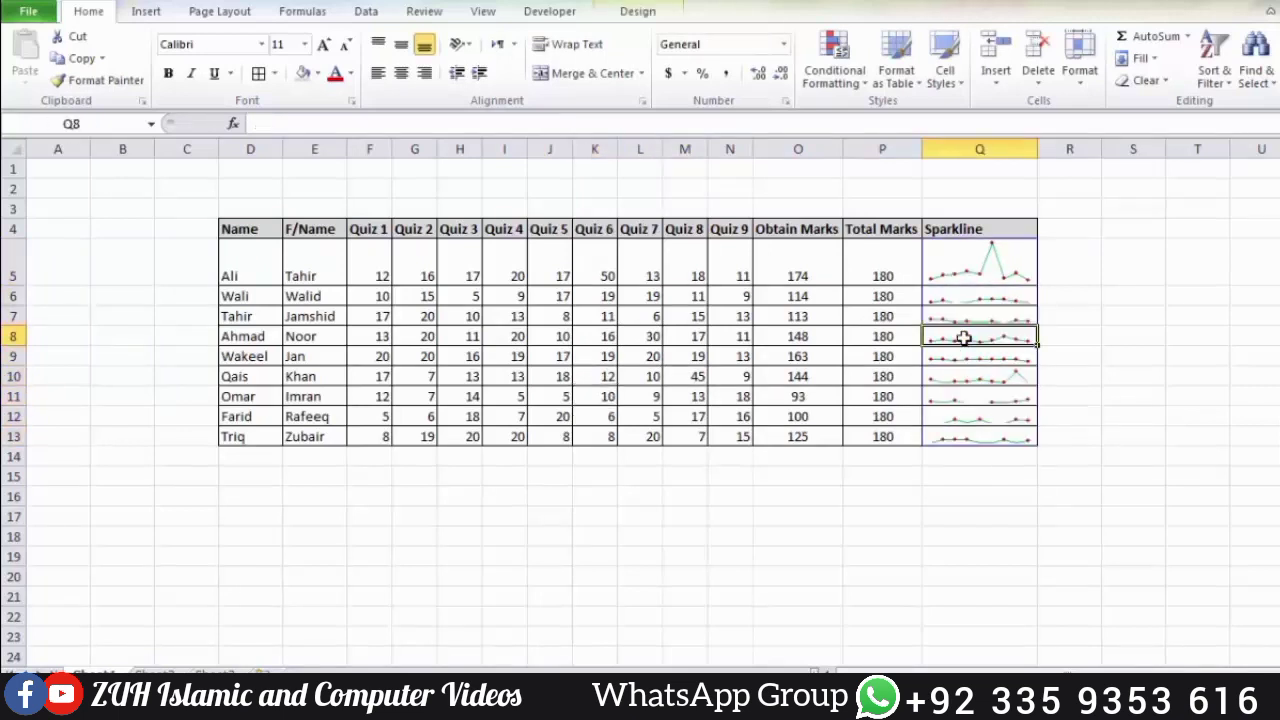
click(640, 12)
click(1064, 58)
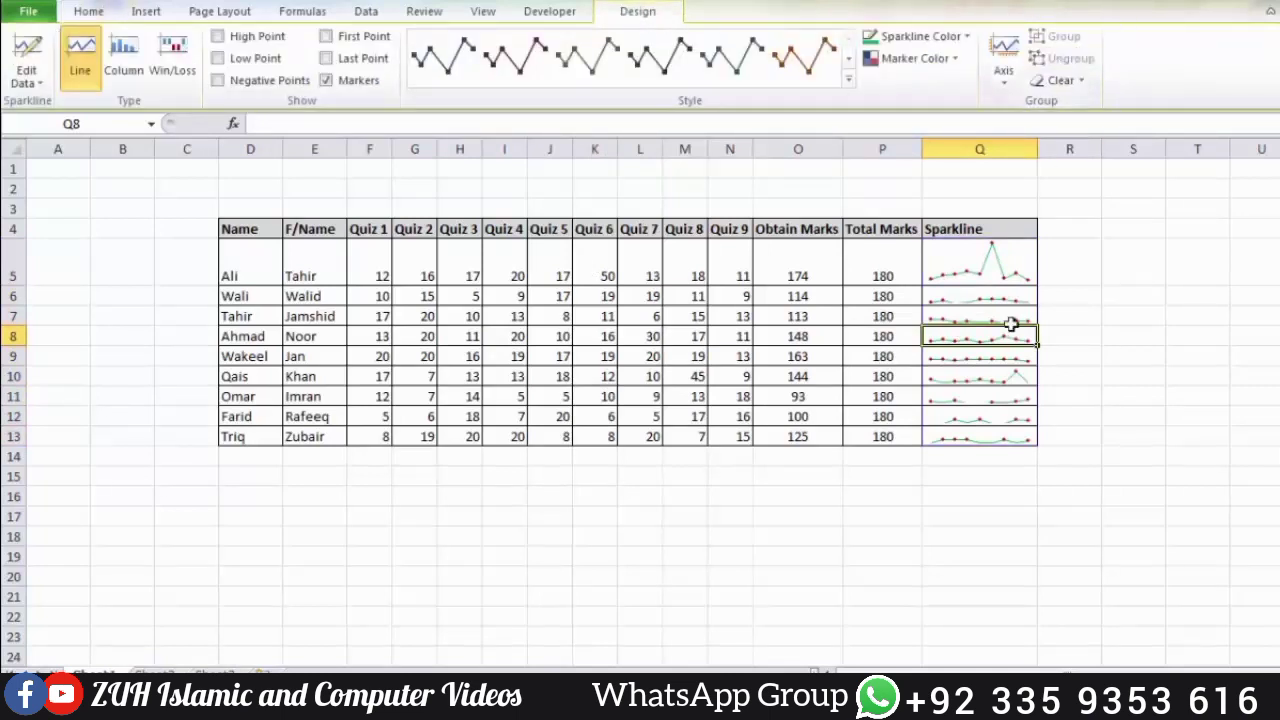
click(985, 374)
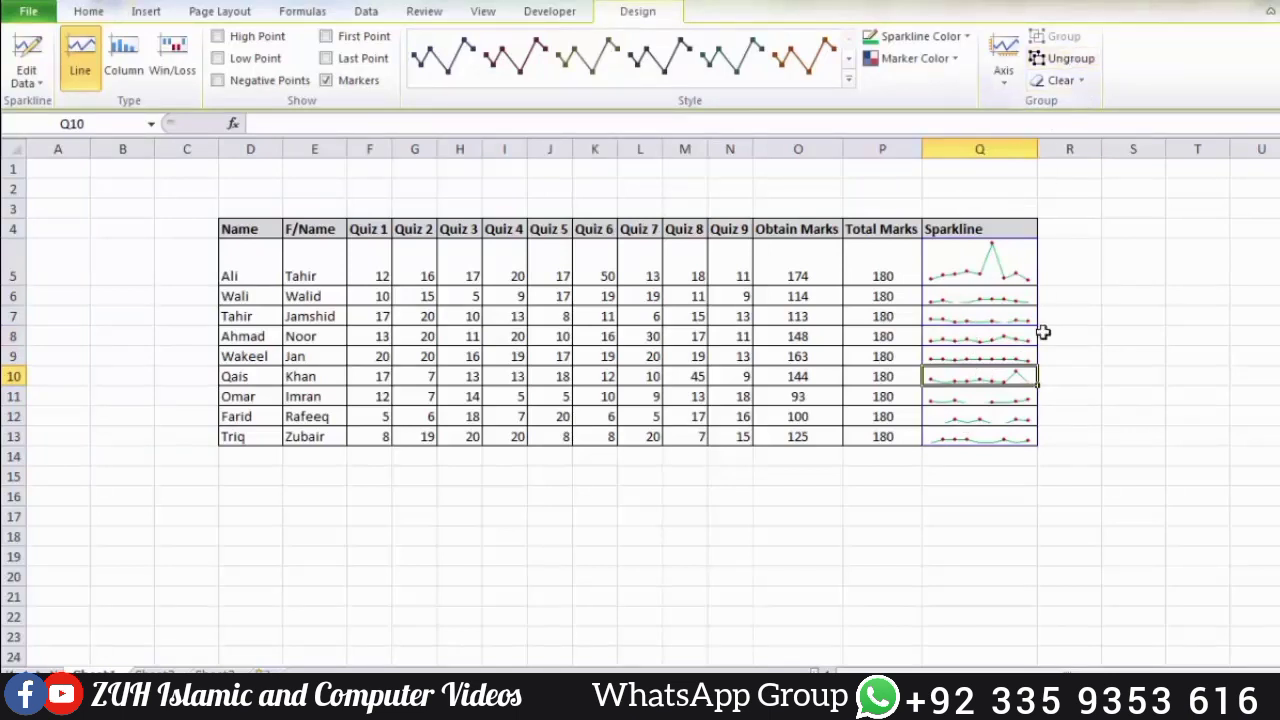
click(973, 337)
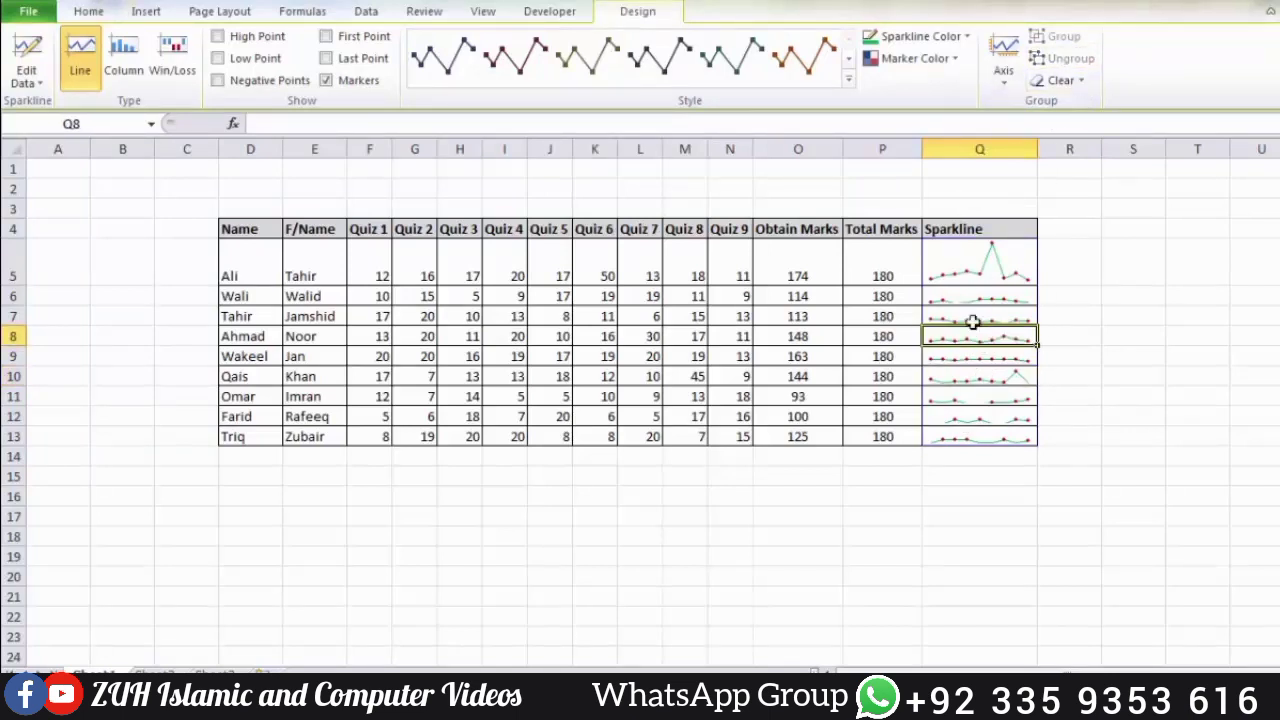
Group the sparklines in Q7:Q9 together and select Q7 to check the new group
drag(960, 318, 965, 358)
click(1062, 37)
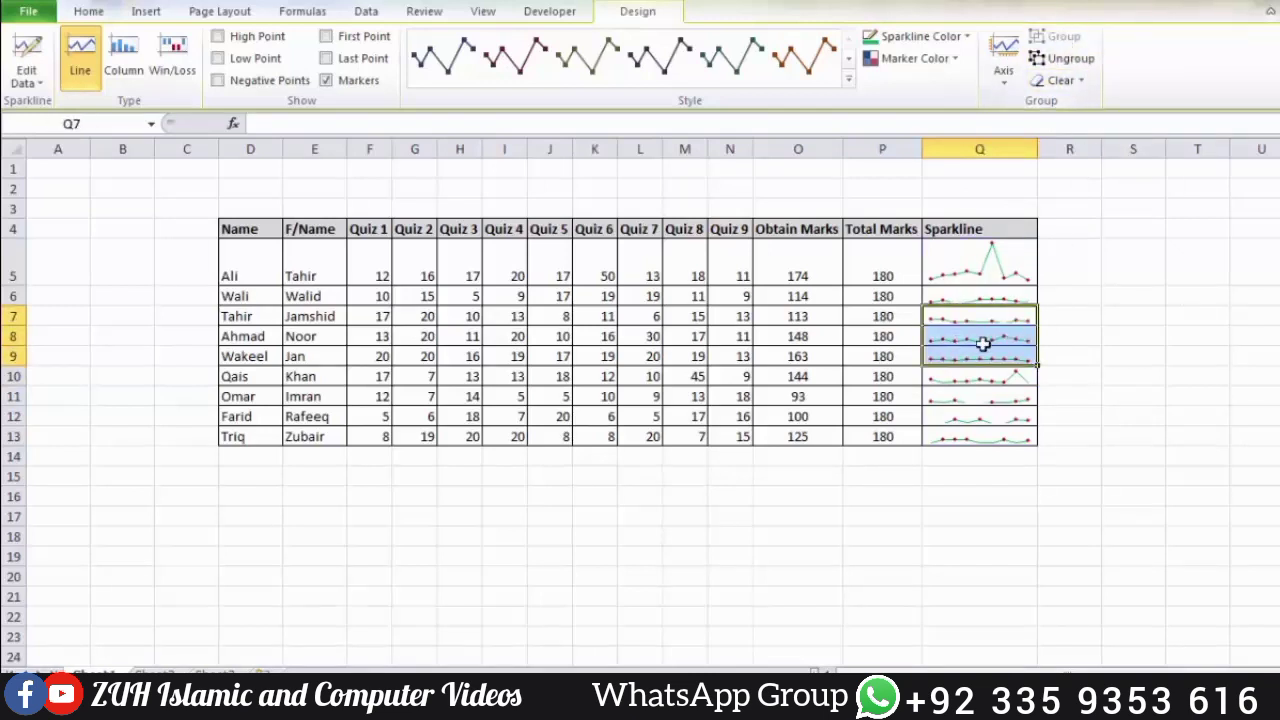
click(961, 318)
Clear only the selected sparkline in Q10
click(978, 374)
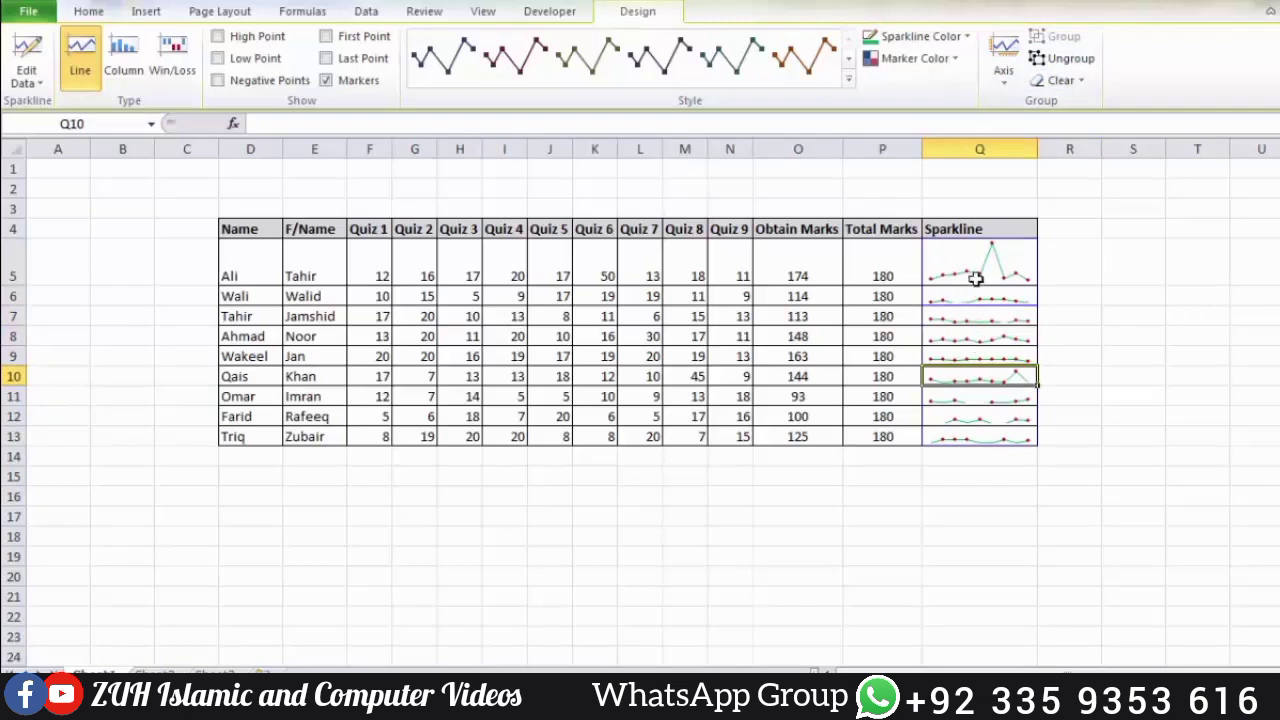
click(1083, 82)
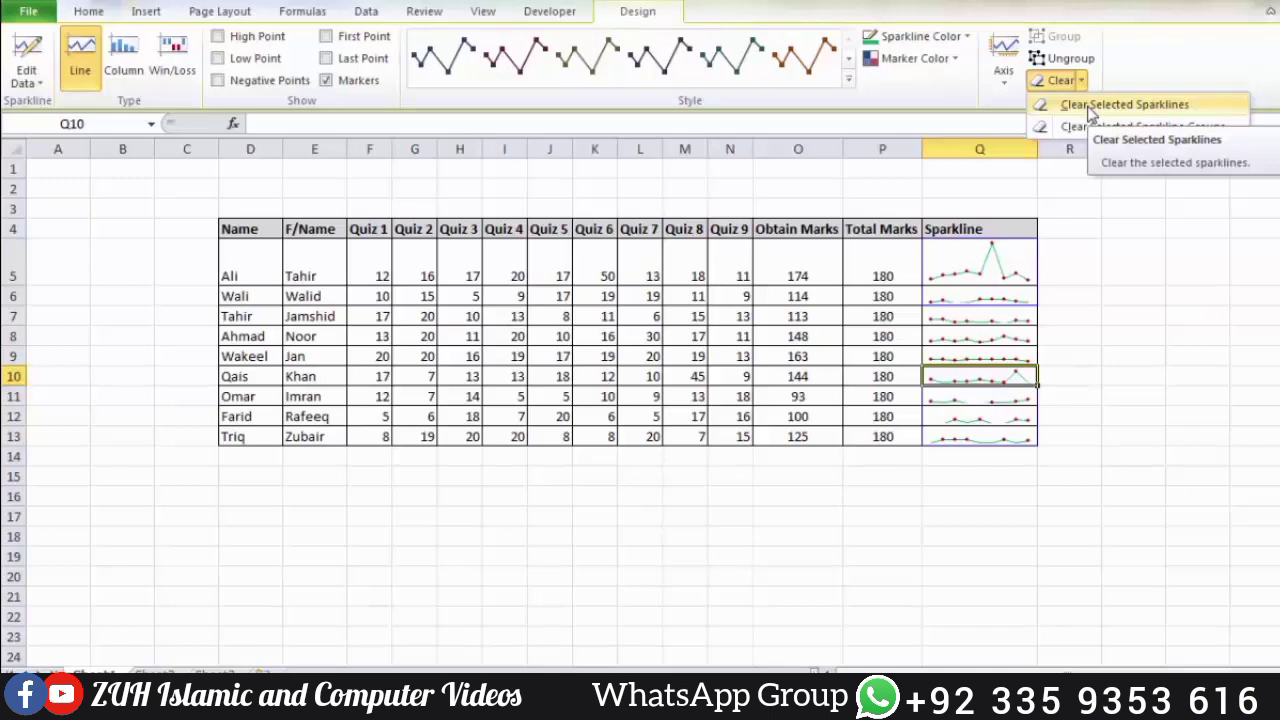
click(1091, 108)
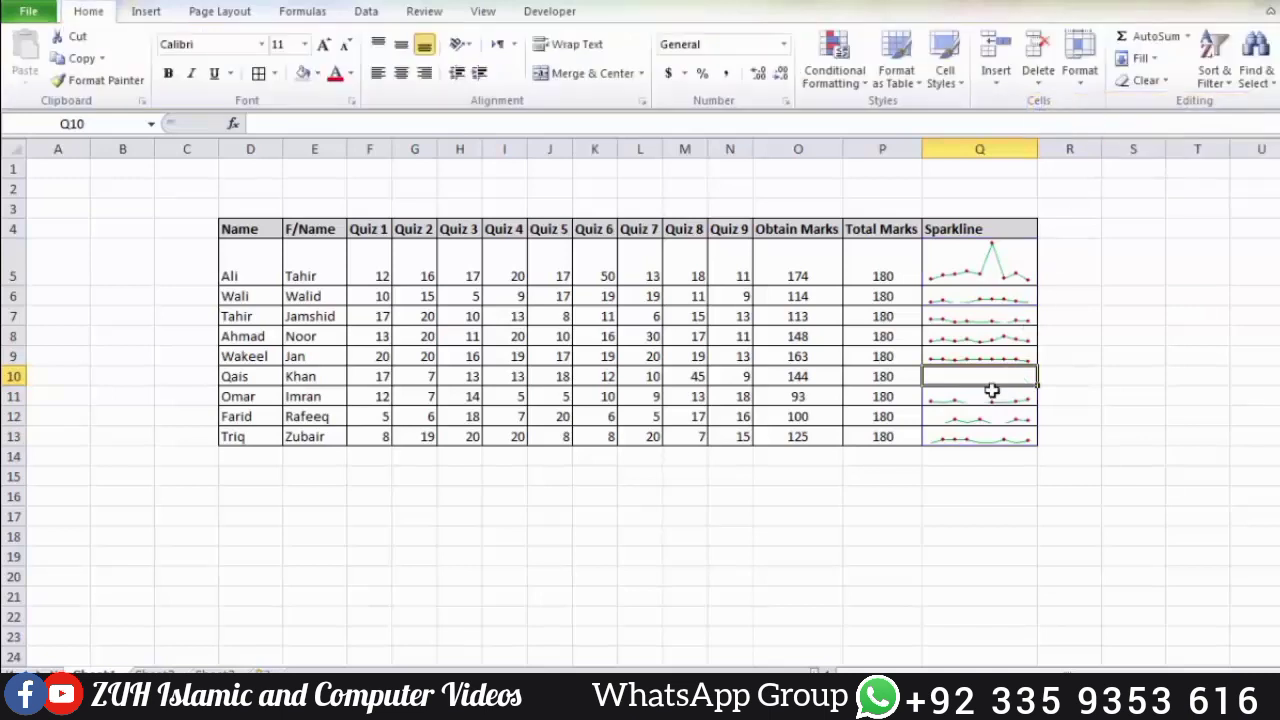
Clear the entire sparkline group that contains Q7, and select Q11 to check the remaining sparklines
click(988, 323)
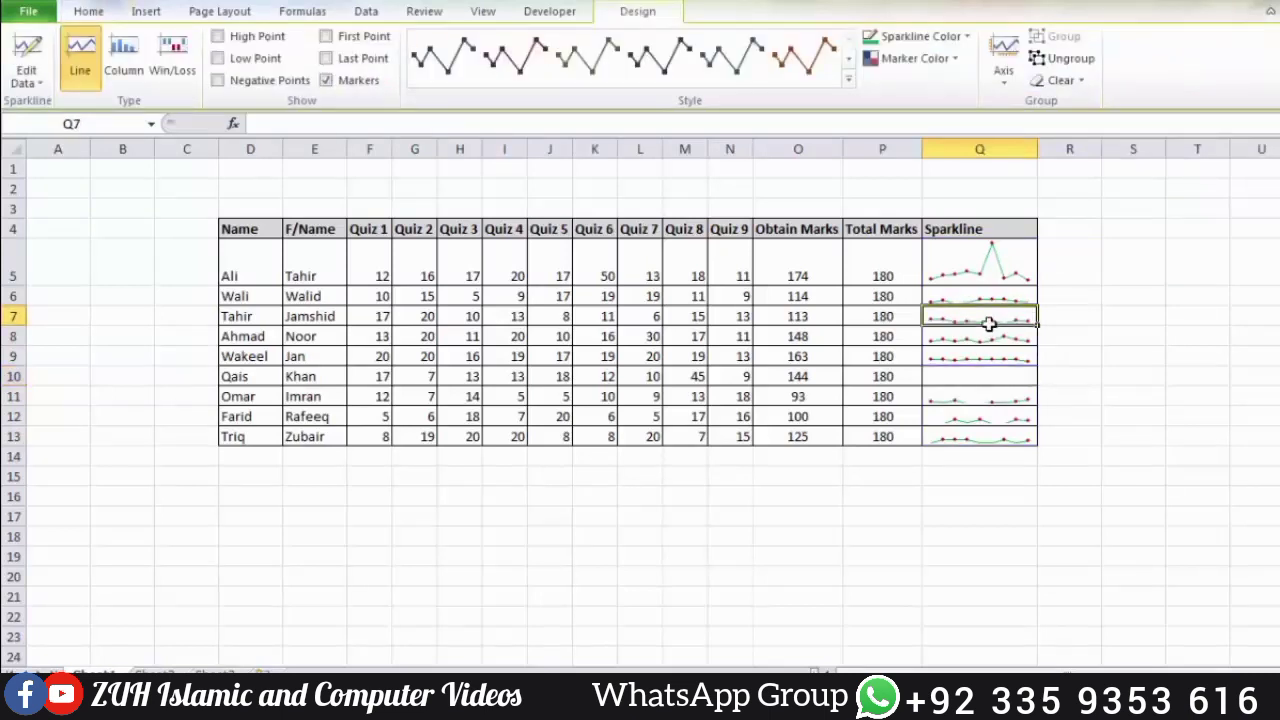
click(1082, 82)
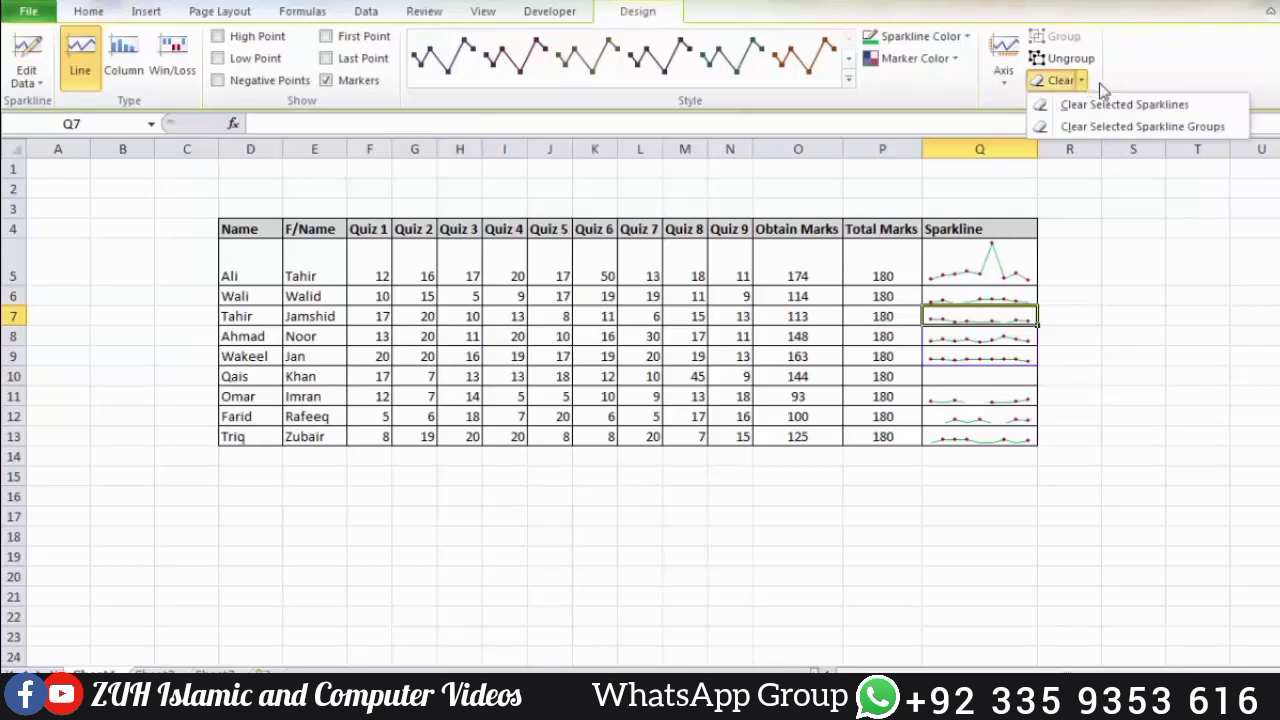
click(1131, 127)
scroll(928, 267, down, 3)
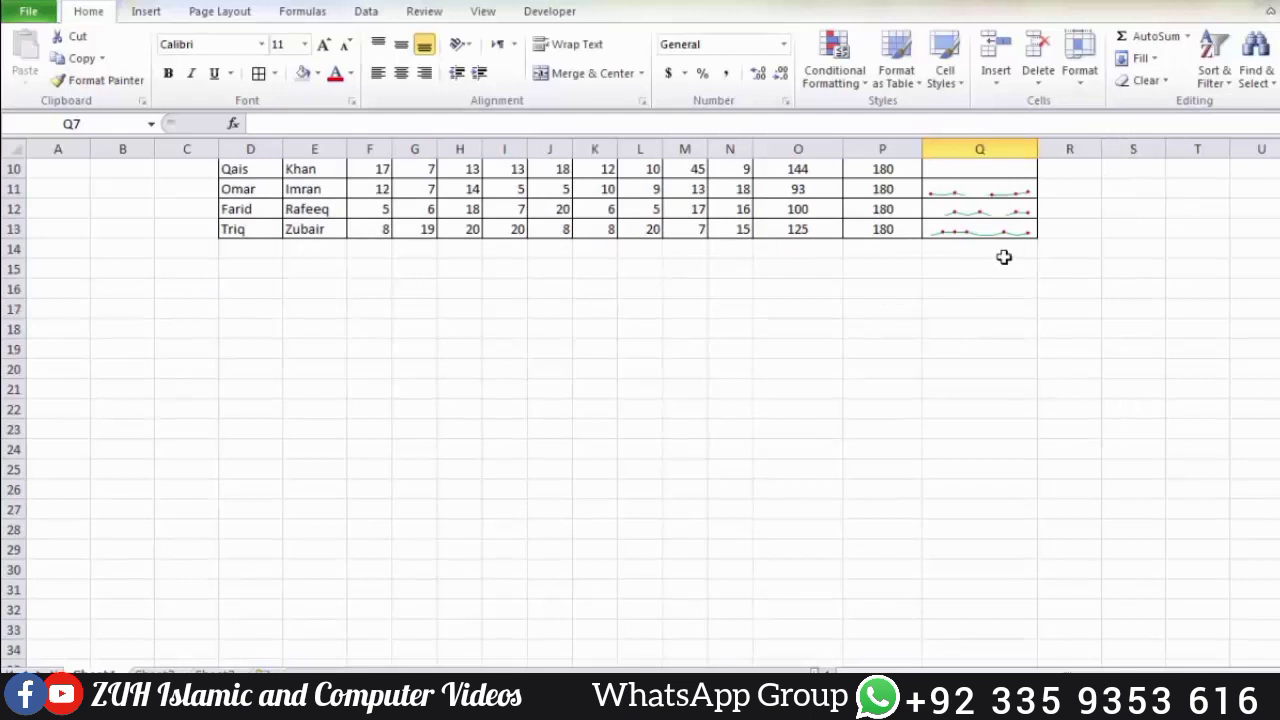
scroll(1003, 257, up, 2)
click(975, 337)
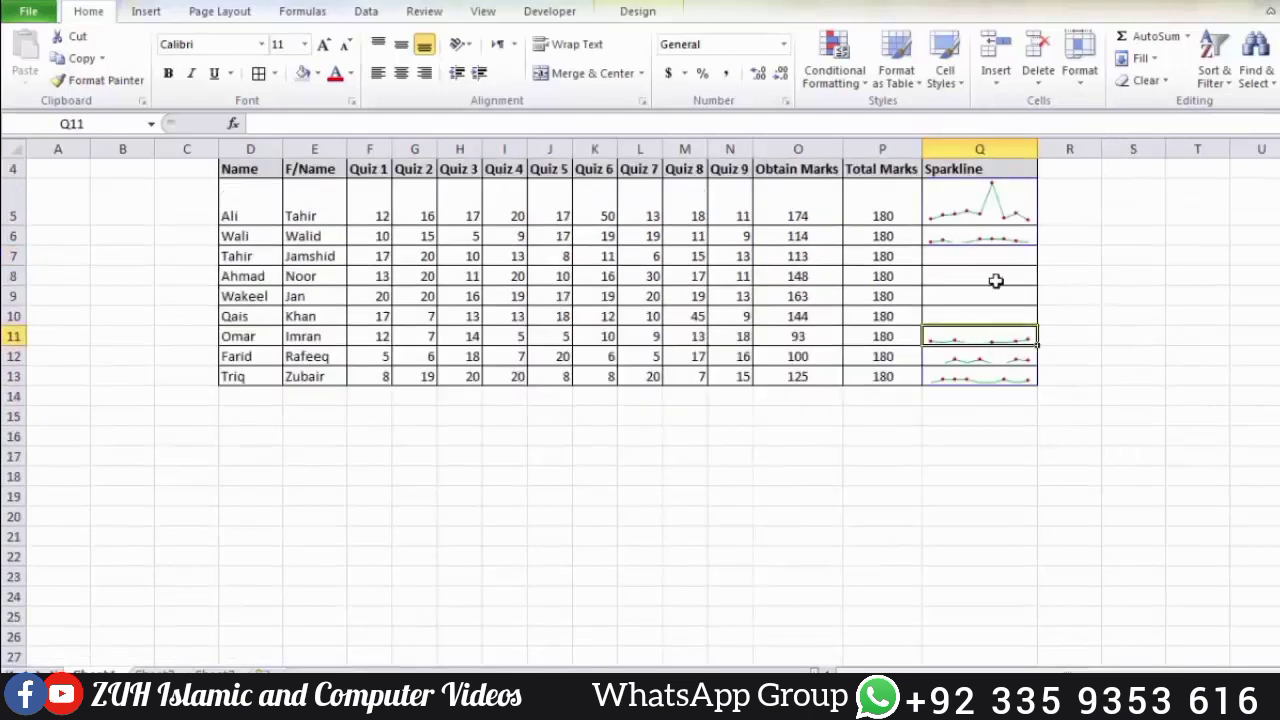
Clear the remaining sparkline group that contains Q11, and select Q6 in the emptied Sparkline column
click(645, 14)
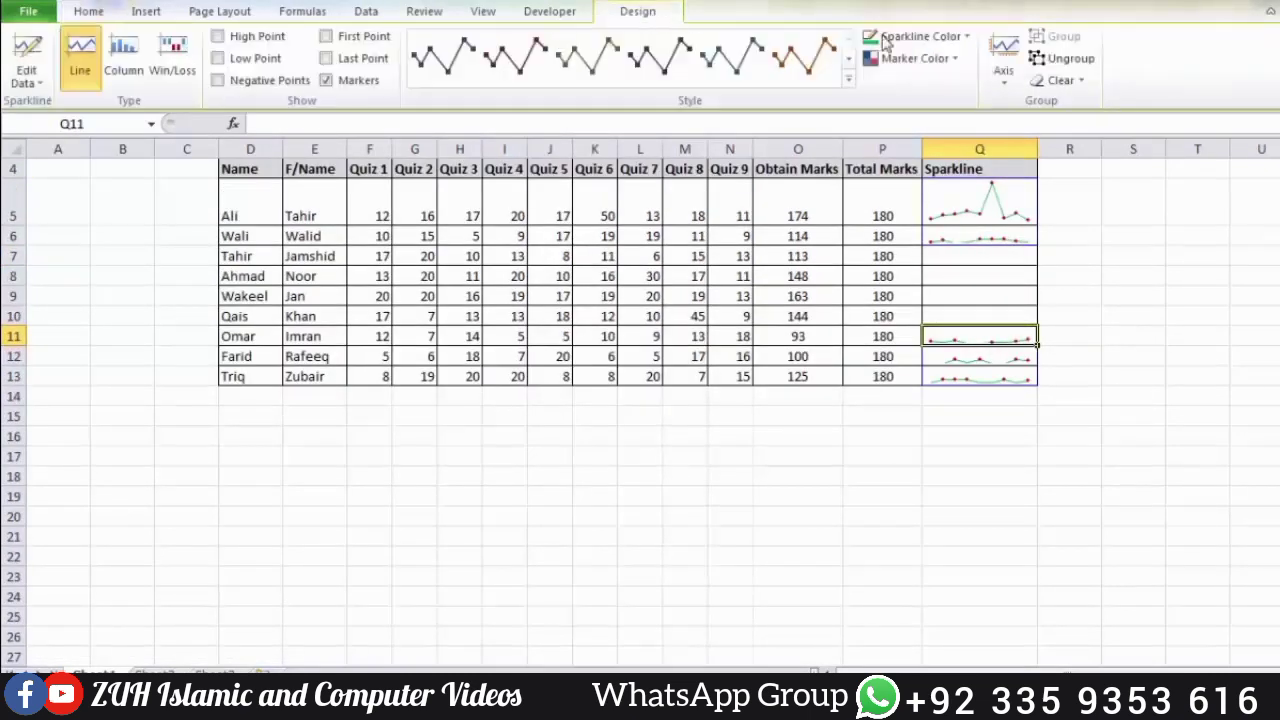
click(1078, 81)
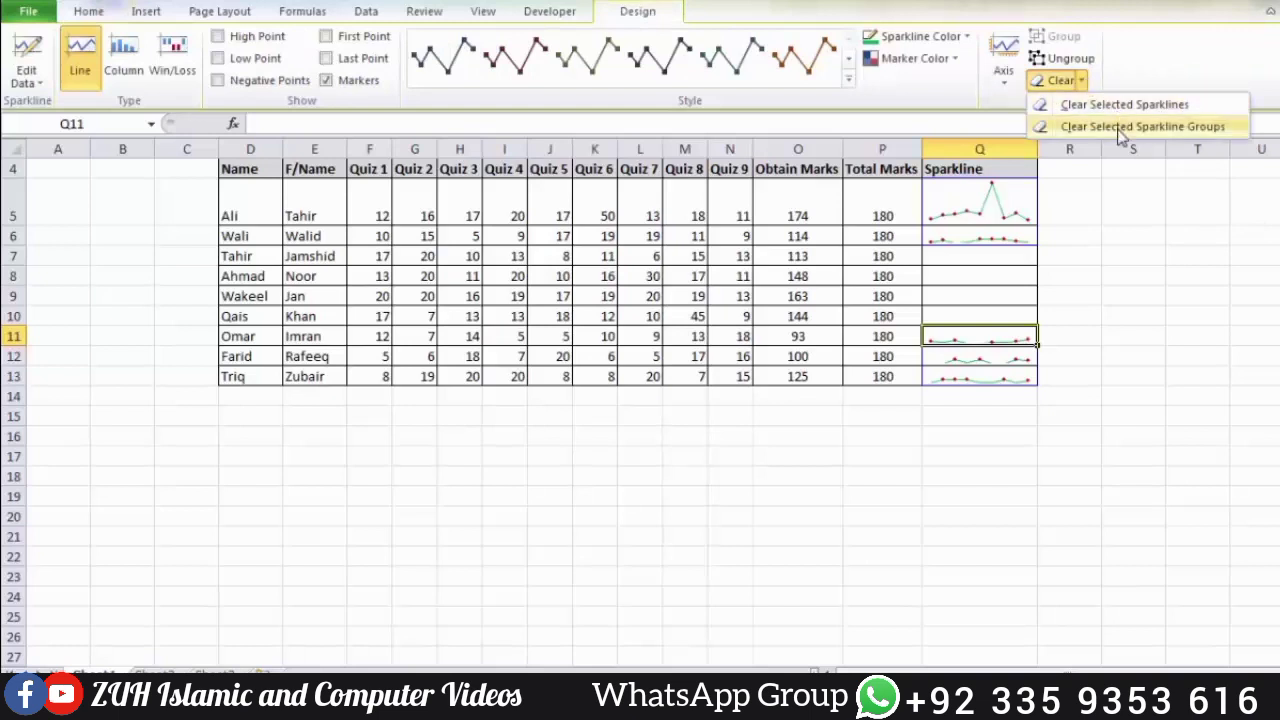
click(1120, 127)
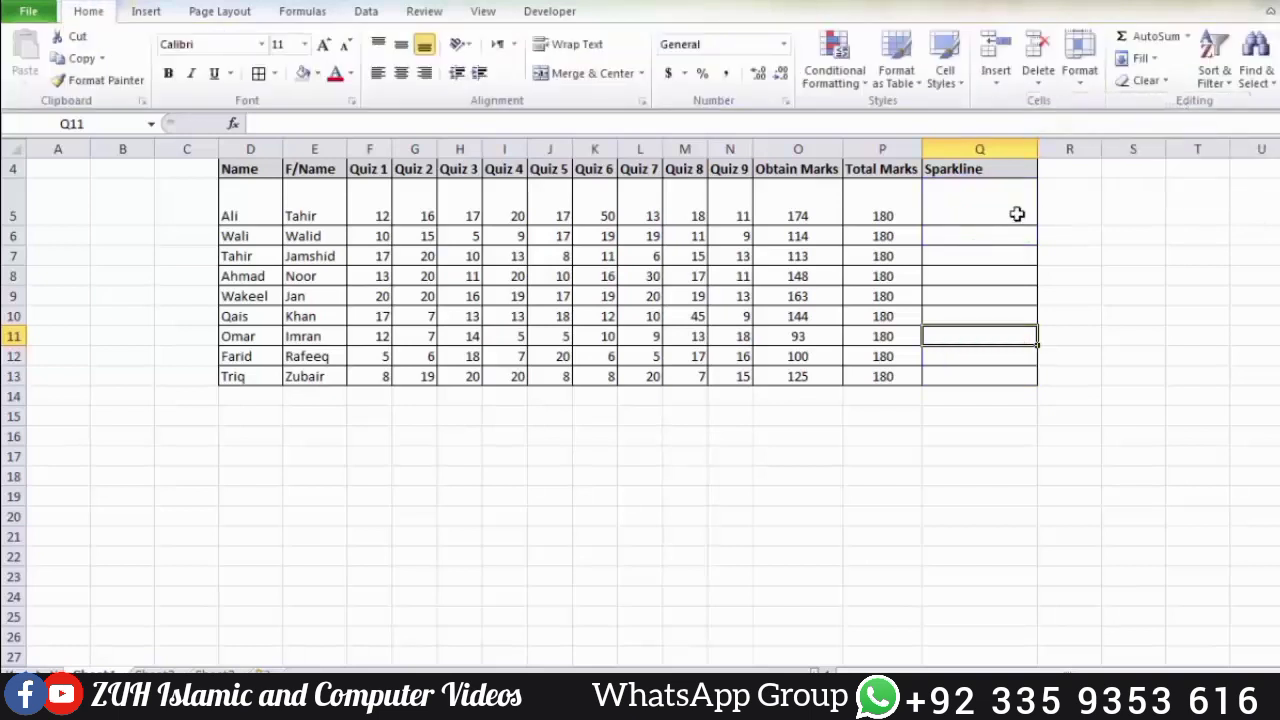
click(978, 231)
scroll(978, 231, up, 1)
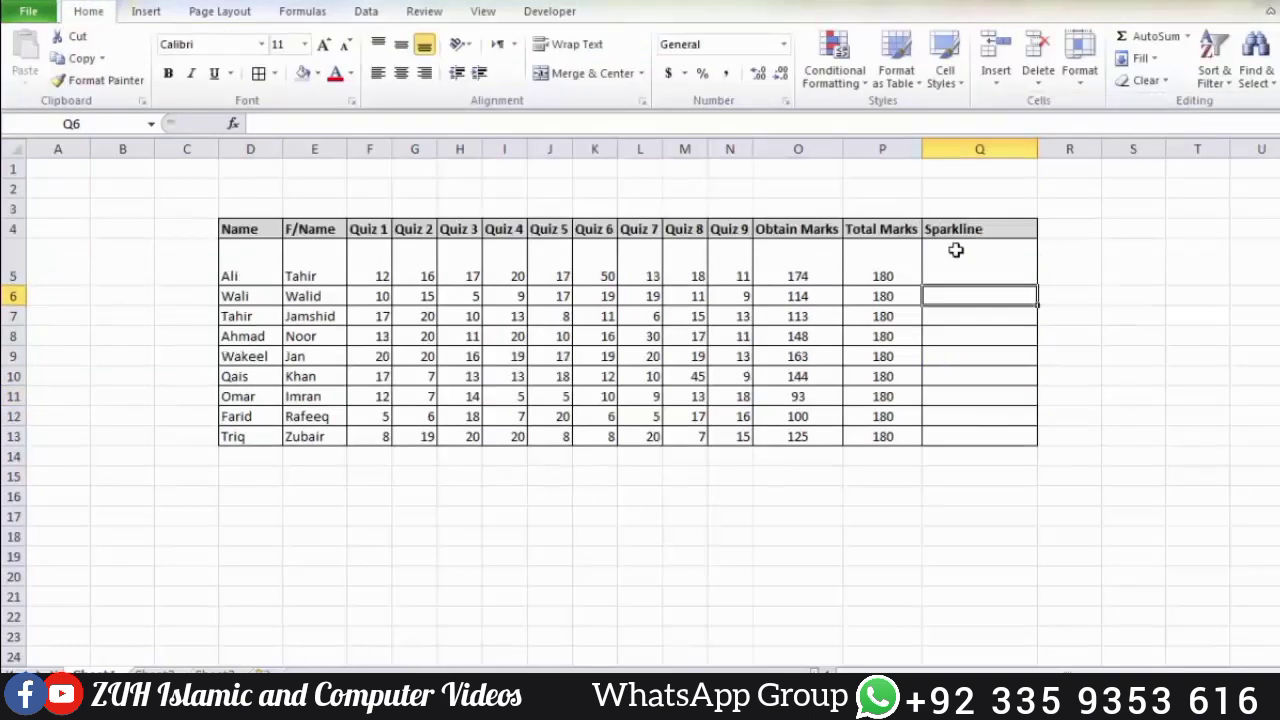
Create a PivotTable on a new worksheet from the marks table in Sheet1, range D4:Q13
click(958, 258)
click(145, 13)
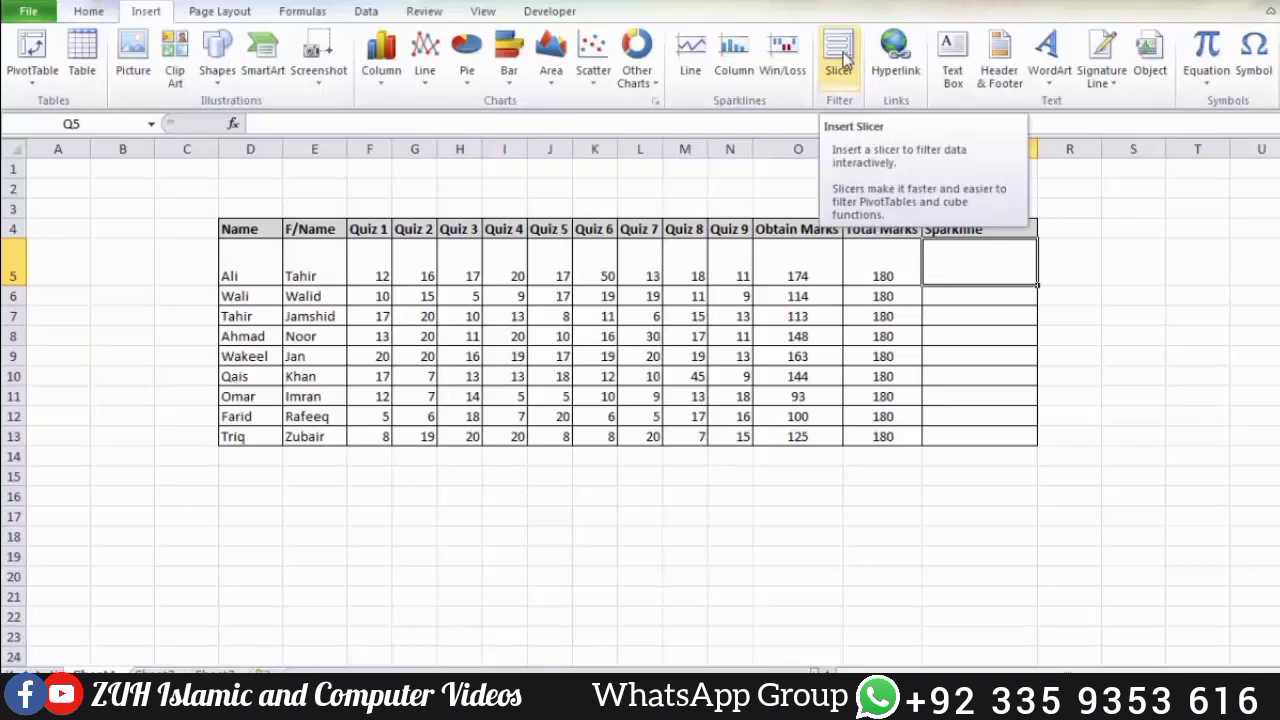
click(465, 280)
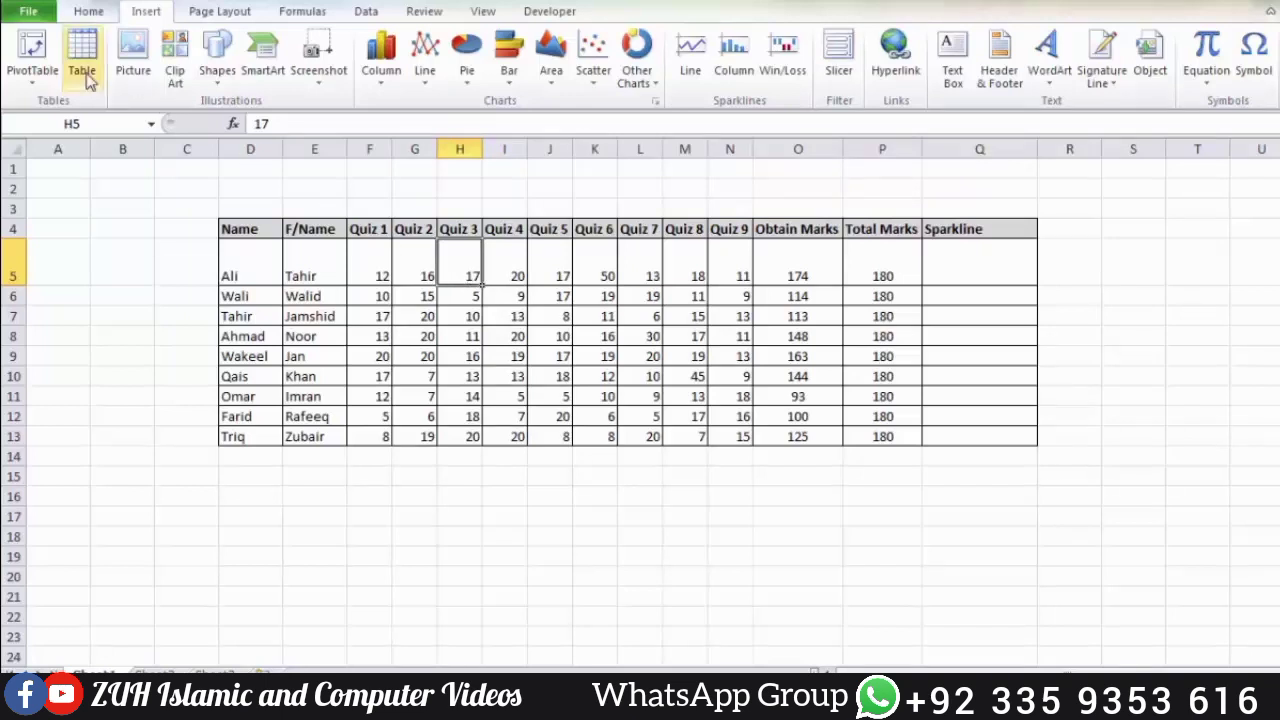
click(31, 50)
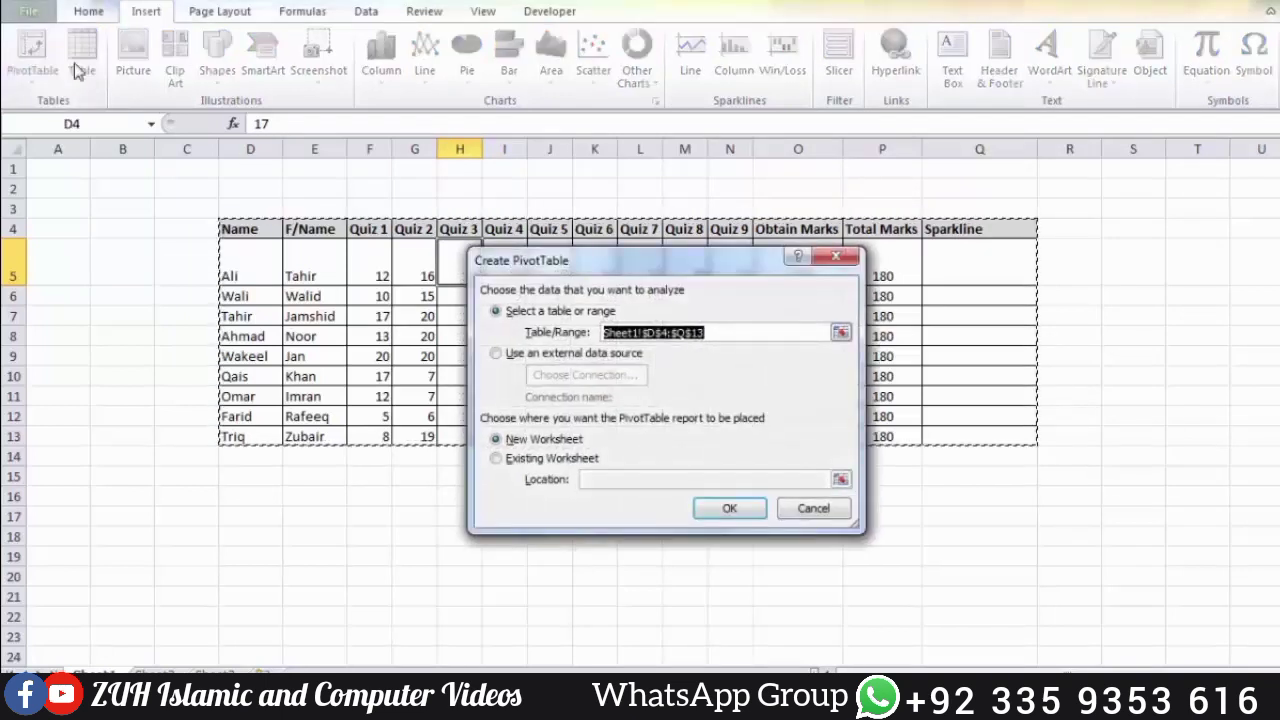
click(731, 508)
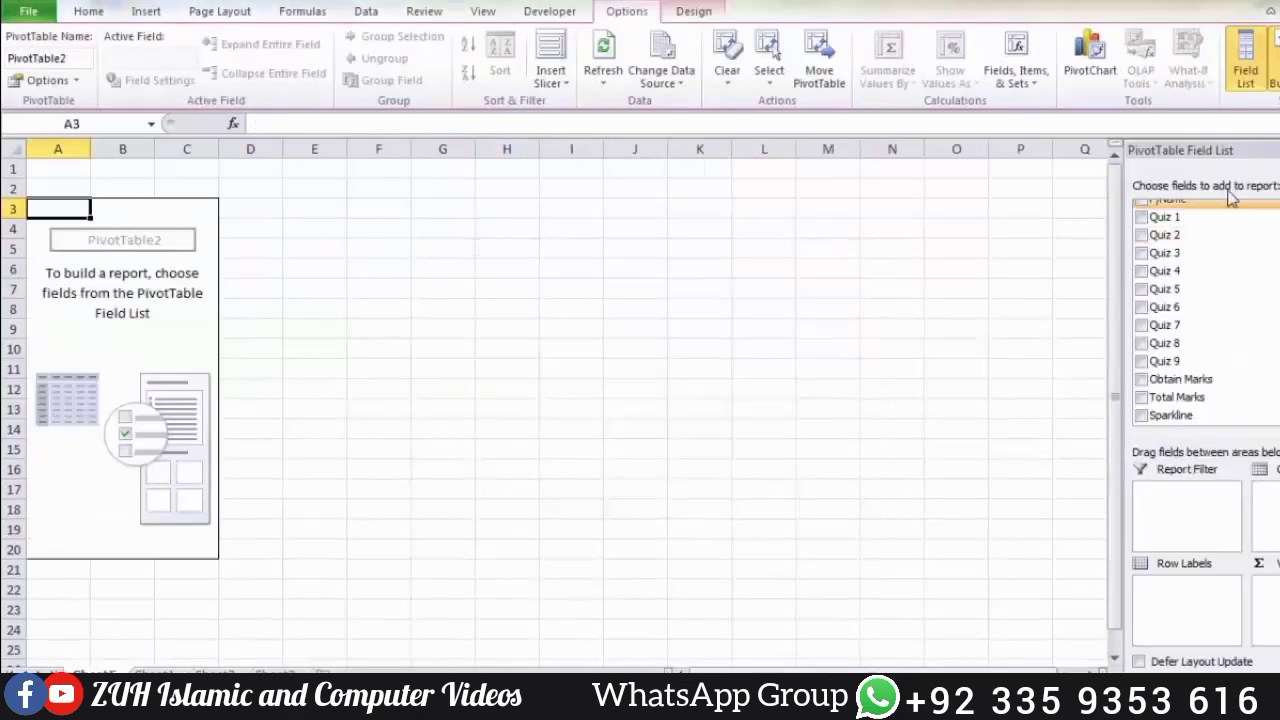
Add the Name, F/Name, Quiz 1 to Quiz 9, Obtain Marks and Total Marks fields to the PivotTable report
scroll(1149, 214, up, 1)
click(1141, 207)
click(1142, 226)
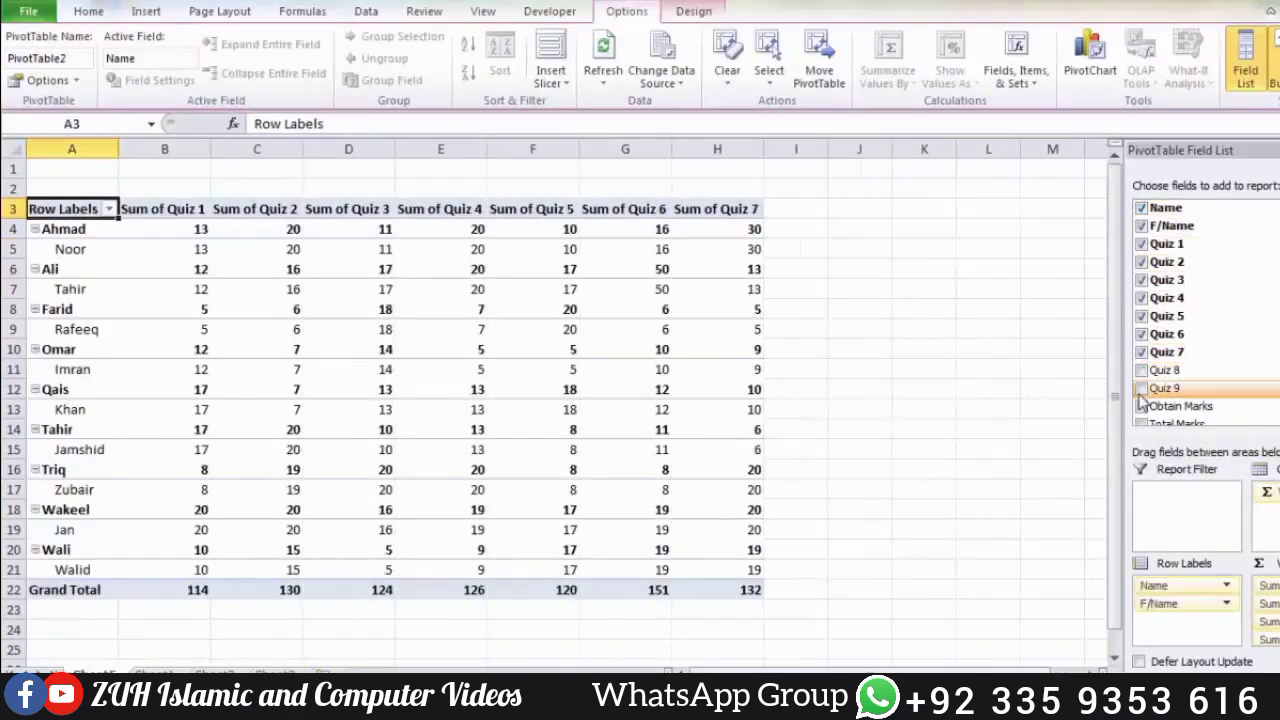
click(475, 329)
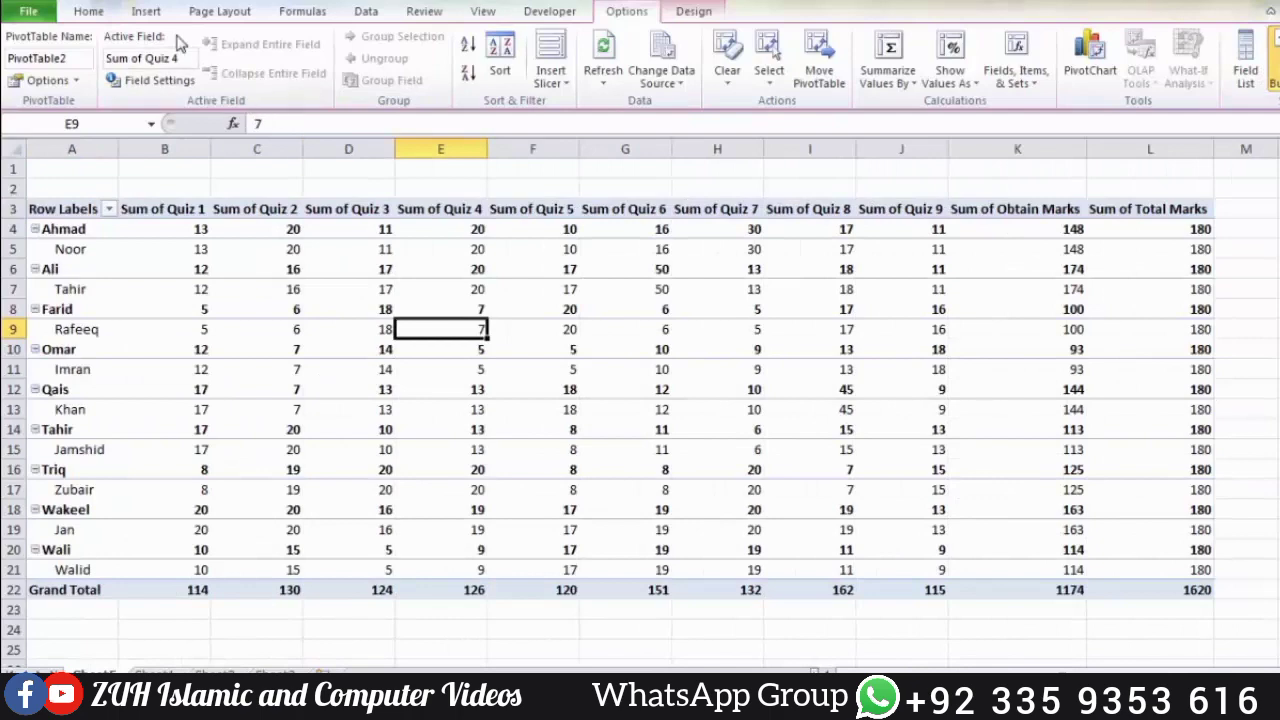
Insert slicers for the Name and Obtain Marks fields, and place the Obtain Marks slicer beside the Name slicer
click(155, 14)
click(838, 60)
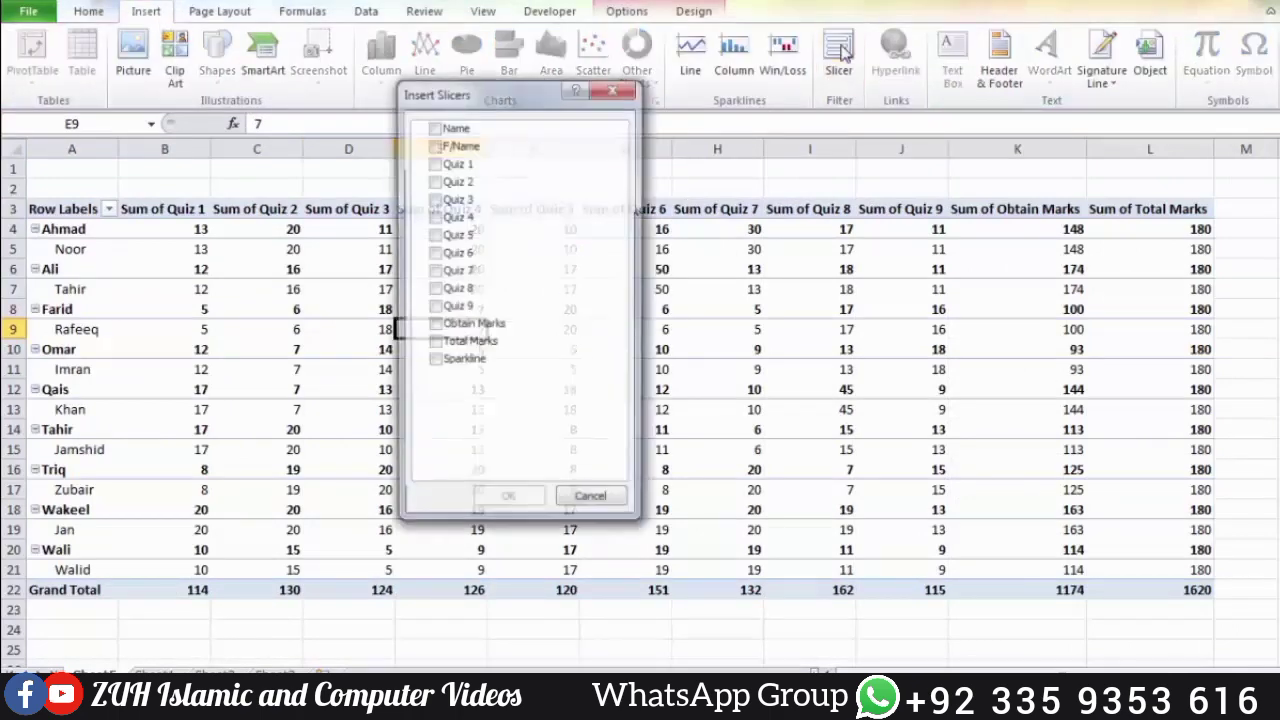
click(436, 130)
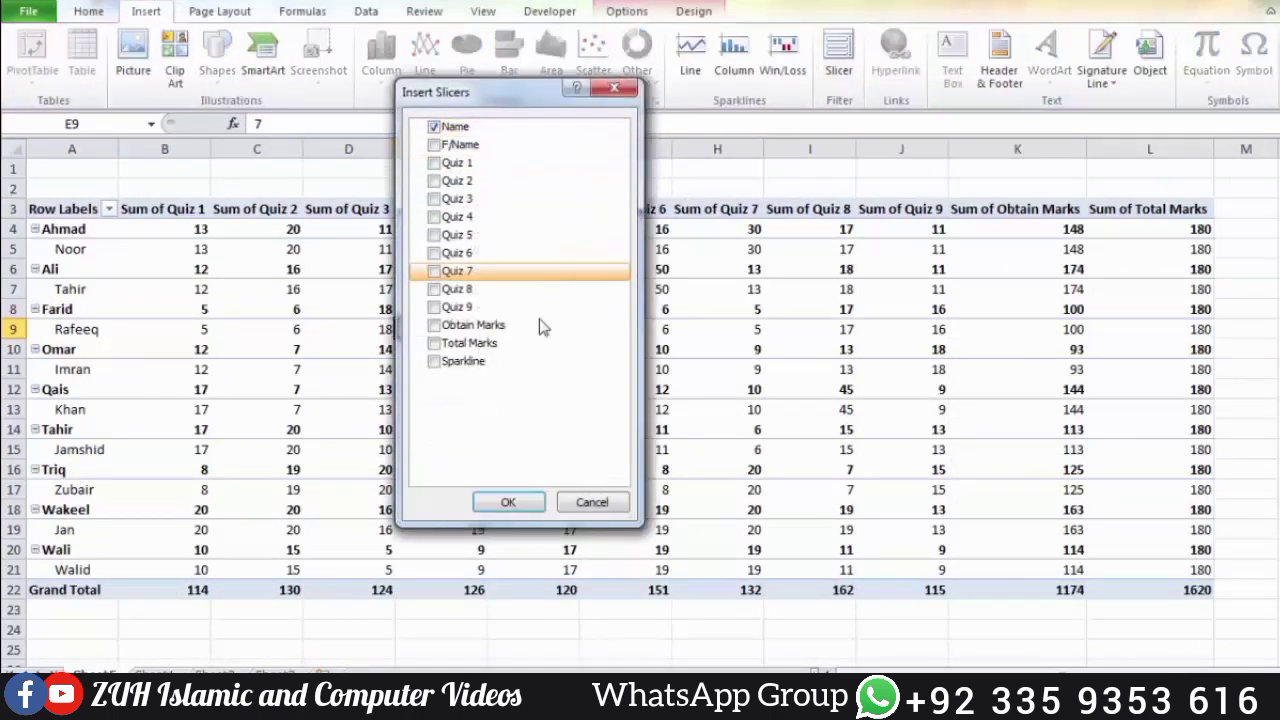
click(435, 326)
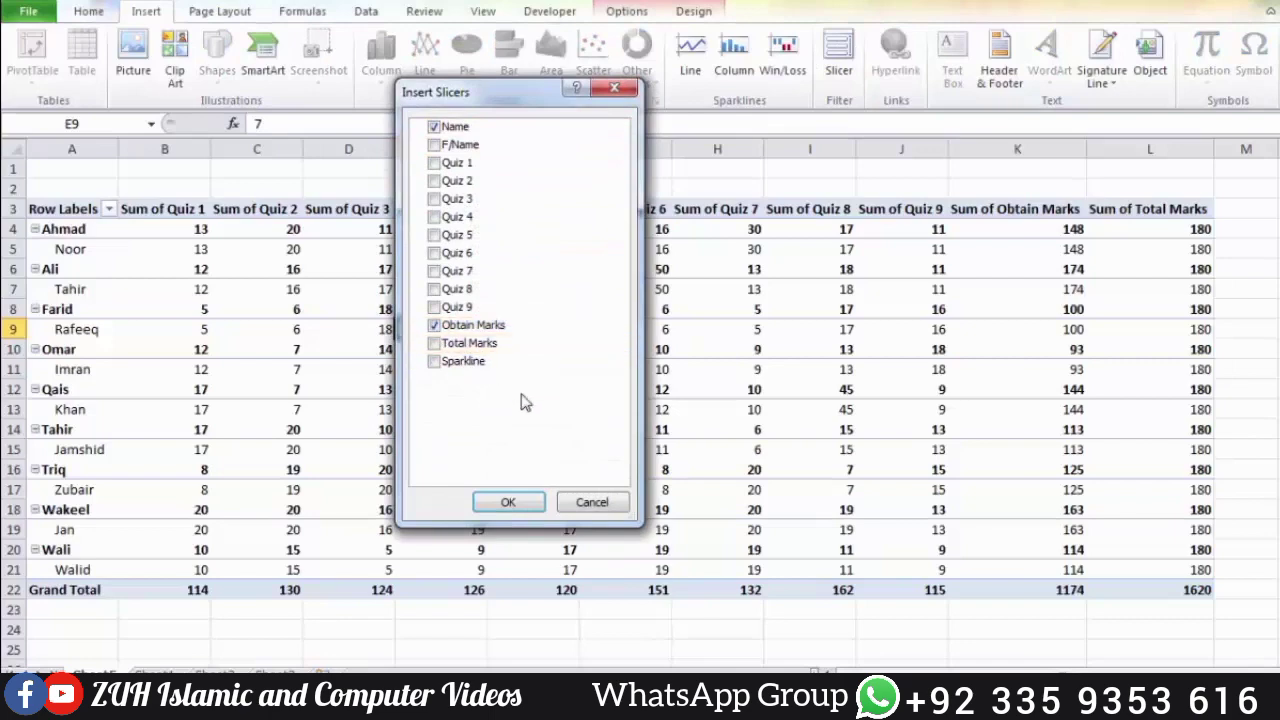
click(508, 502)
drag(712, 318, 967, 245)
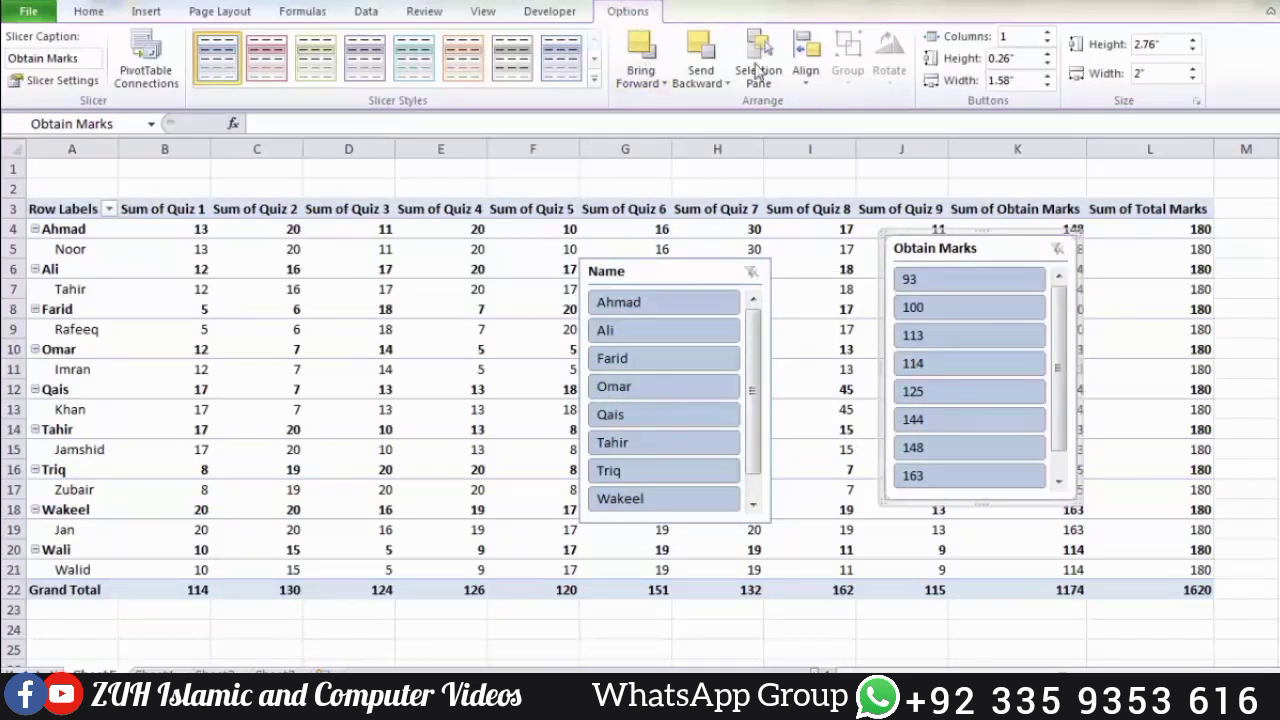
Arrange the buttons of both the Name and Obtain Marks slicers in 2 columns
click(721, 273)
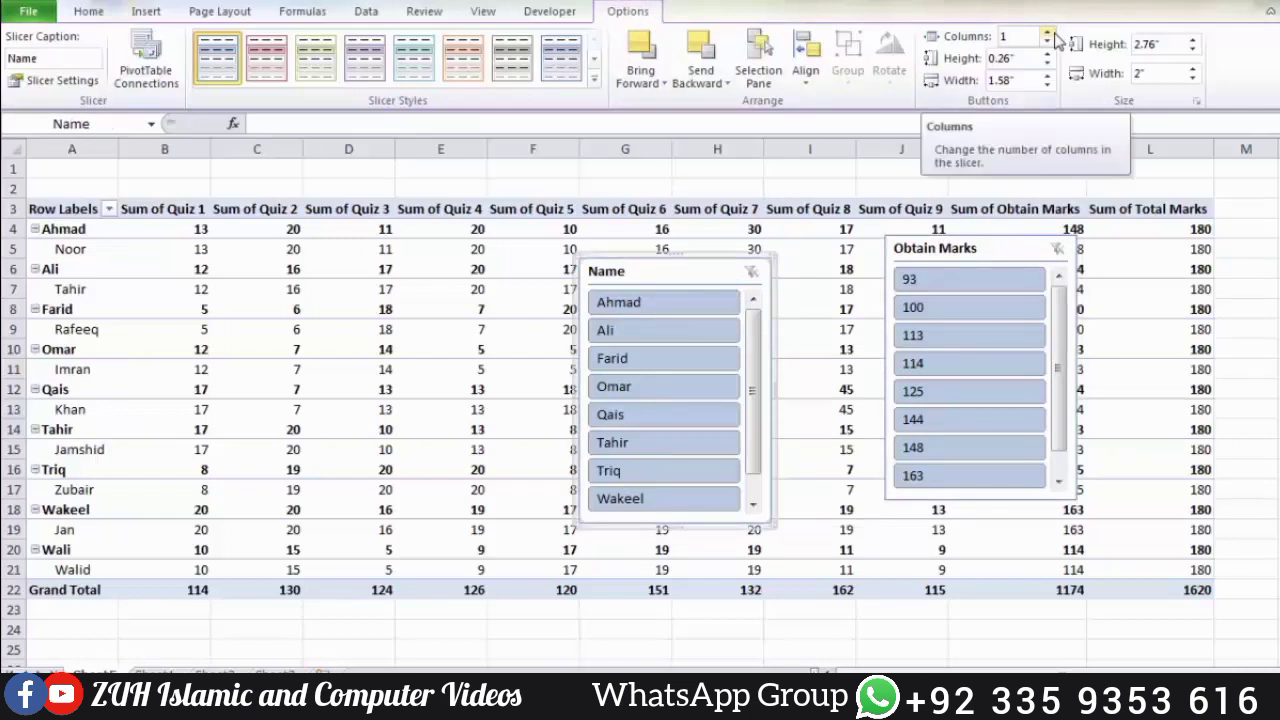
click(1047, 32)
click(943, 249)
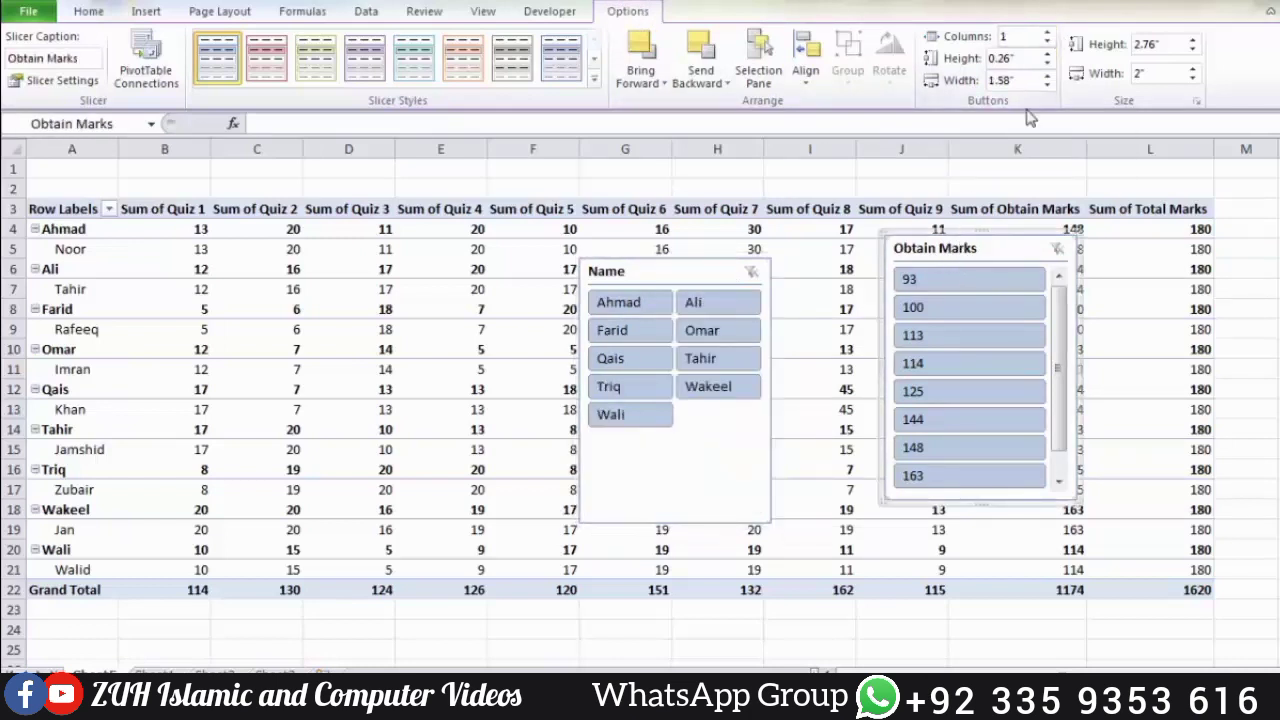
click(1047, 32)
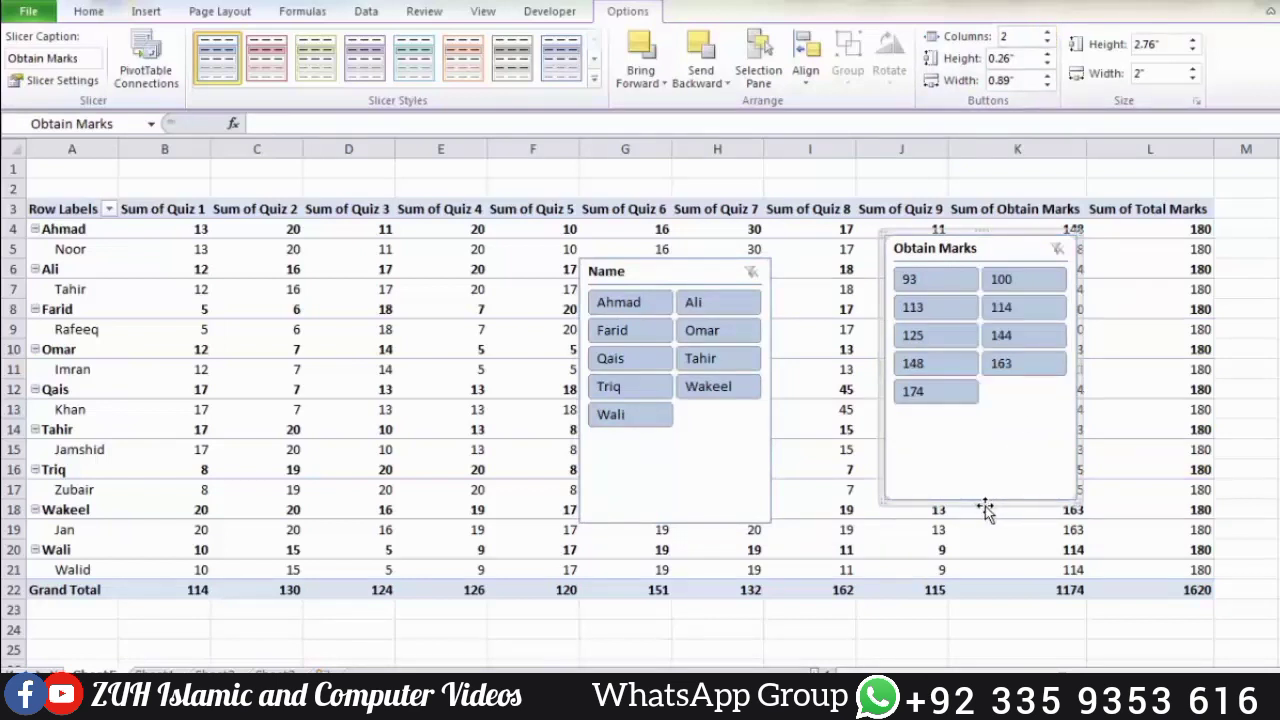
Shorten the Obtain Marks slicer to about 1.85" high and the Name slicer to about 1.94" high
drag(1075, 499, 1068, 411)
click(766, 517)
drag(766, 517, 770, 444)
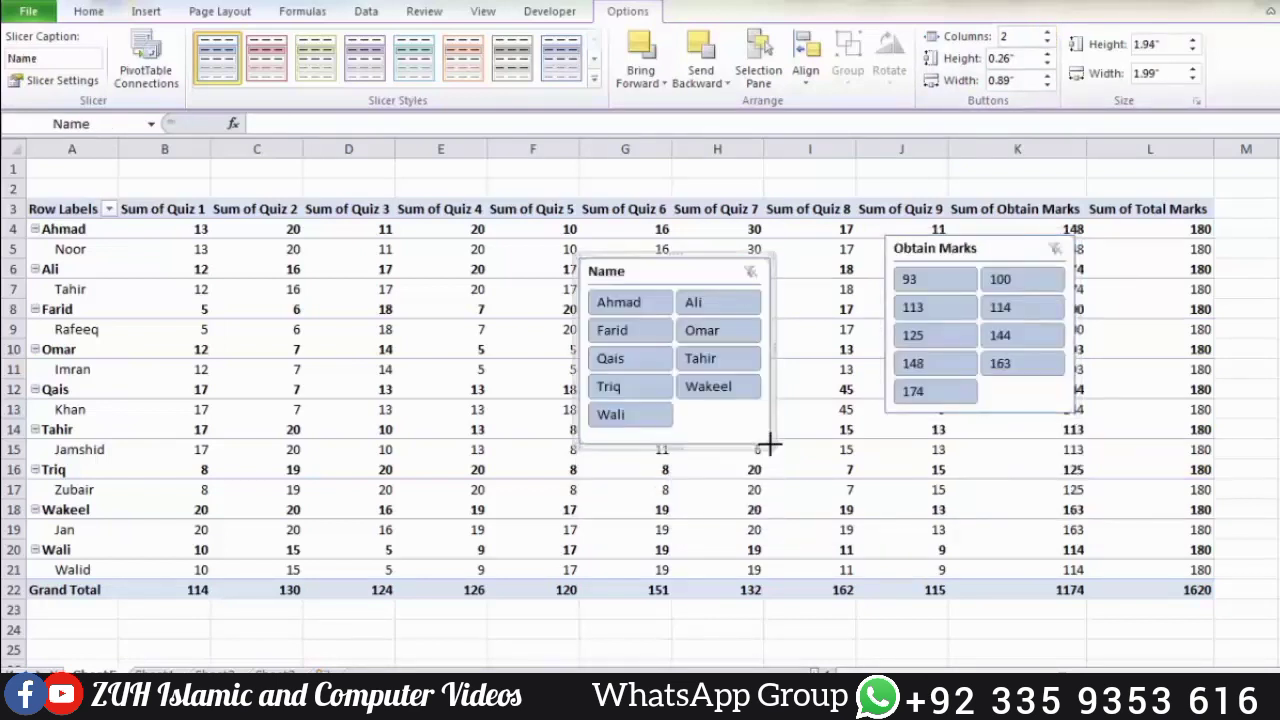
Filter the PivotTable by the first student in the Name slicer, try marks 100 and 113, and clear the Name filter
click(646, 307)
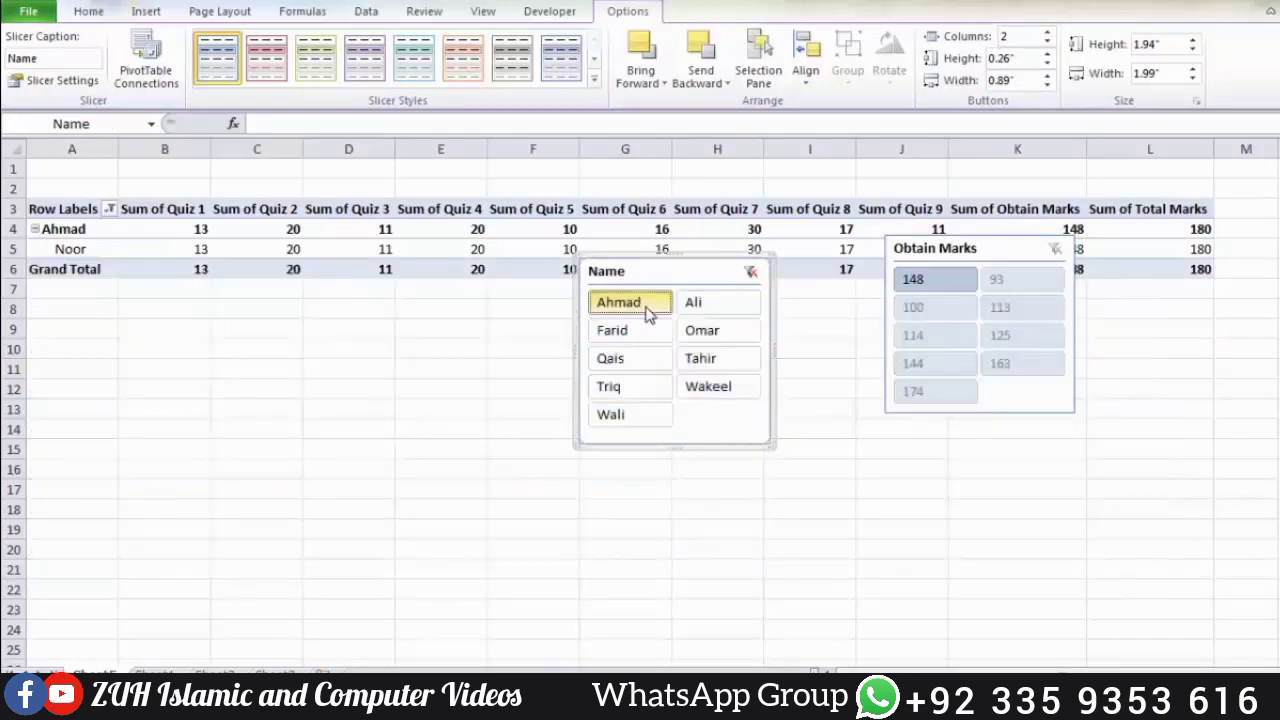
click(940, 308)
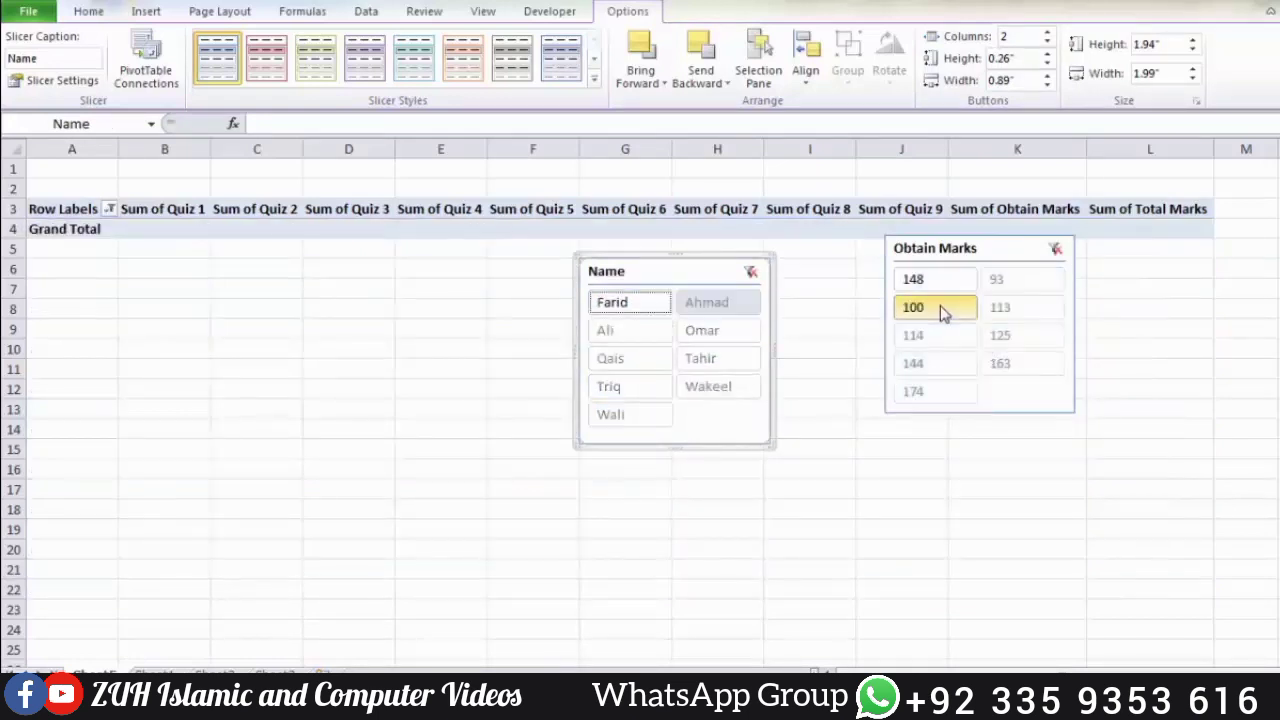
click(1005, 310)
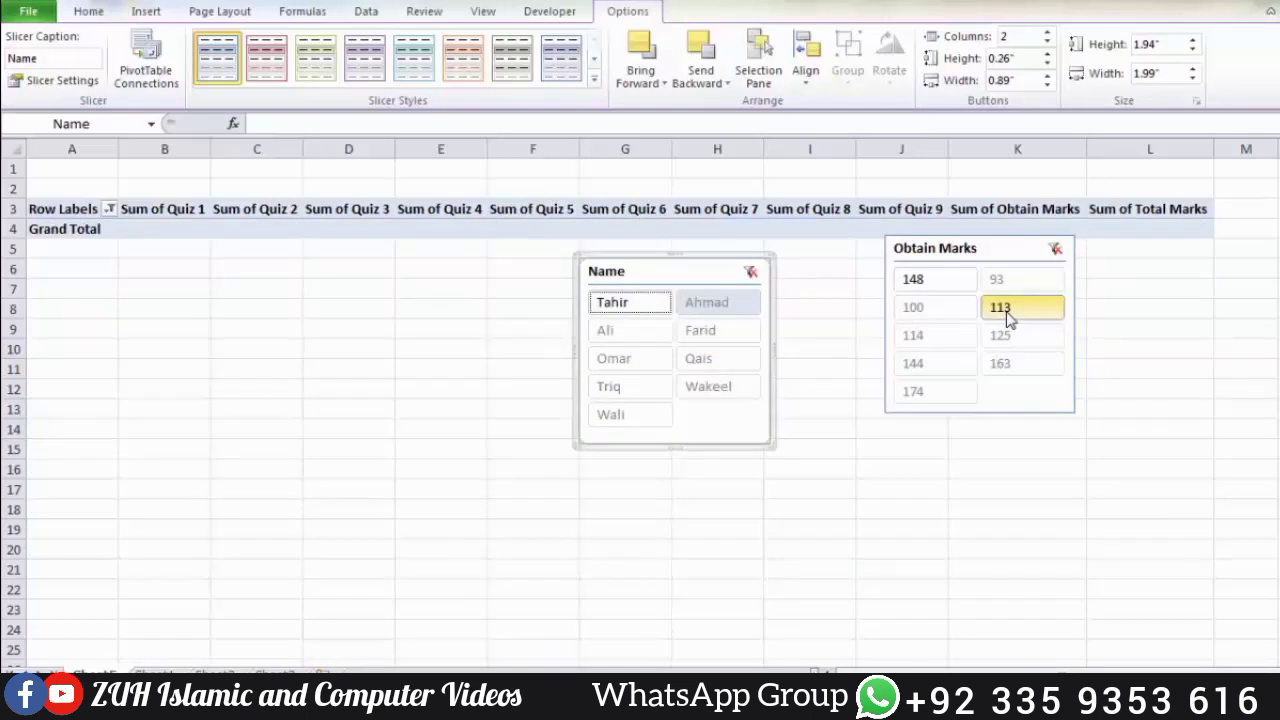
click(751, 271)
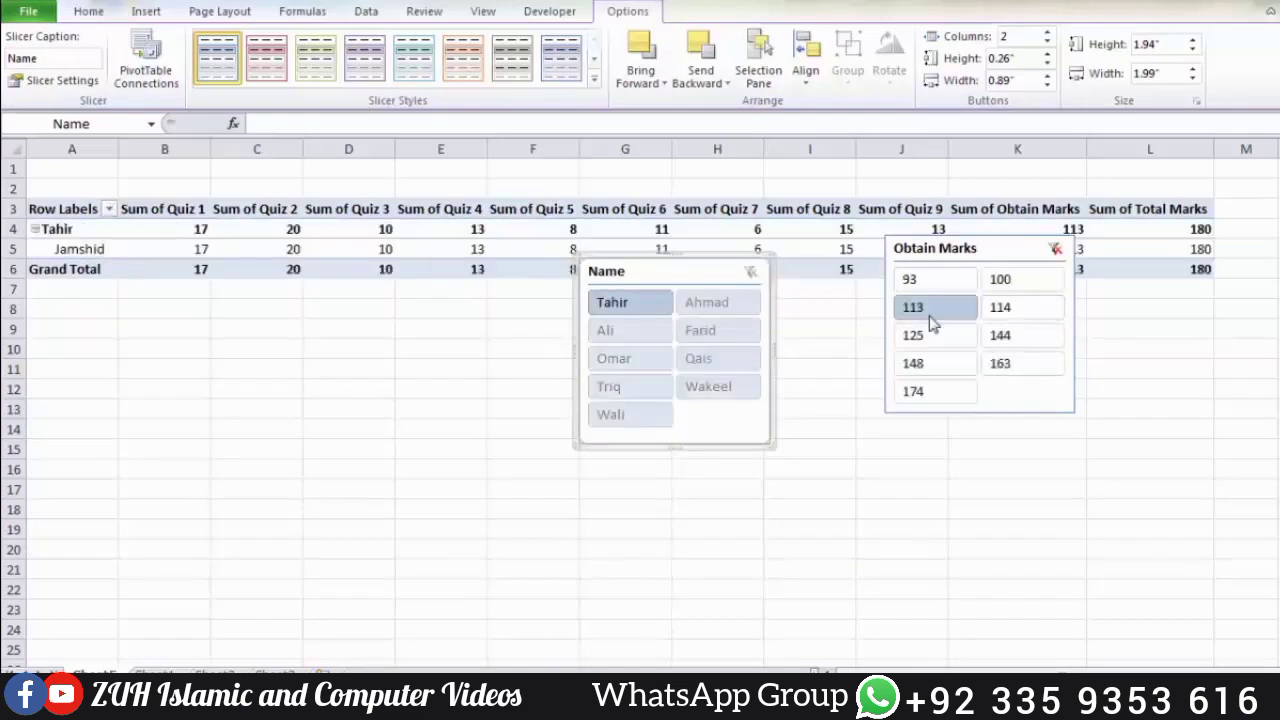
Filter the PivotTable through the Obtain Marks slicer by 114, 144, 163, 148, 174, 125 and 113, one after another
click(1025, 296)
click(1025, 324)
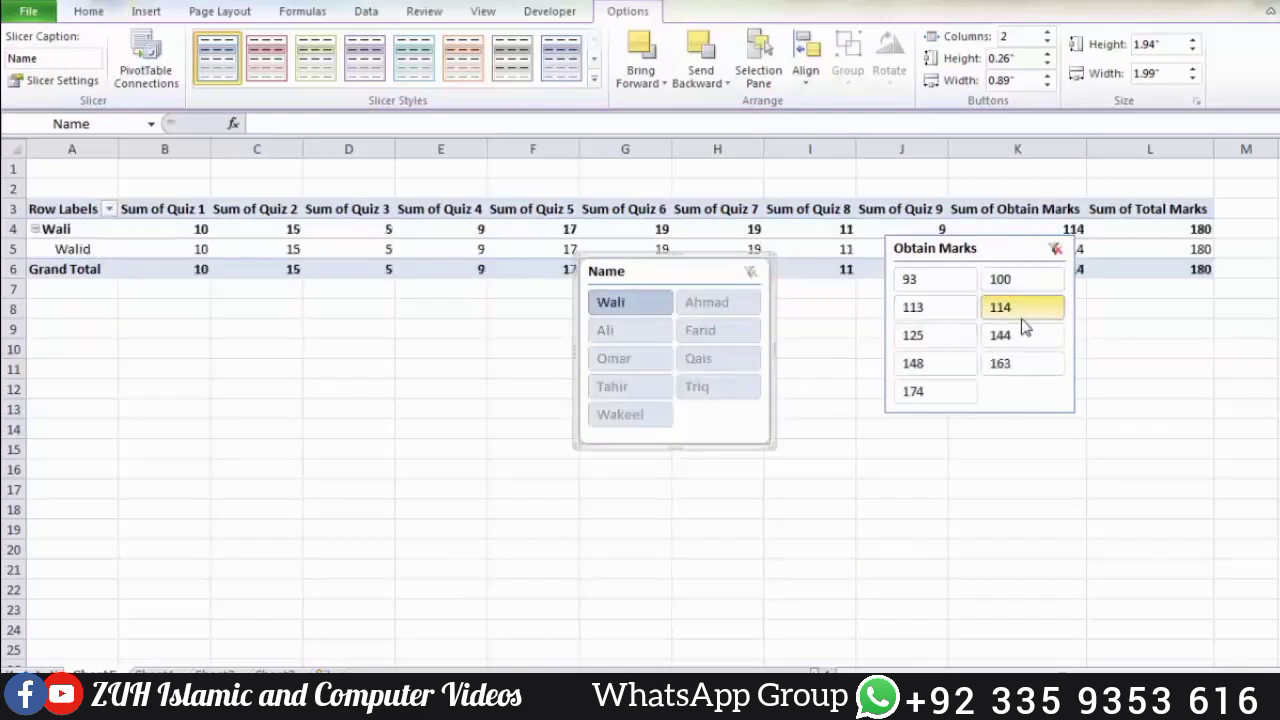
click(1023, 336)
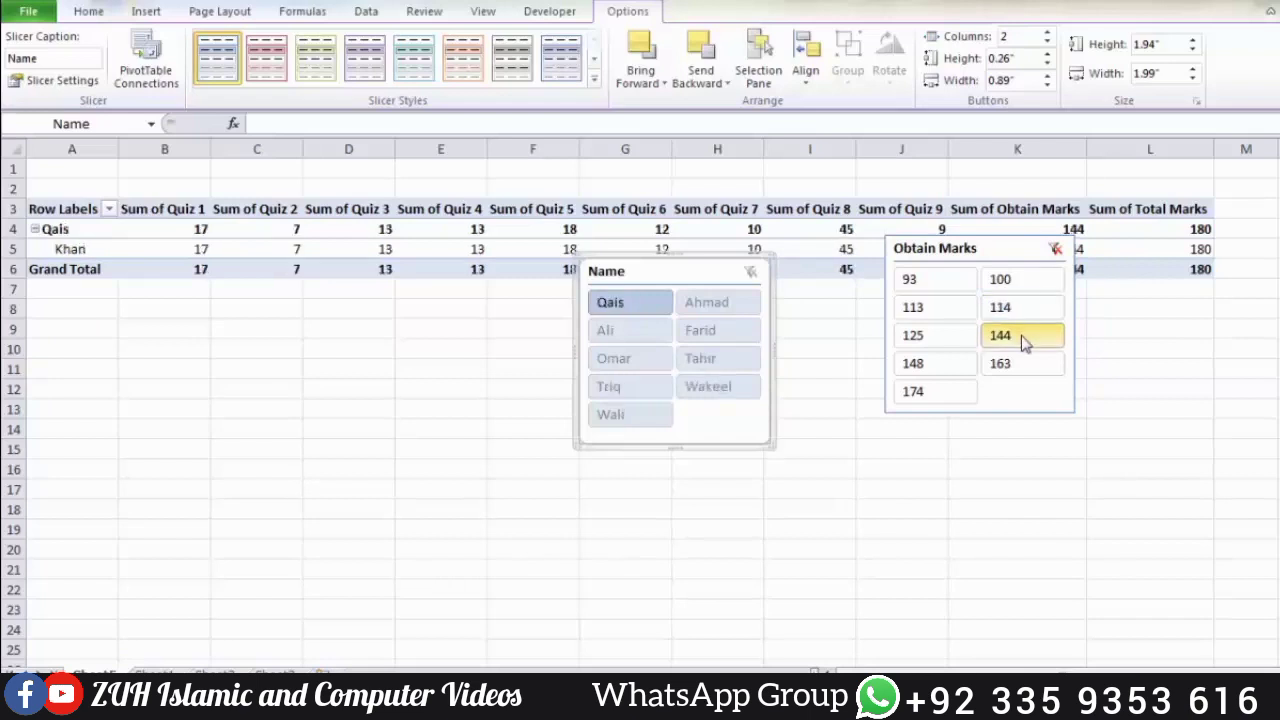
click(1015, 360)
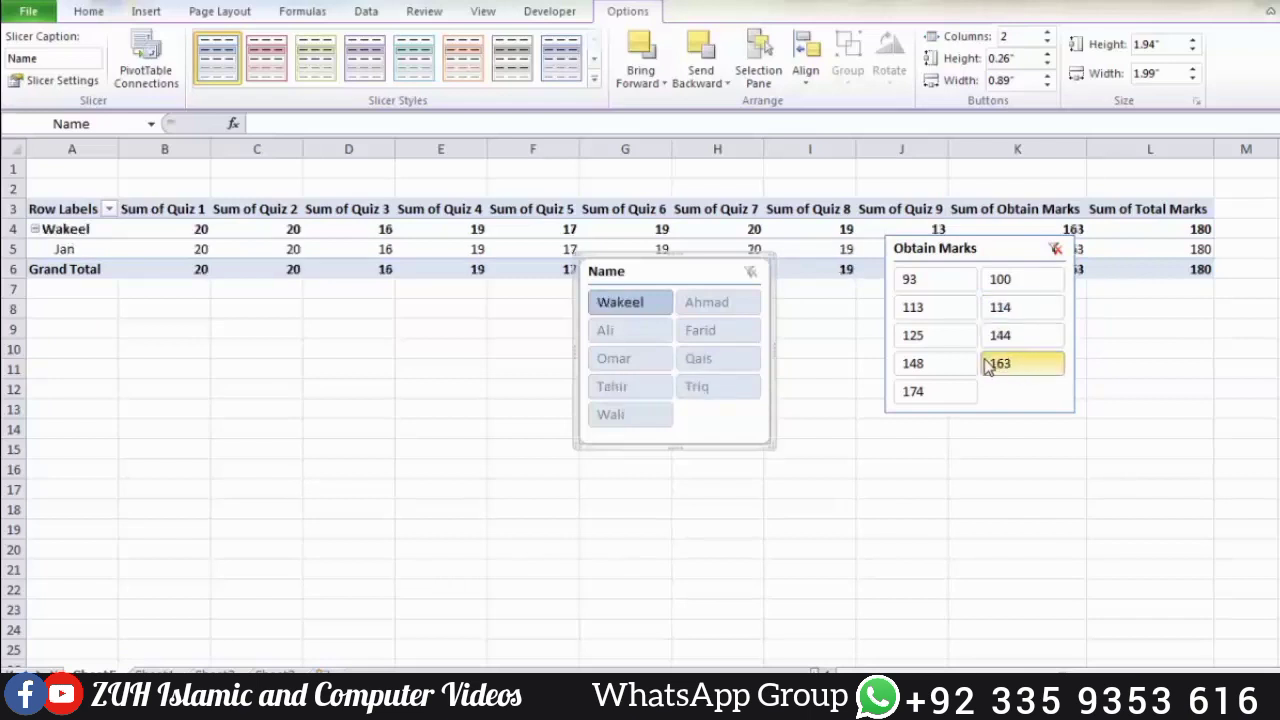
click(949, 370)
click(949, 390)
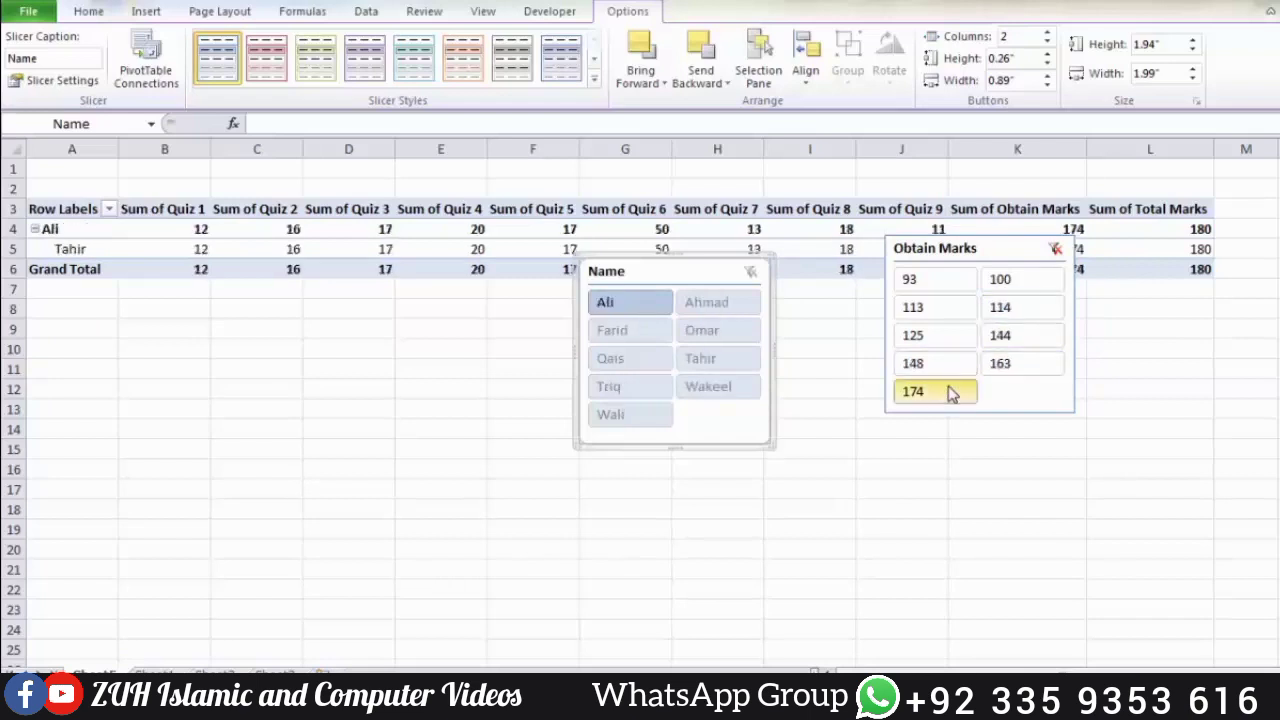
click(940, 333)
click(935, 308)
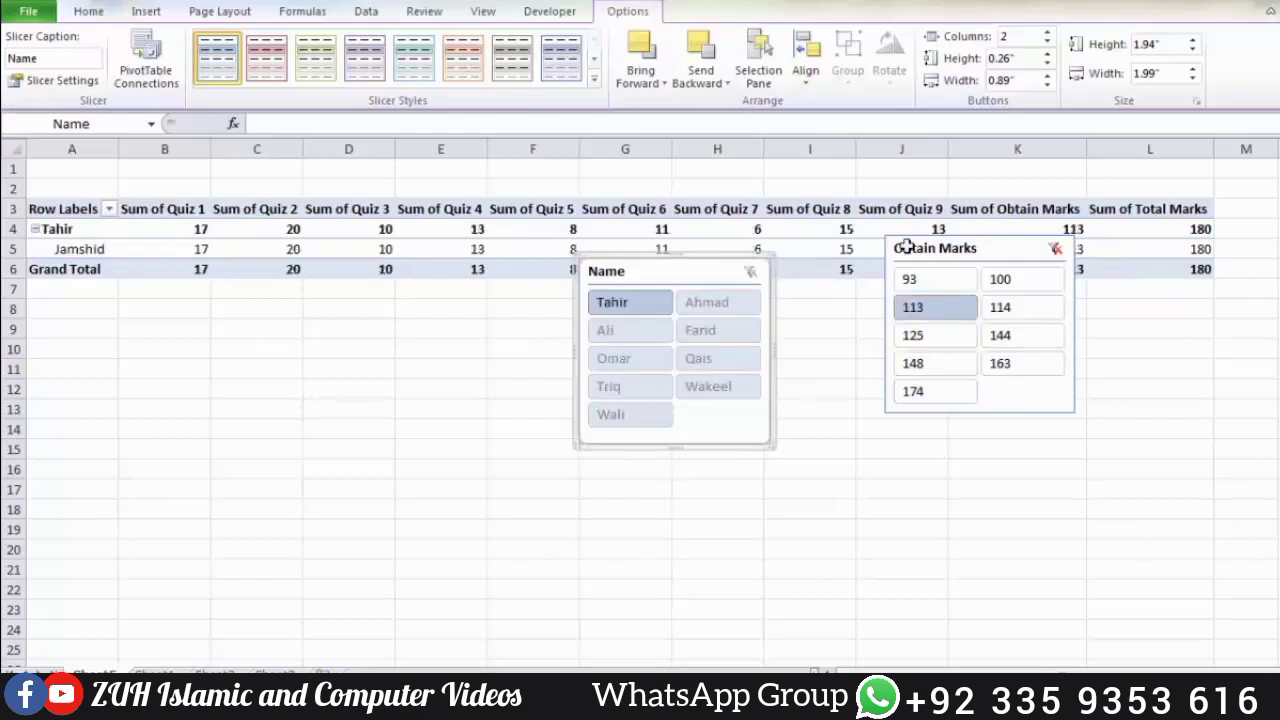
Clear the Obtain Marks slicer's filter and delete that slicer
click(1056, 250)
click(1022, 238)
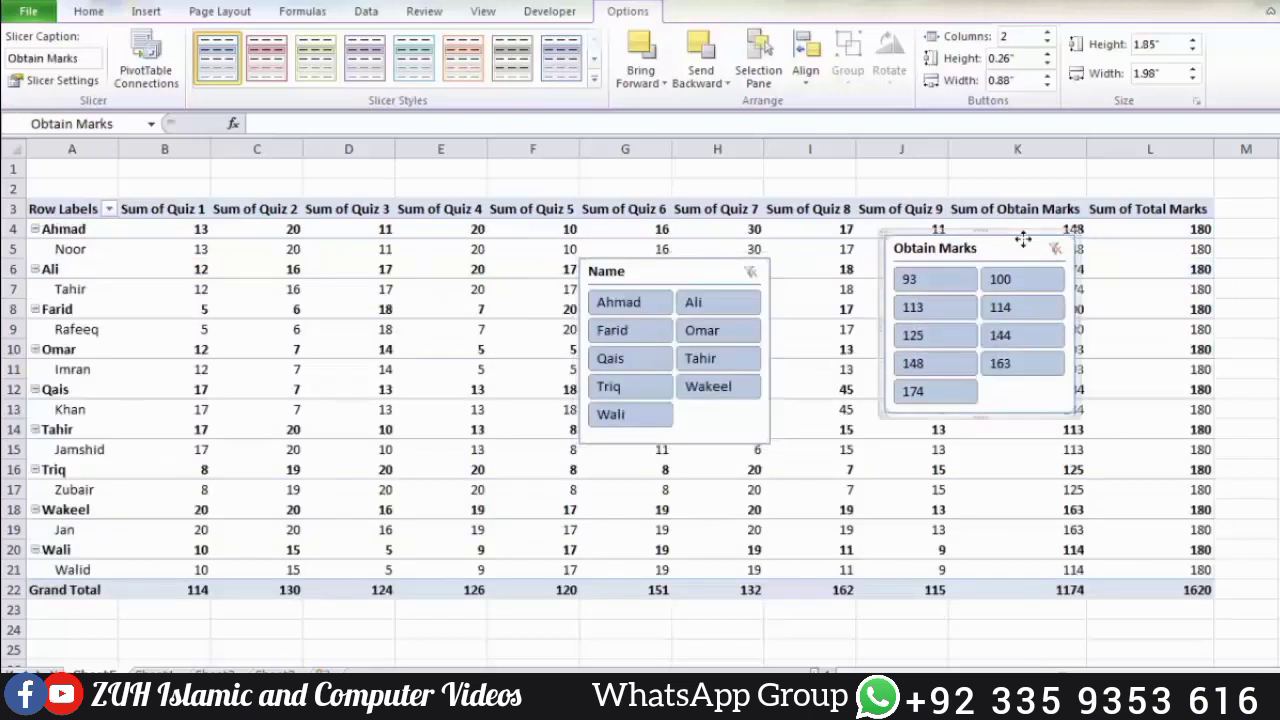
key(Delete)
Review the Name slicer's settings, accept them, and give the slicer the light orange style
click(694, 272)
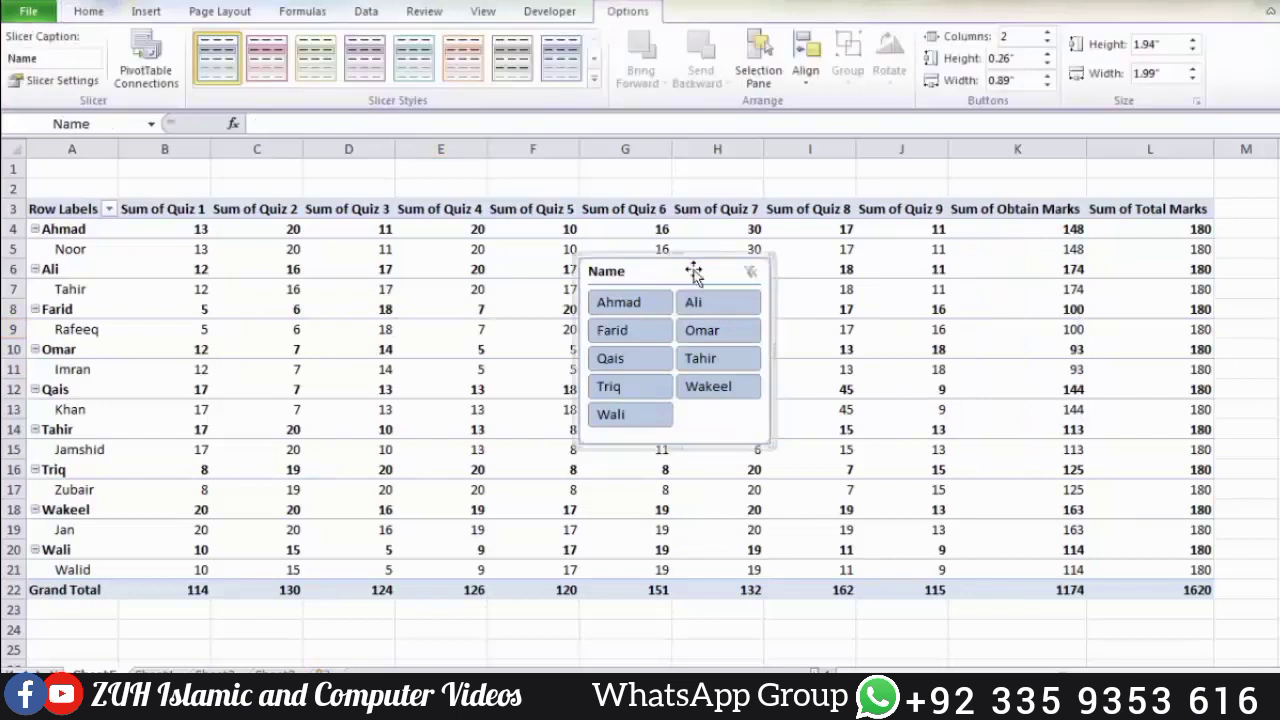
click(60, 80)
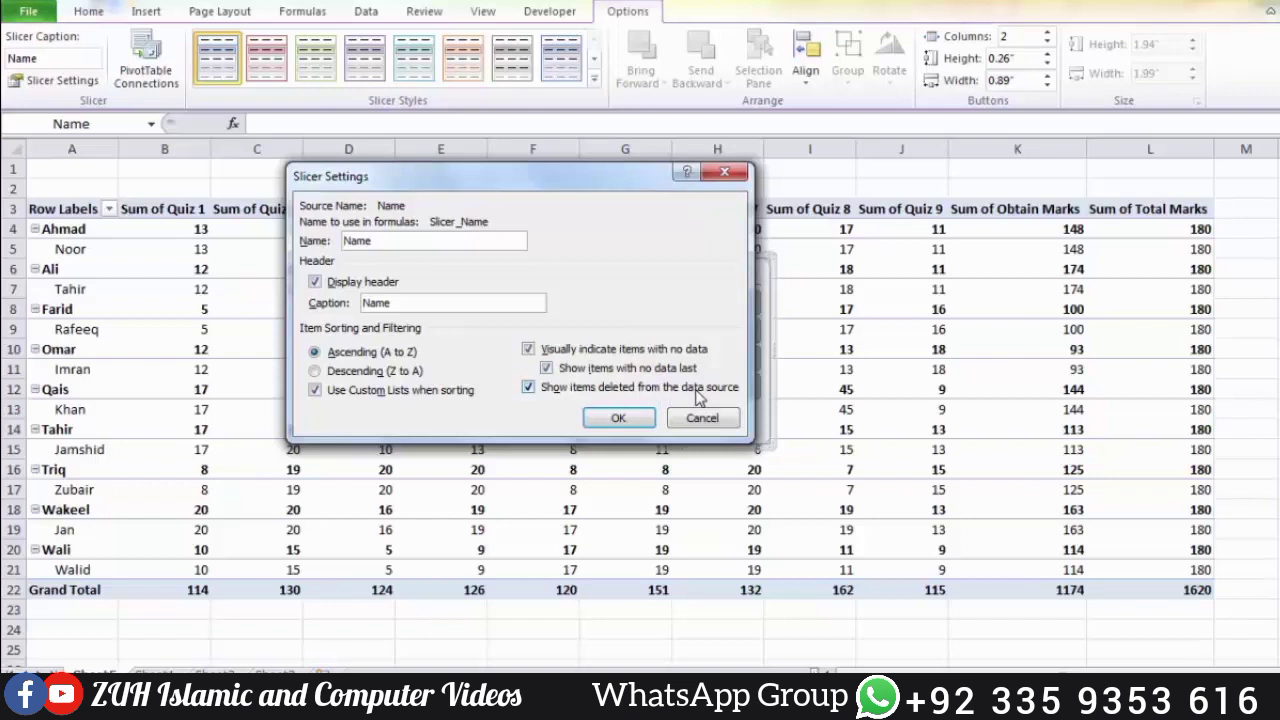
click(619, 419)
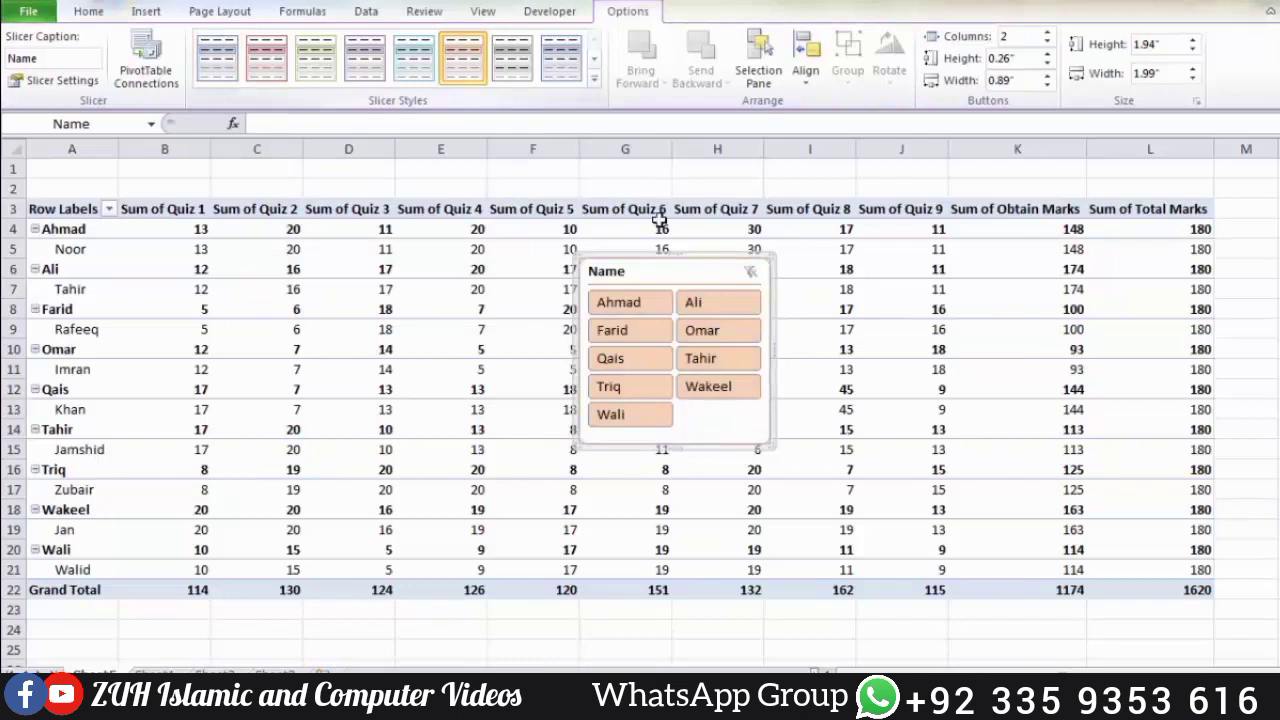
Shift the Name slicer slightly upward and delete it from the PivotTable sheet
drag(694, 266, 703, 247)
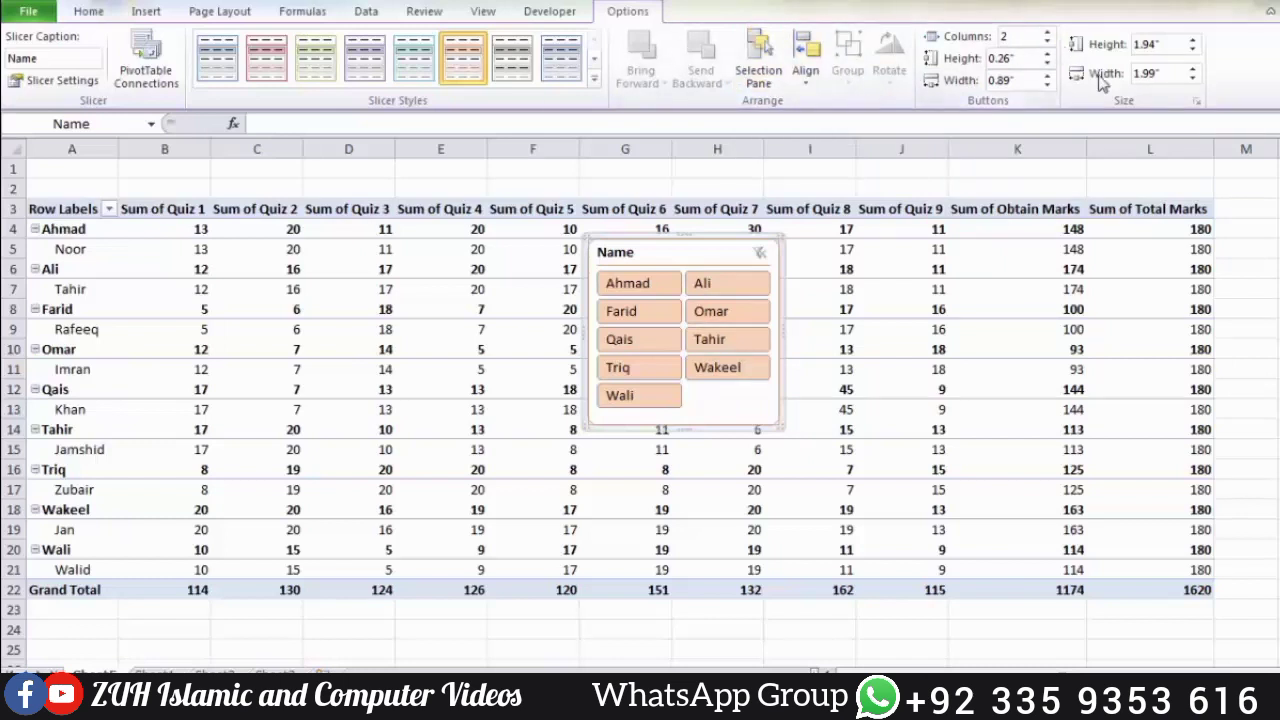
key(Delete)
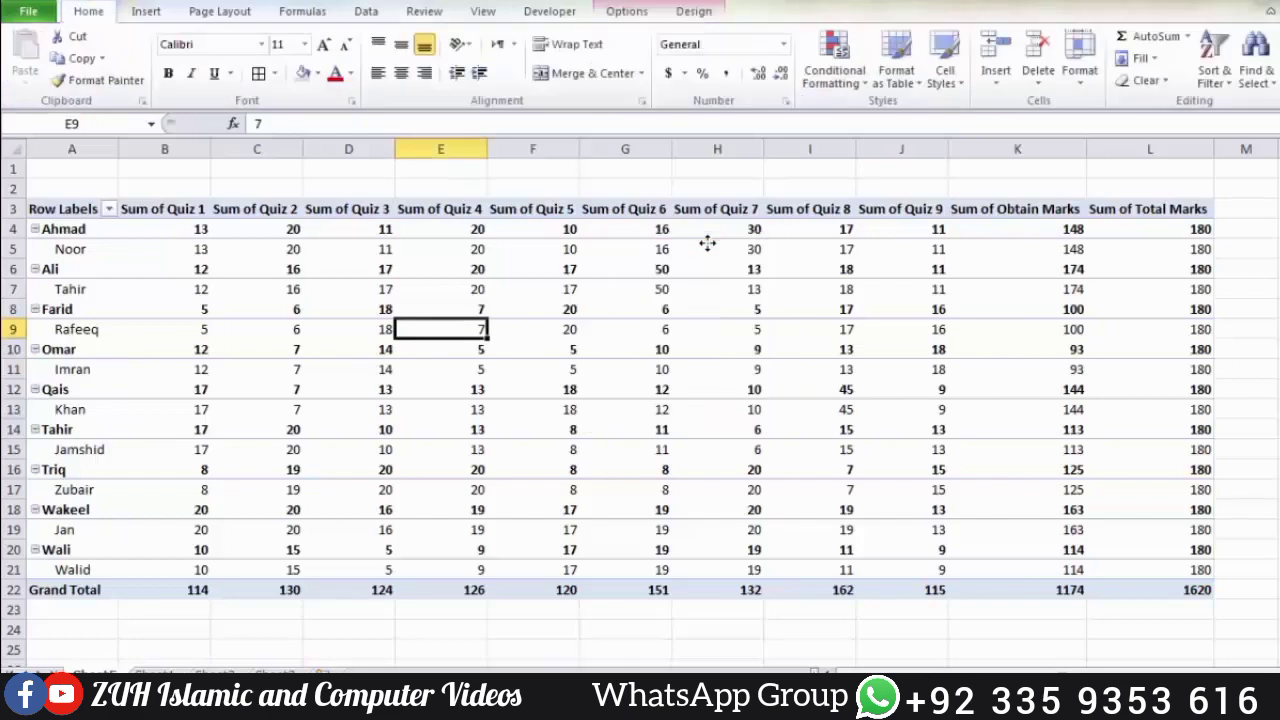
Switch to Sheet1 with the quiz marks table and enter "My File" in cell Q6
click(155, 673)
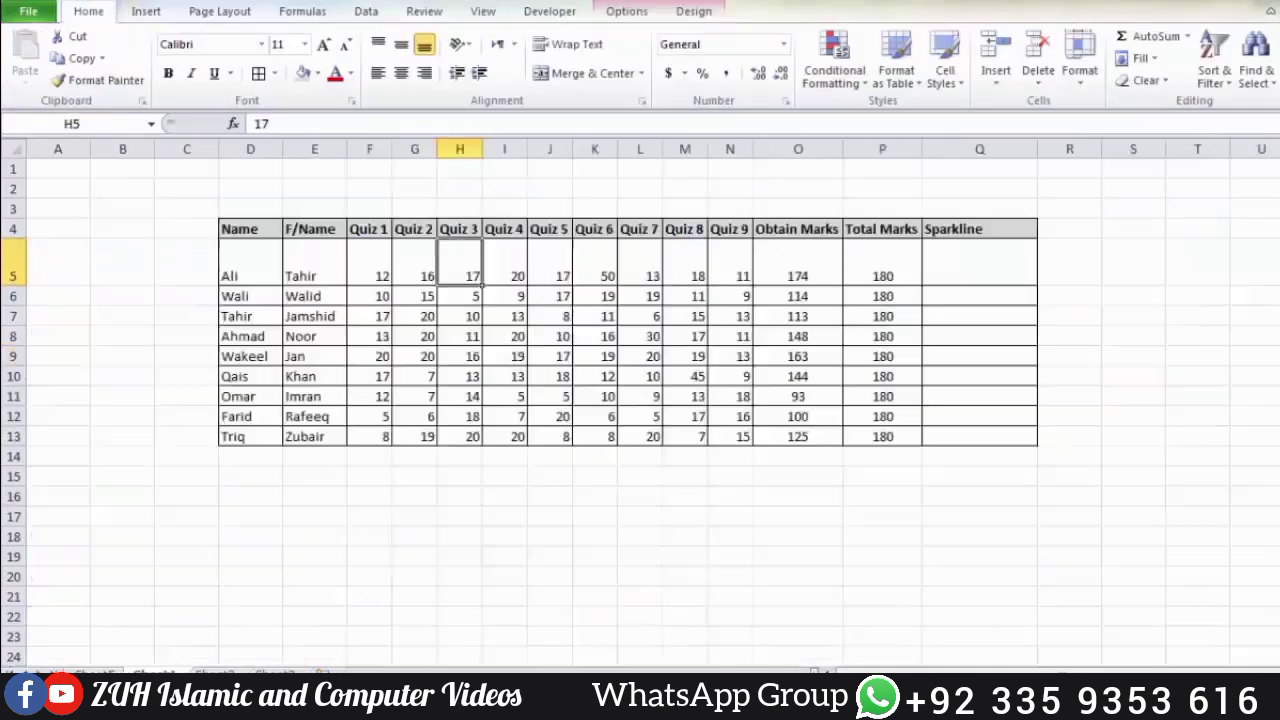
click(471, 299)
click(150, 12)
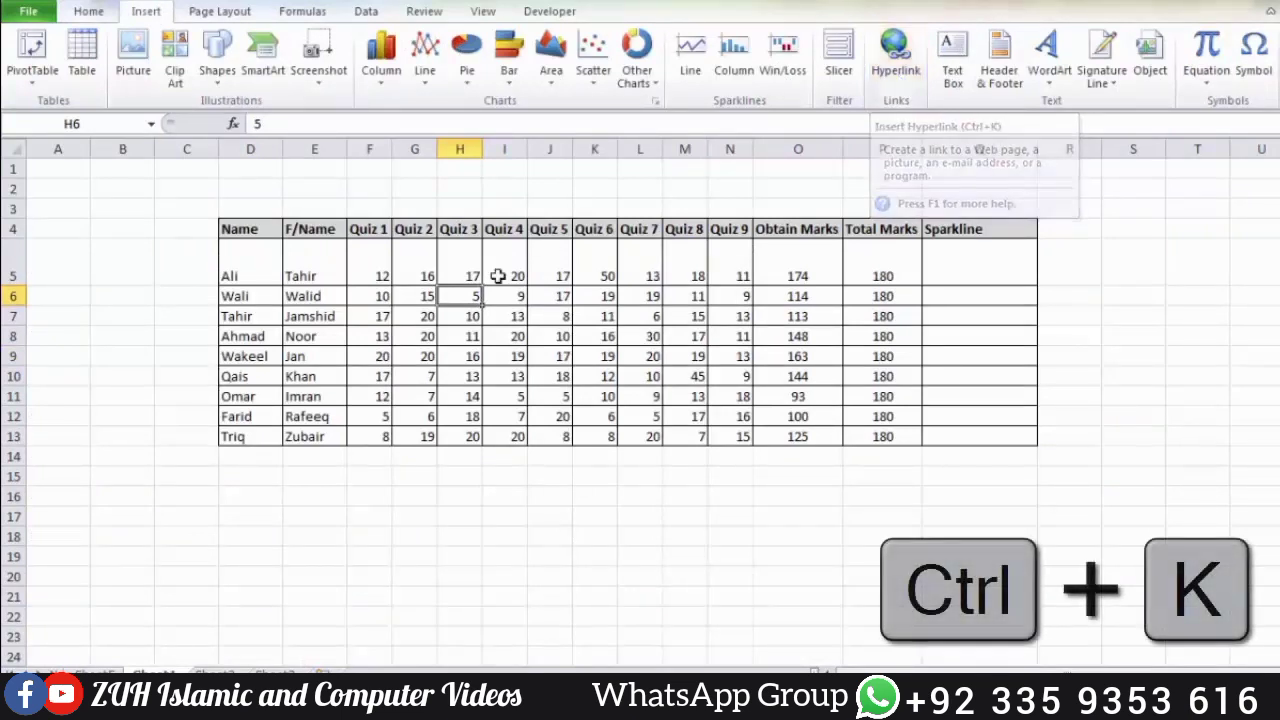
click(945, 294)
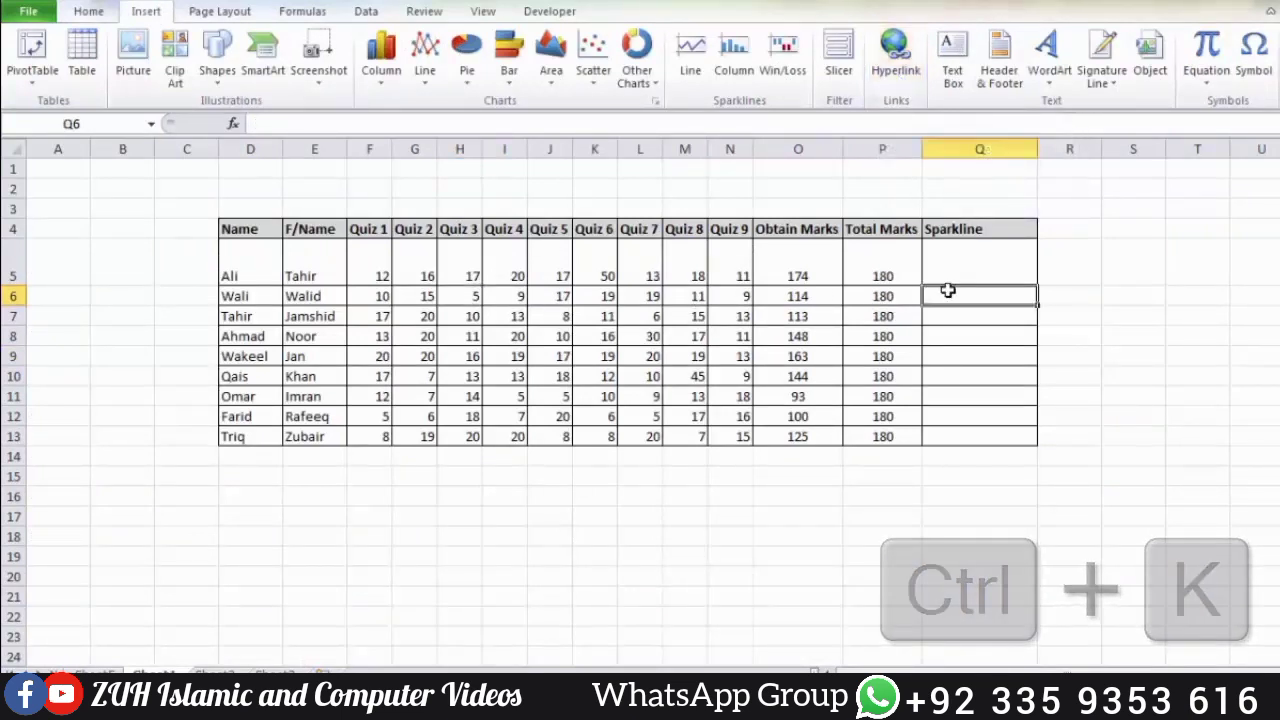
text(My F)
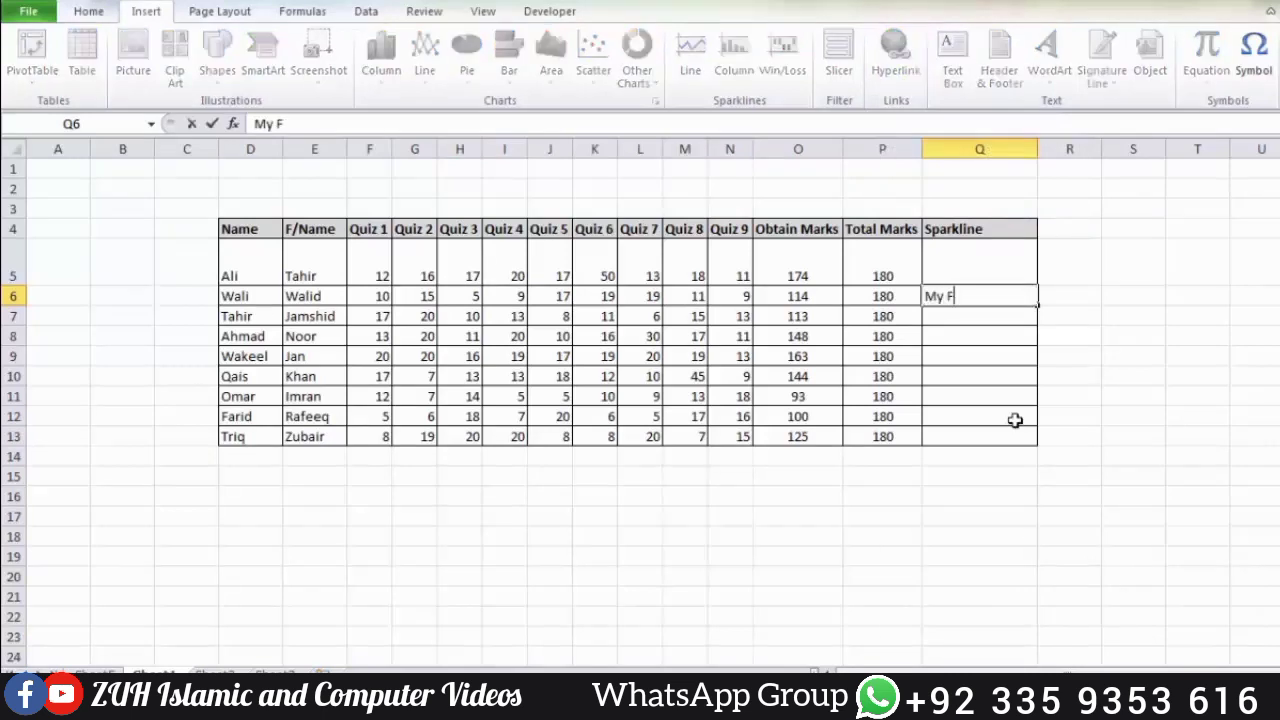
text(ile)
key(Return)
key(Return)
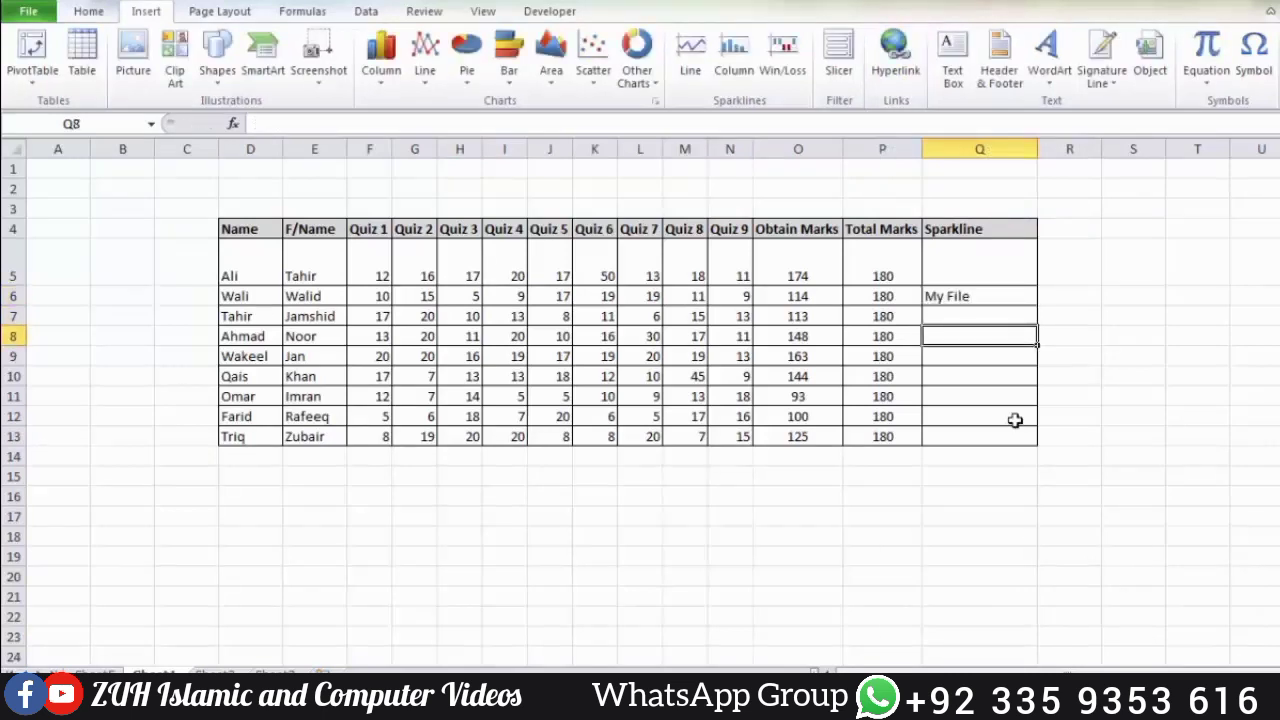
Hyperlink the My File cell Q6 to example of INDEX.pdf in D:\All Files\All PDF\MS Office PDF Use After
click(969, 296)
click(894, 52)
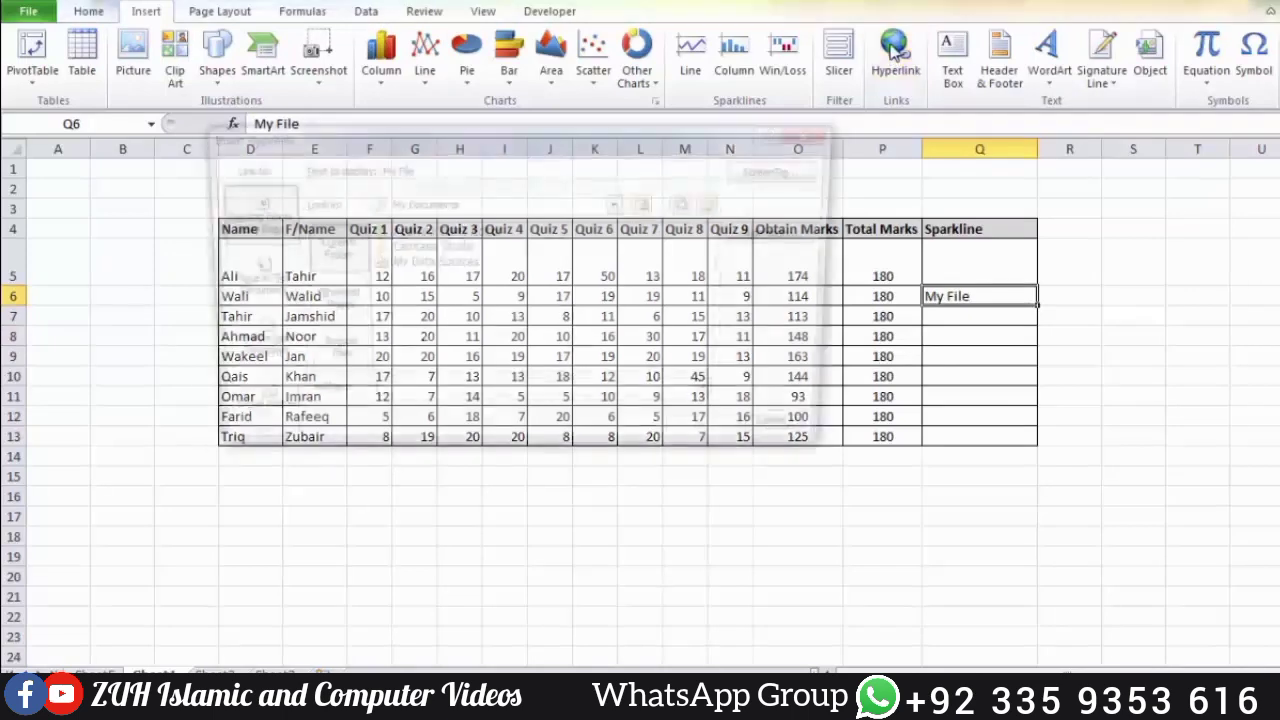
click(620, 205)
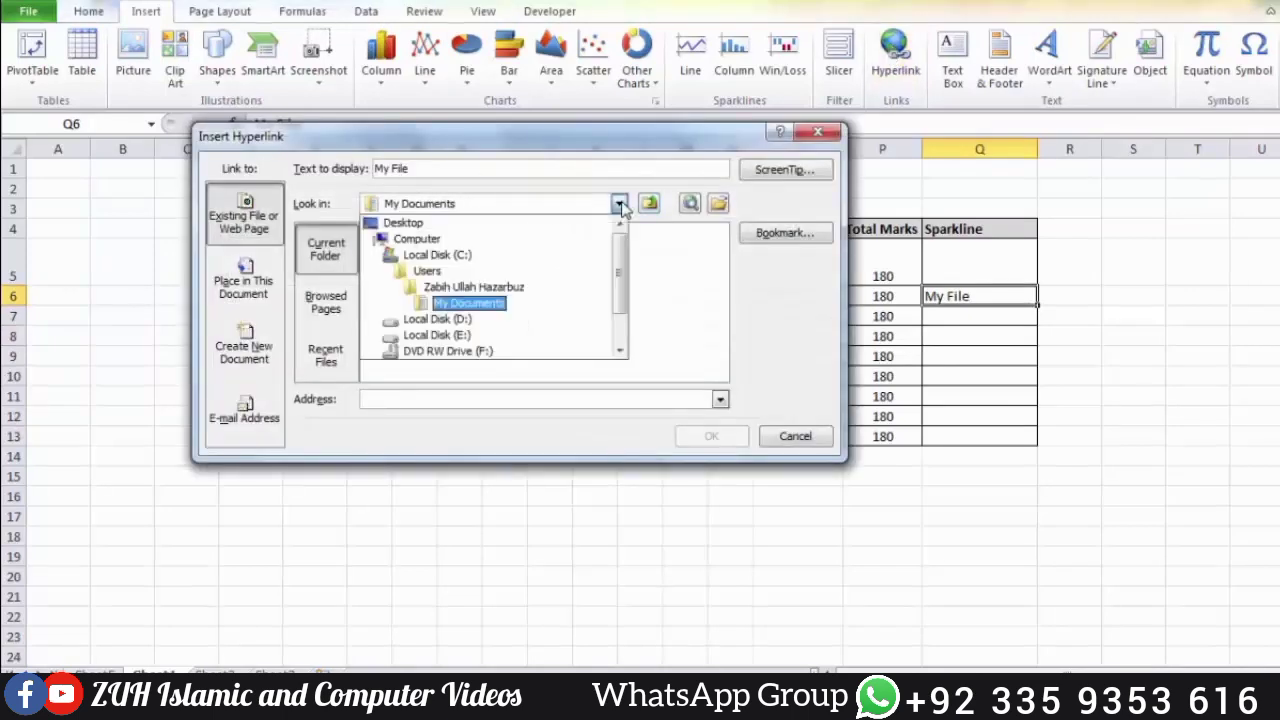
click(620, 239)
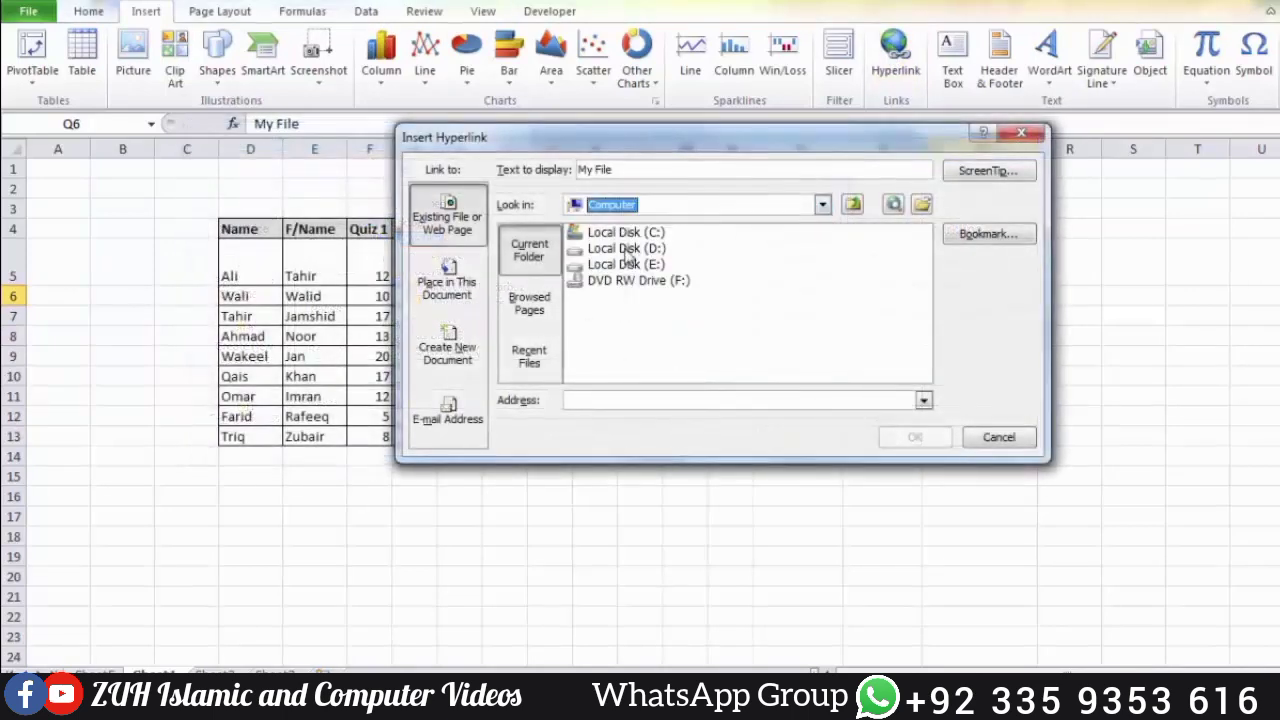
double_click(626, 250)
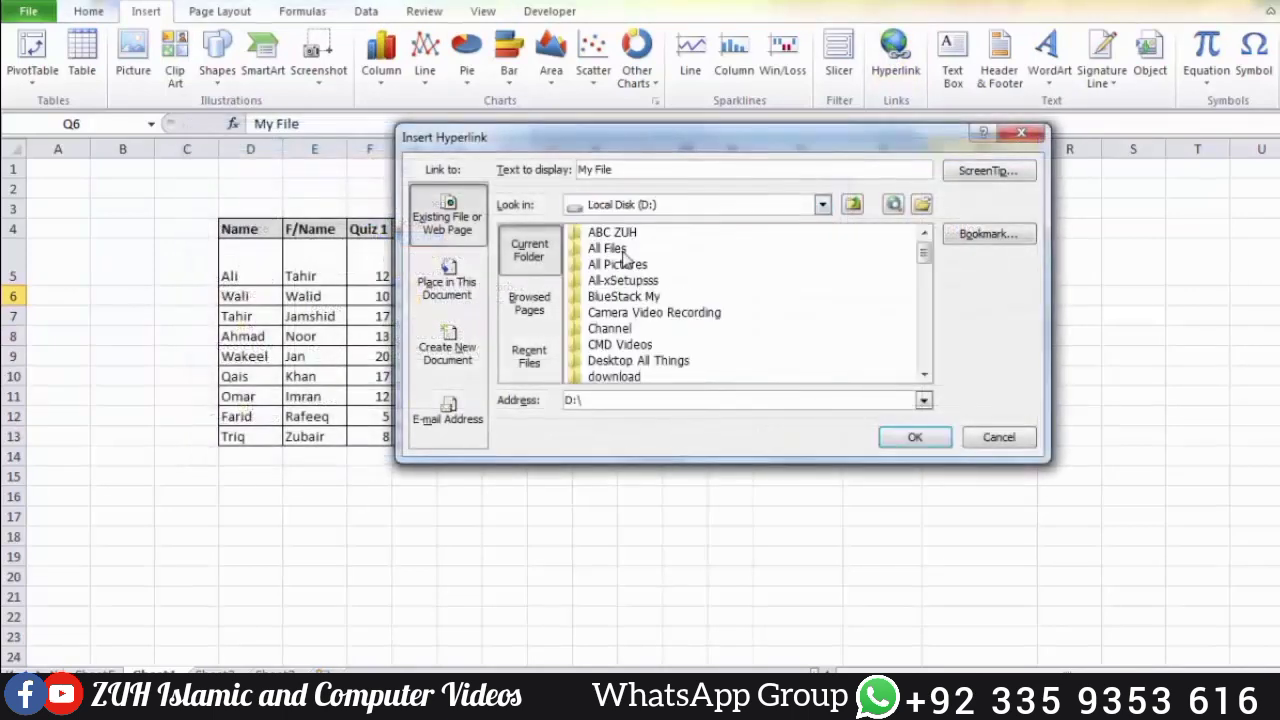
double_click(626, 250)
click(668, 314)
scroll(668, 320, down, 3)
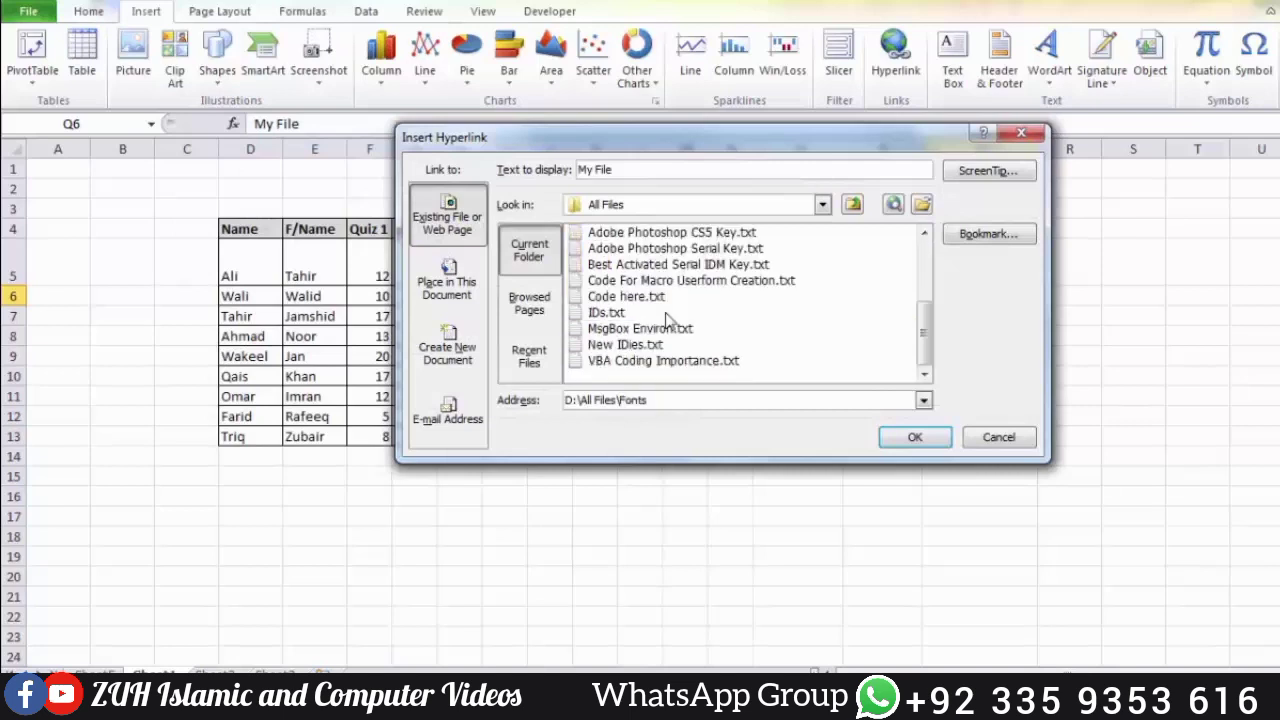
scroll(663, 330, up, 3)
double_click(618, 265)
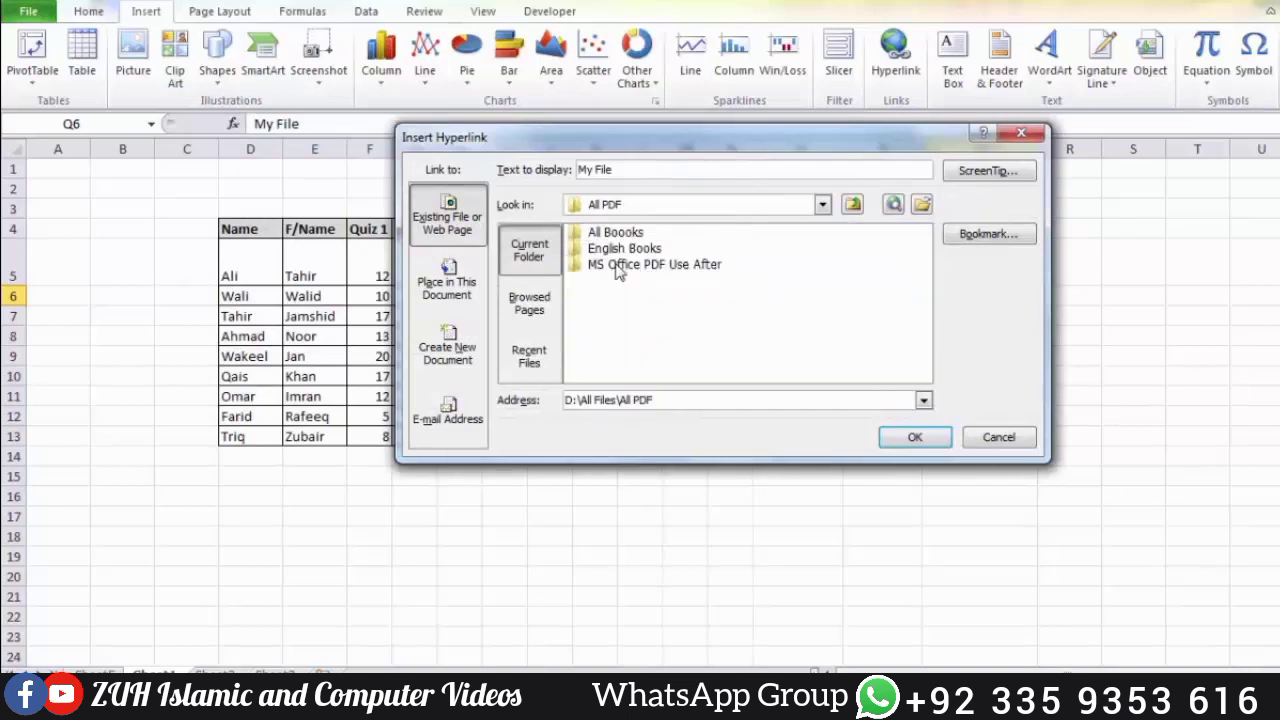
double_click(618, 266)
click(618, 266)
click(920, 438)
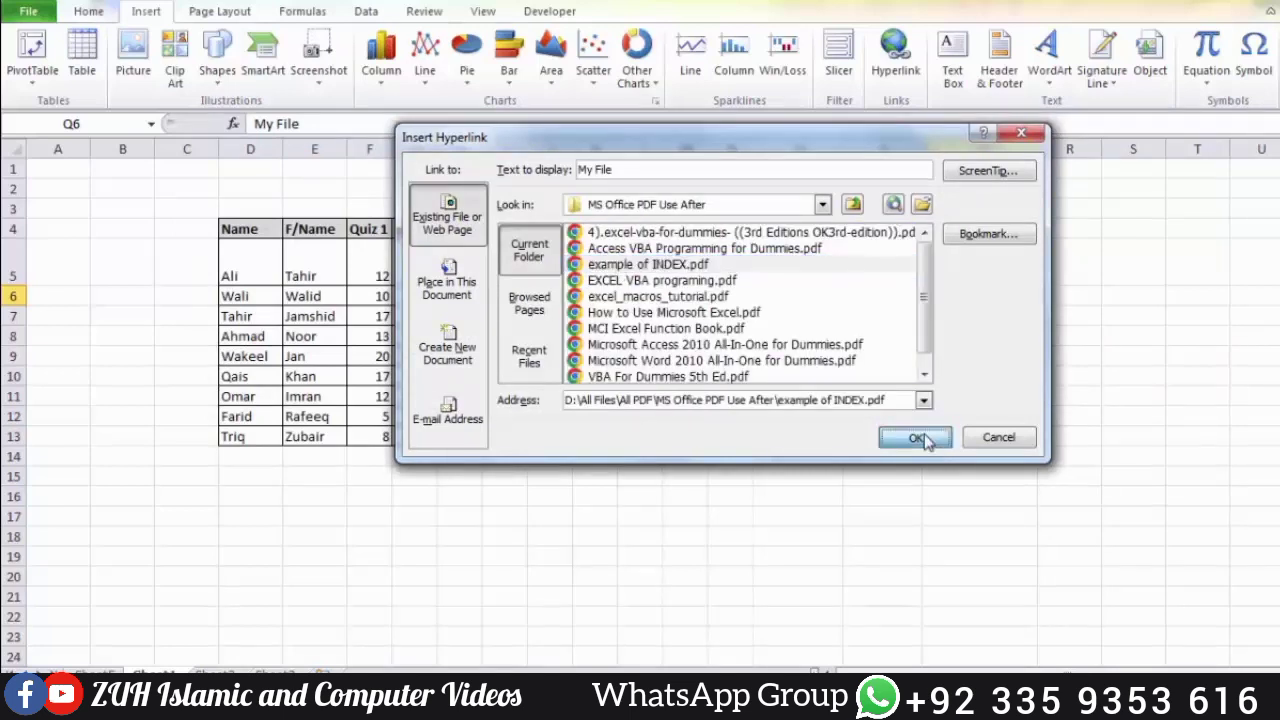
Follow the My File hyperlink in Q6 and accept the security prompts to open the PDF
click(948, 300)
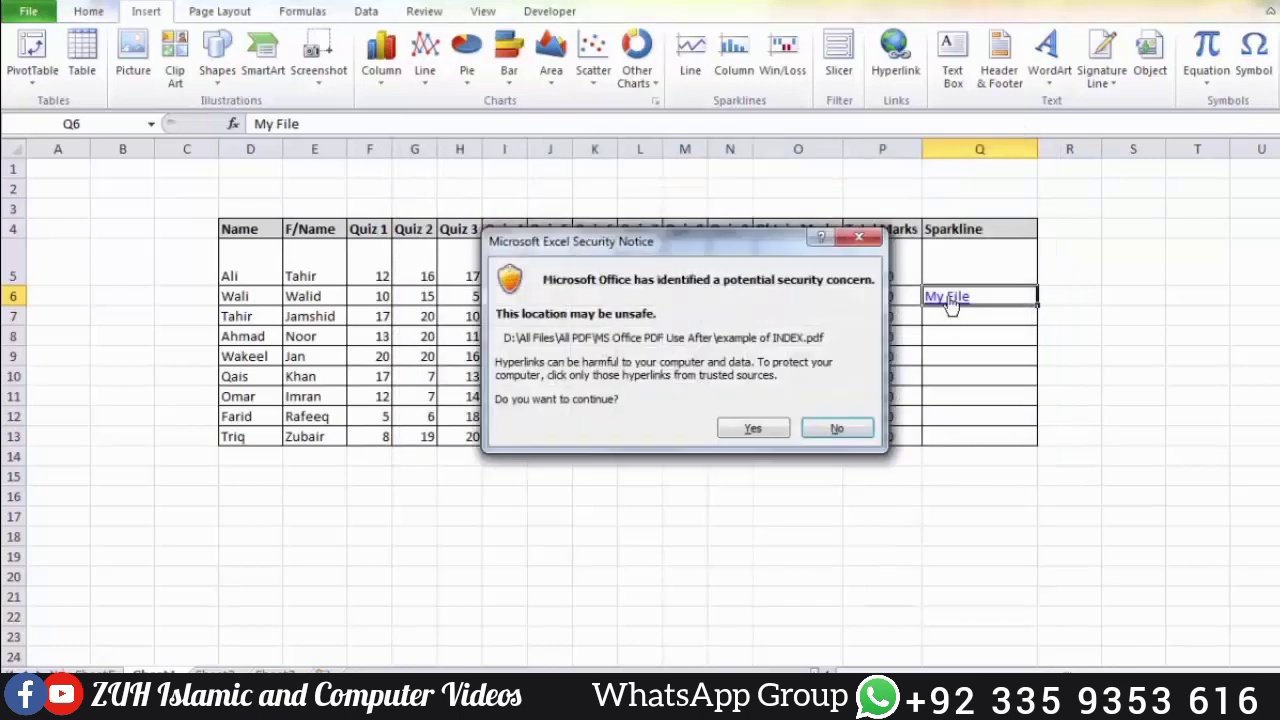
click(765, 430)
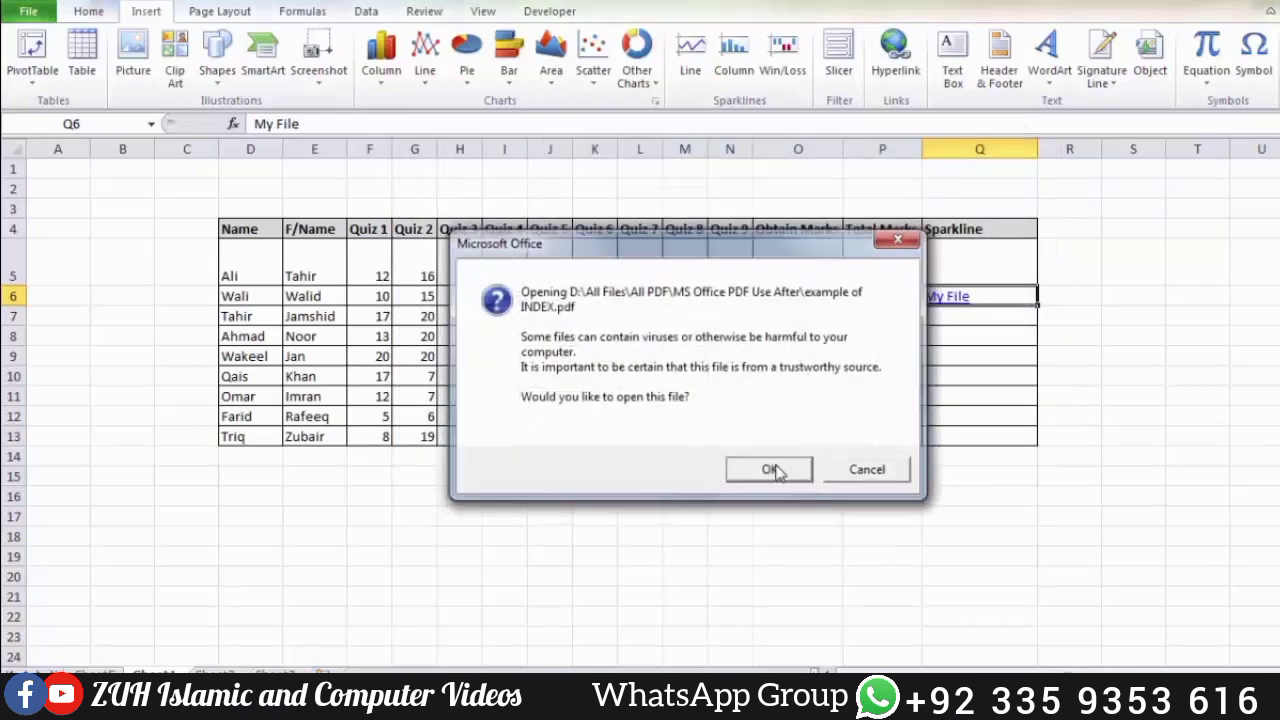
click(770, 470)
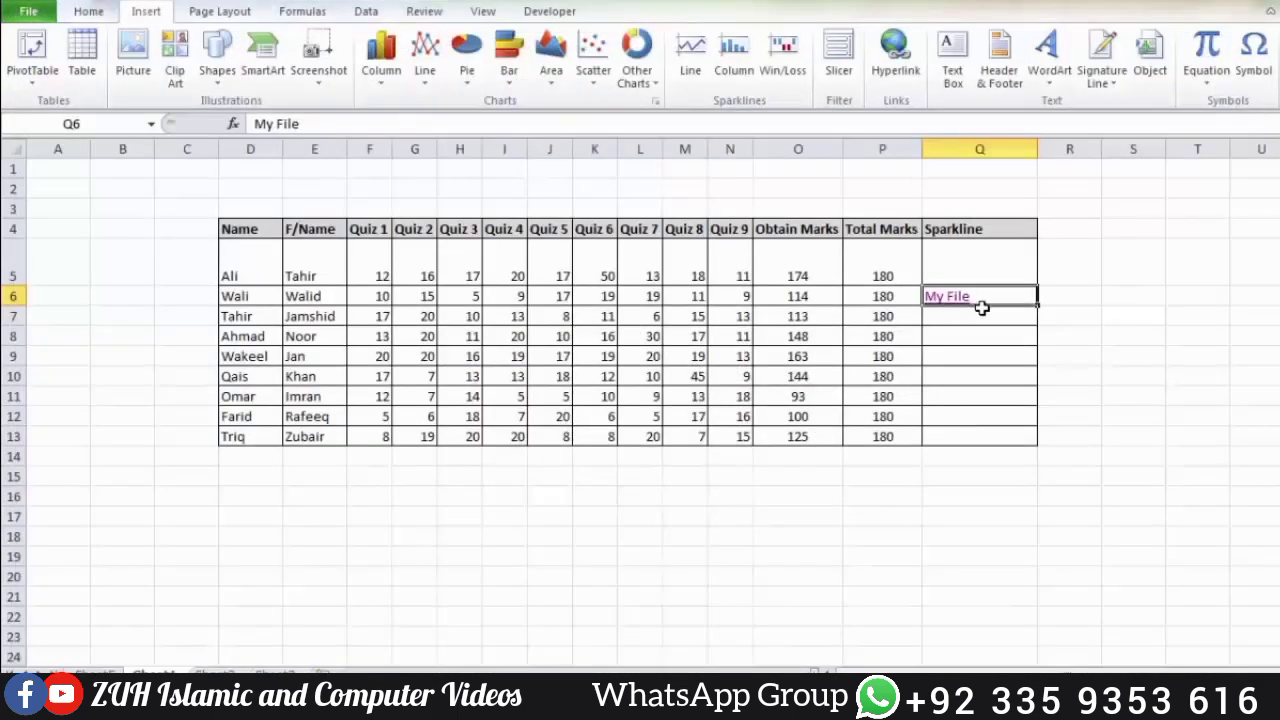
Remove the hyperlink from cell Q6 while keeping its text
click(88, 12)
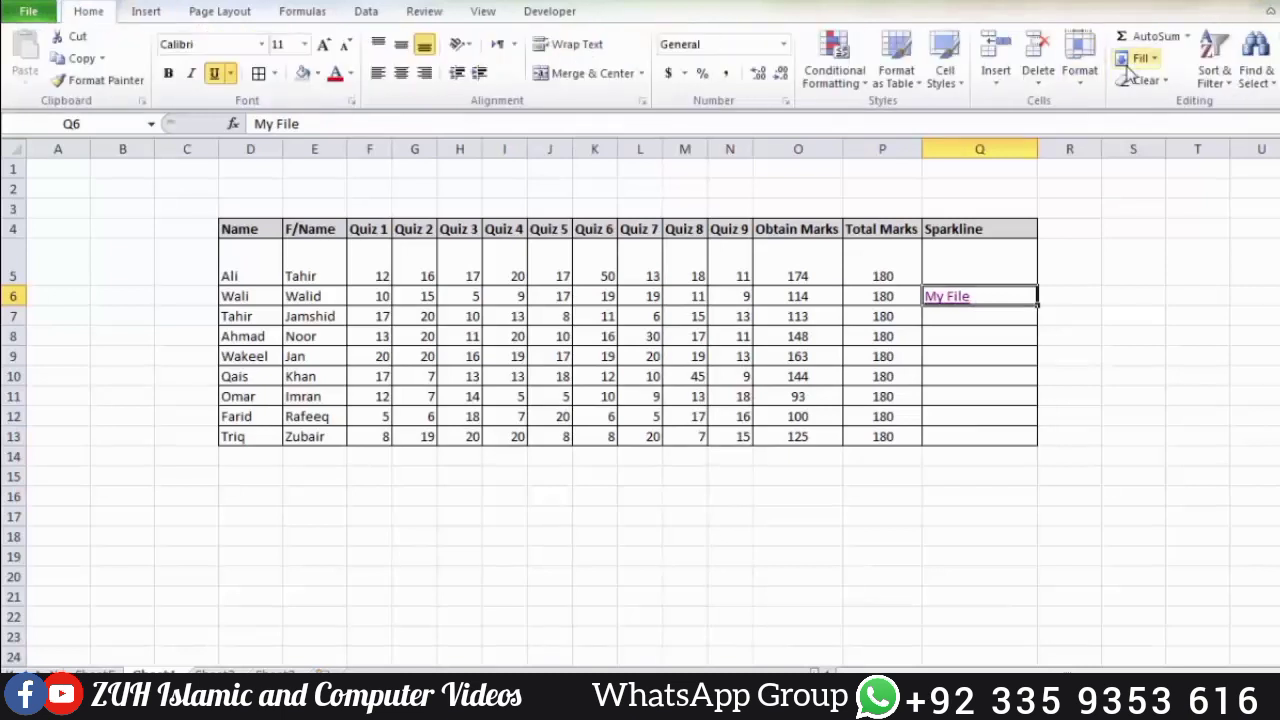
click(1166, 81)
click(1171, 218)
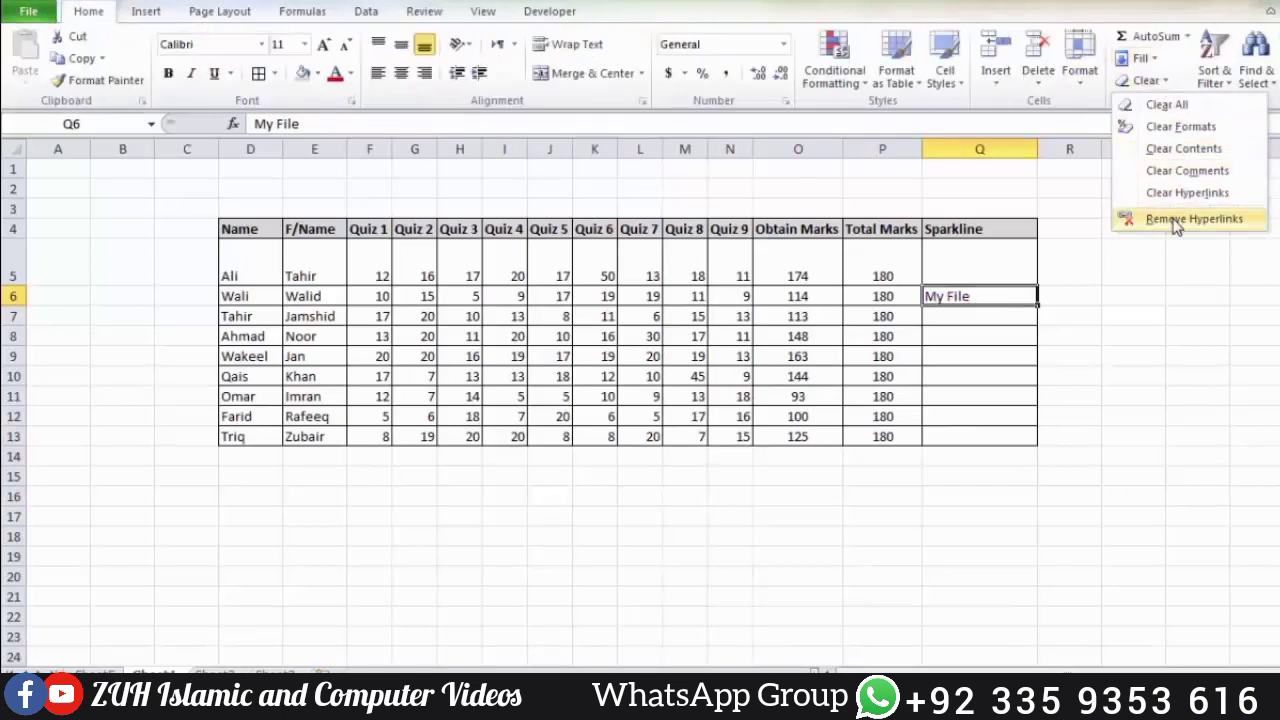
Examine the Insert Hyperlink choices for Q6: browsed pages, recent files, and the sheets and defined names in this document
click(150, 12)
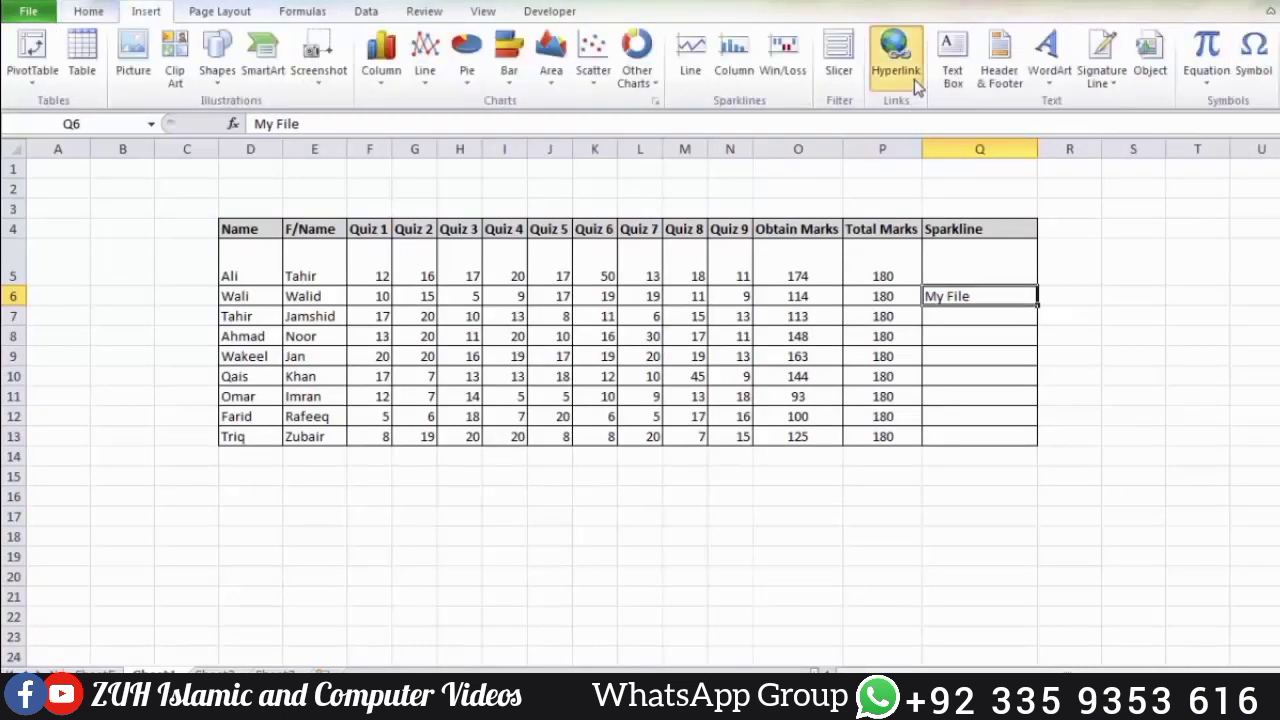
click(914, 79)
click(526, 310)
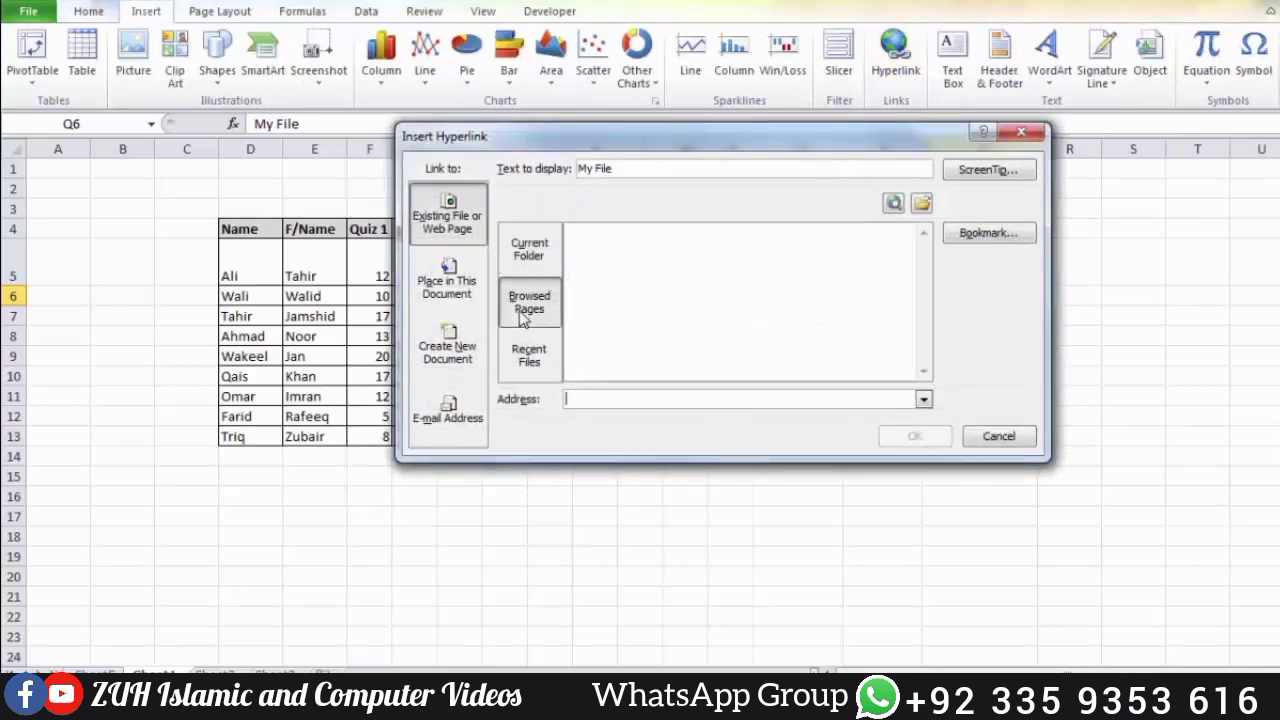
click(518, 365)
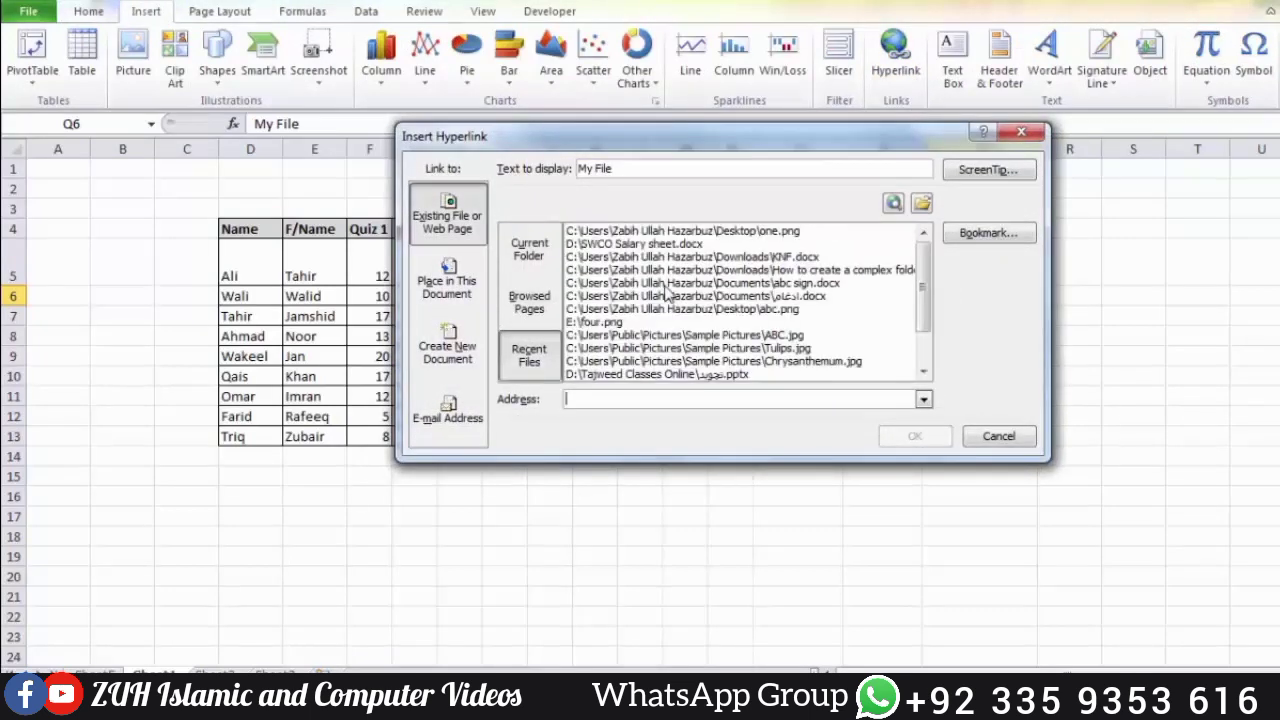
click(463, 295)
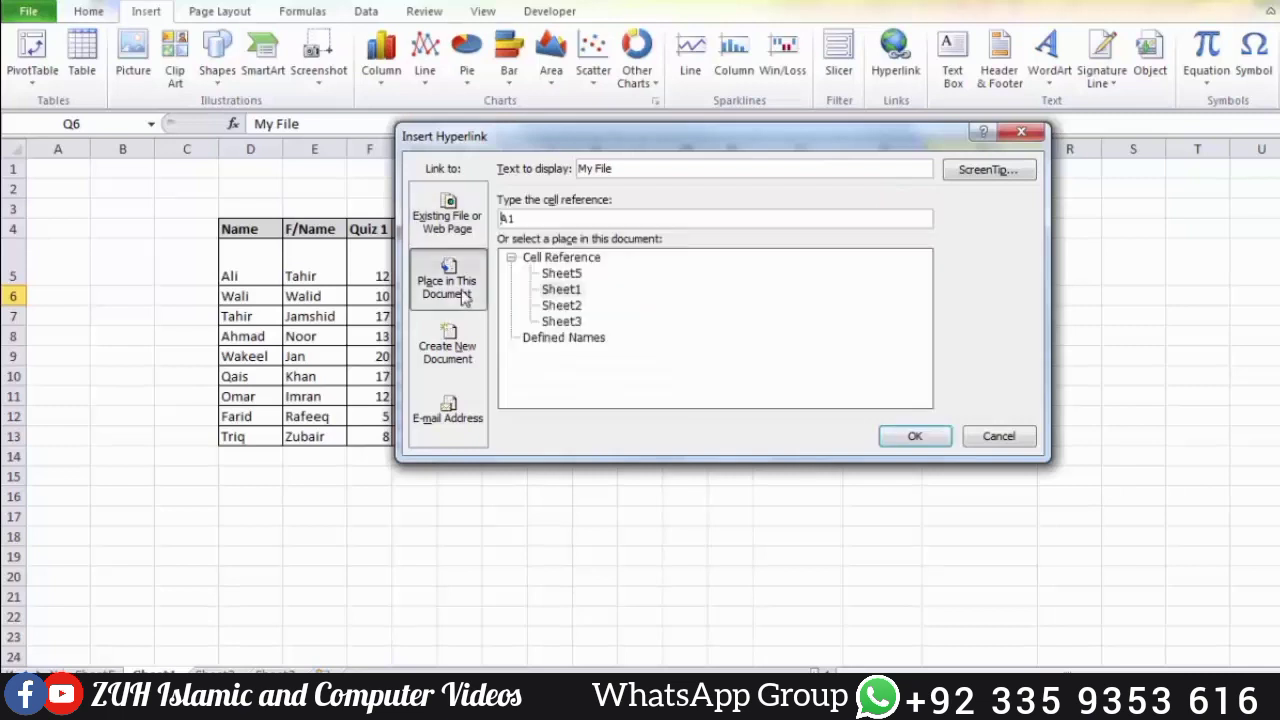
click(563, 276)
click(566, 291)
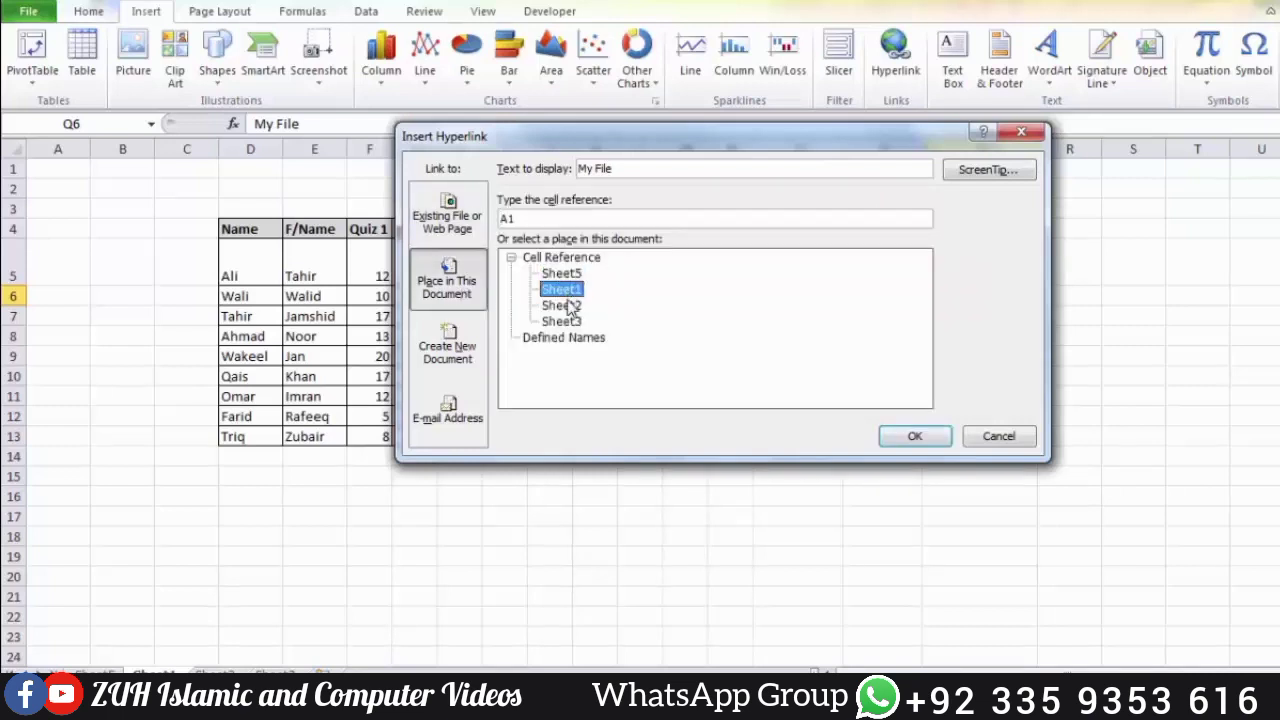
click(567, 306)
click(566, 322)
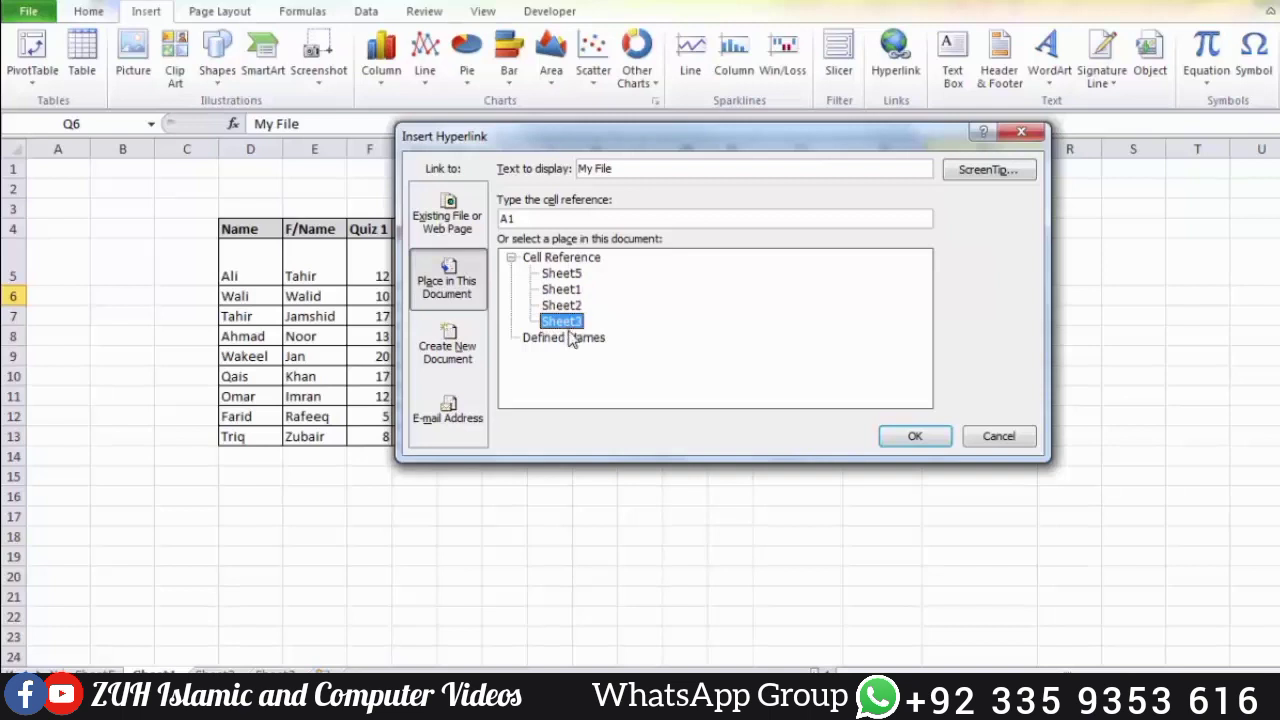
click(571, 339)
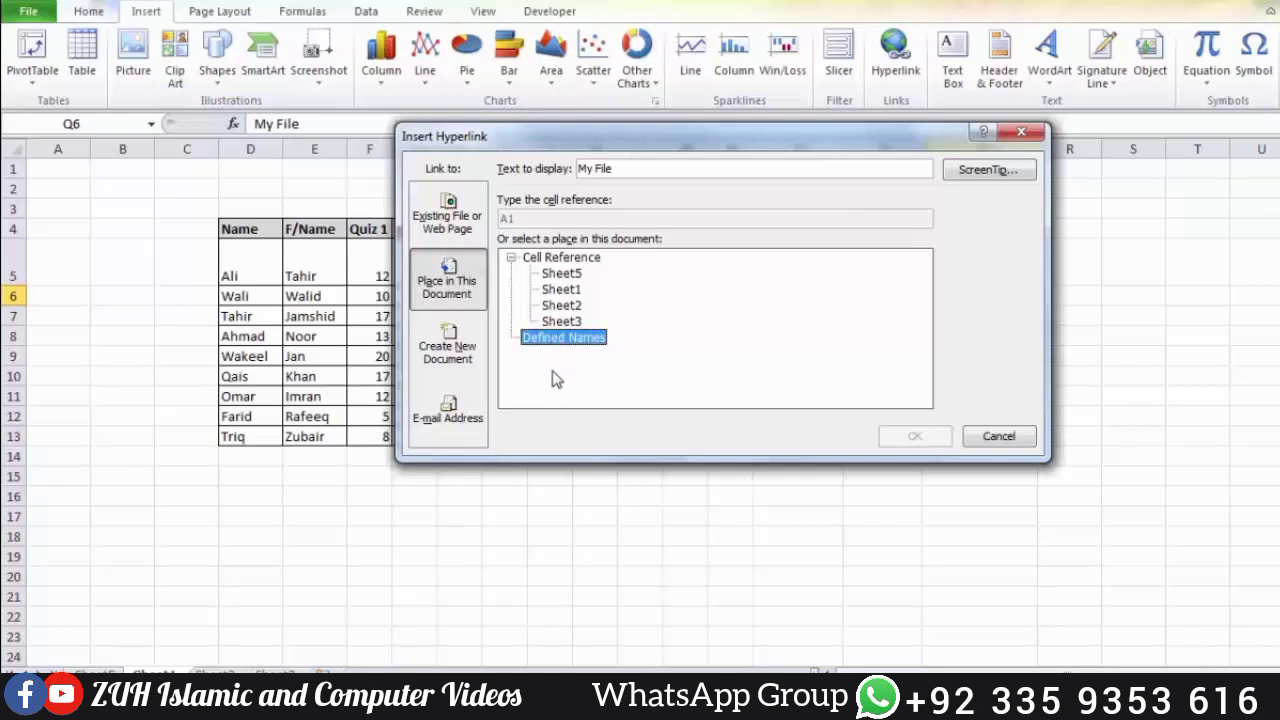
Examine the hyperlink choices for a new document and an e-mail address, reselect Sheet1 as a target, and cancel the hyperlink
click(470, 358)
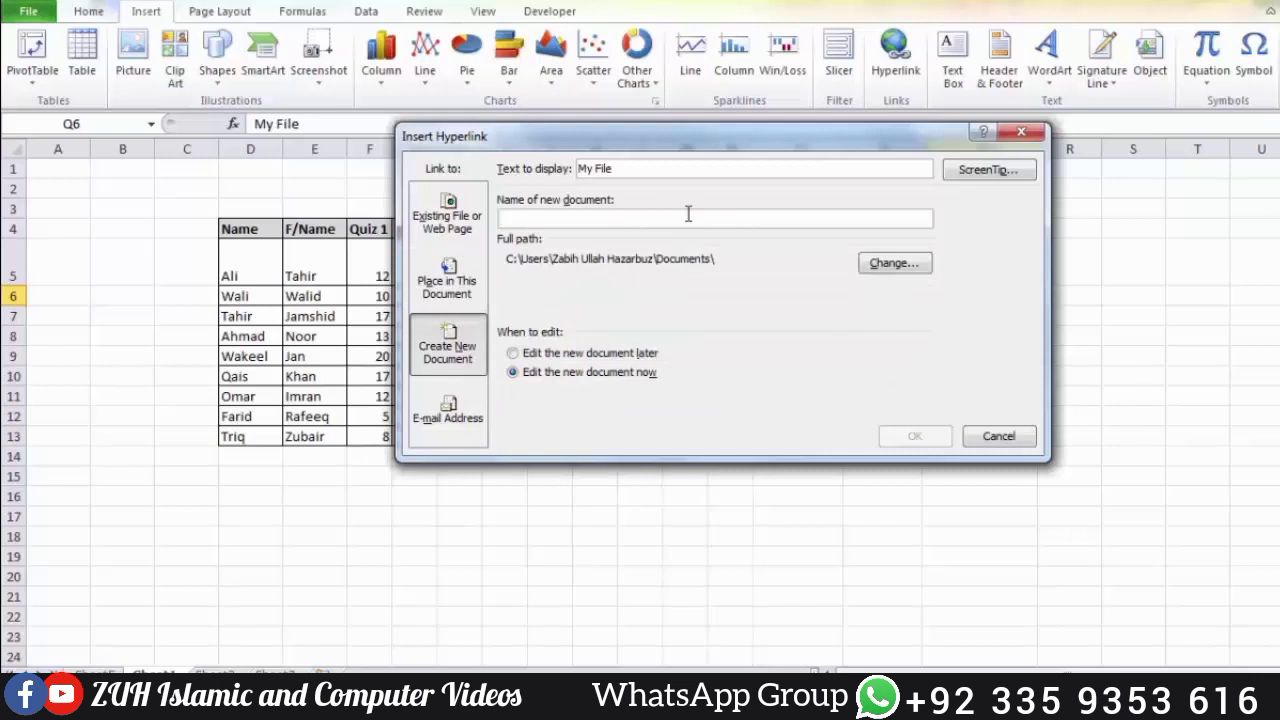
click(446, 430)
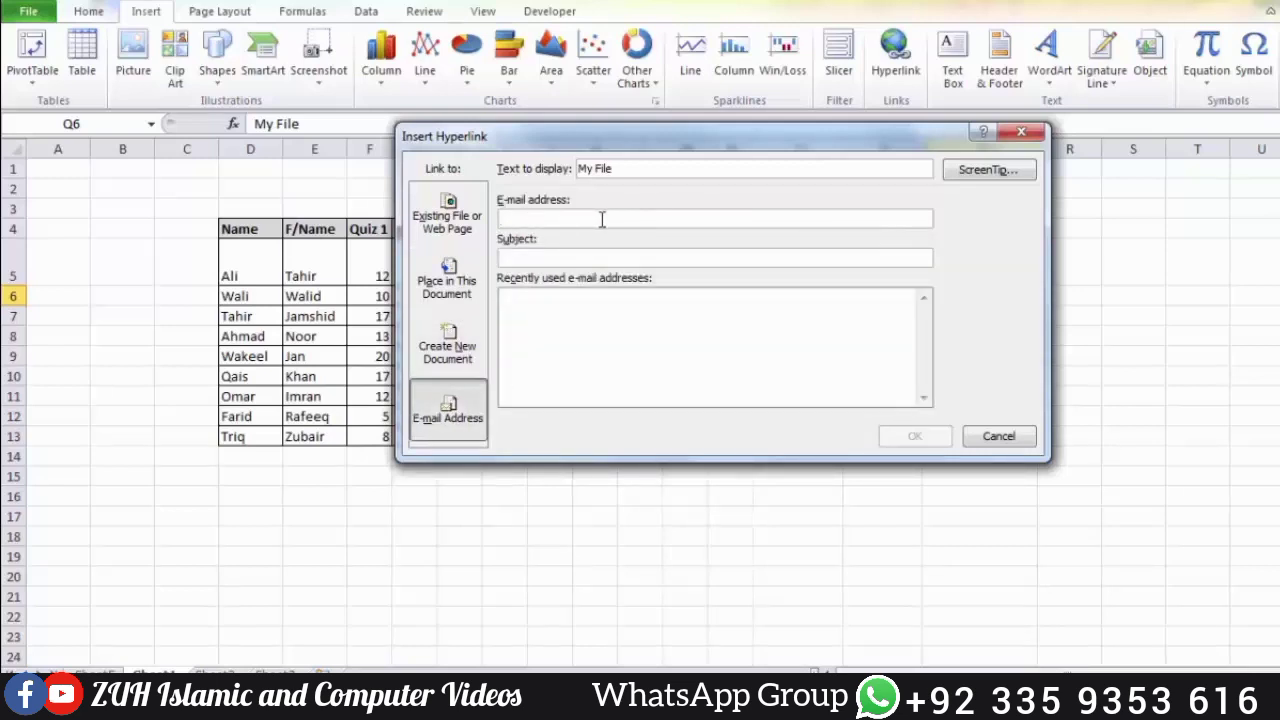
click(447, 282)
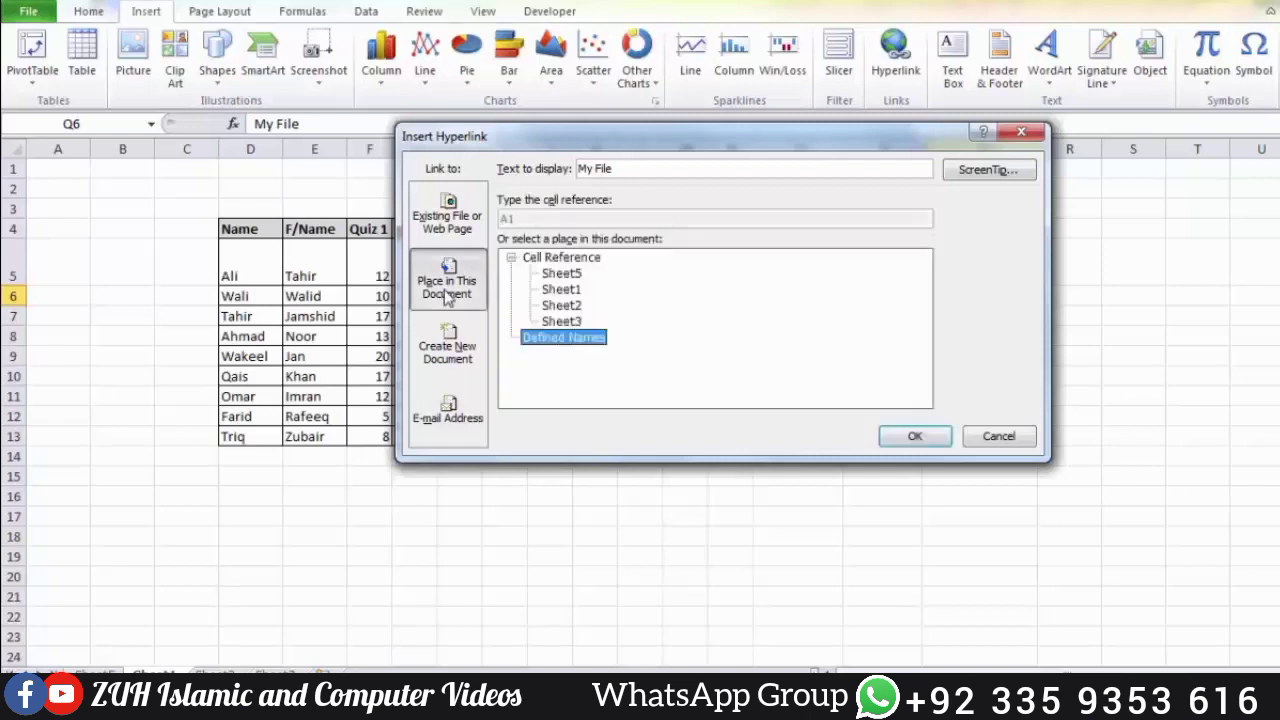
click(562, 289)
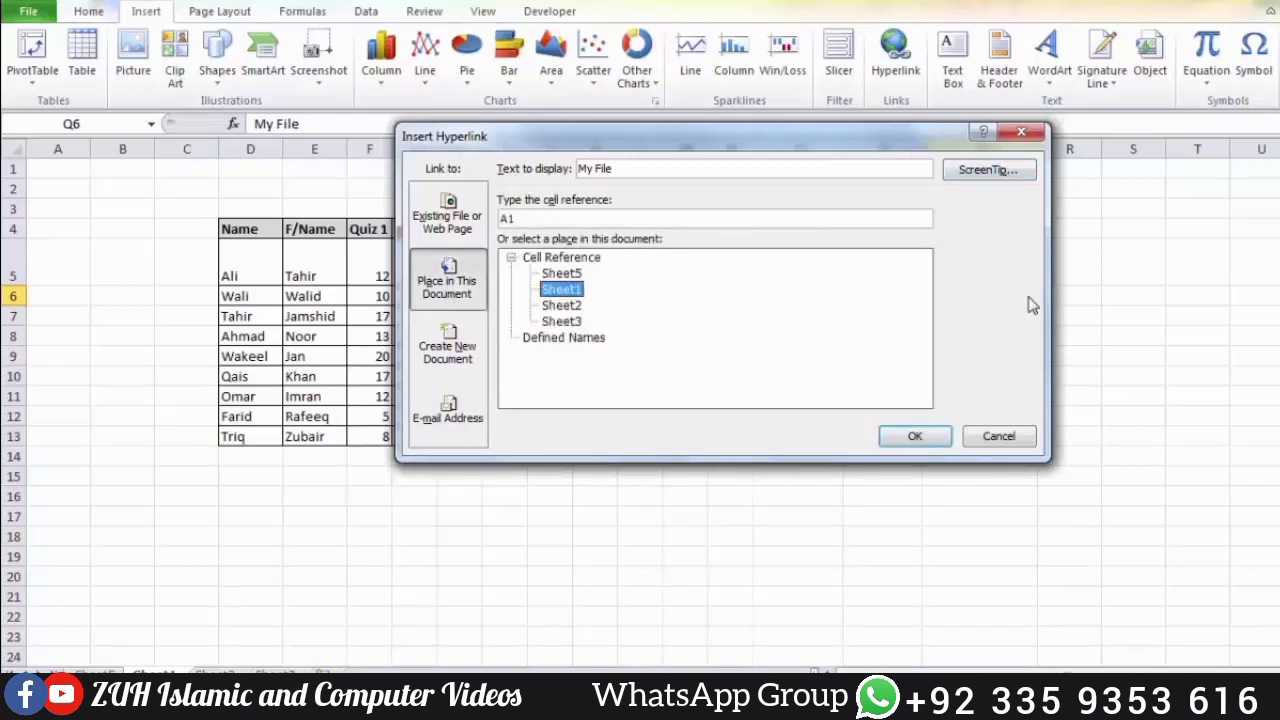
click(999, 436)
Insert the yellow tulips picture from the Sample Pictures folder at cell R5
click(1045, 268)
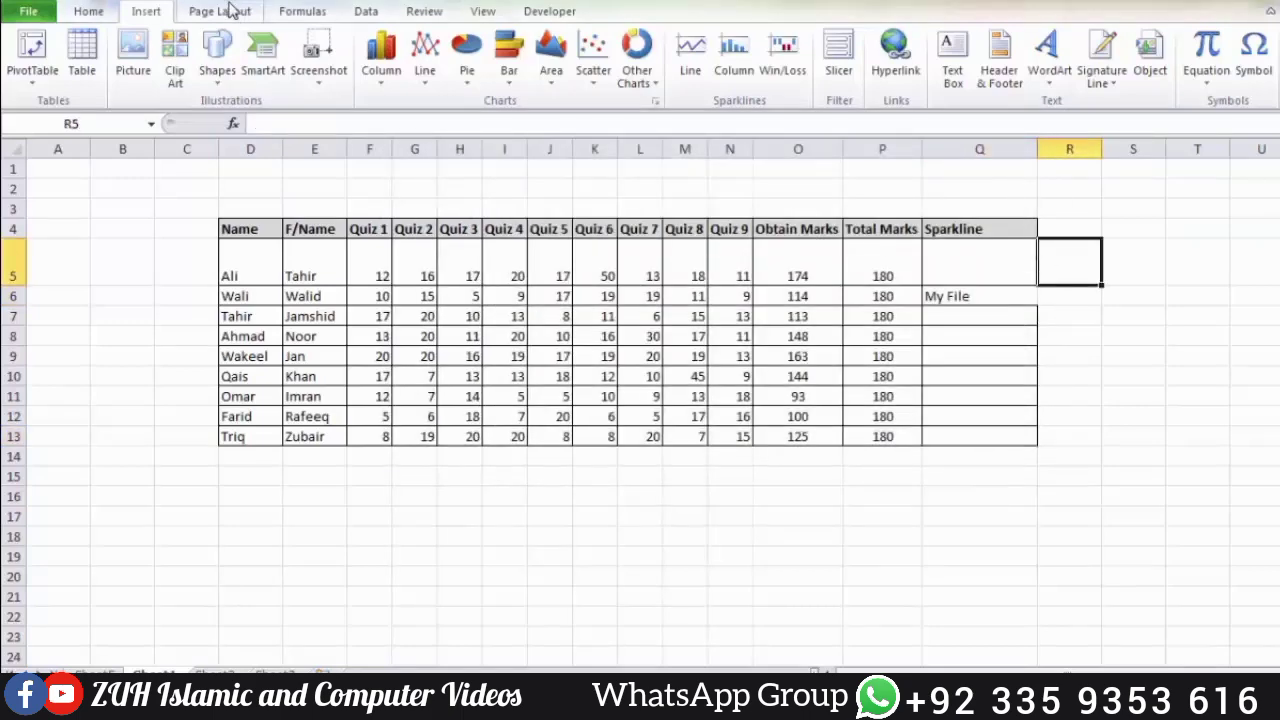
click(133, 55)
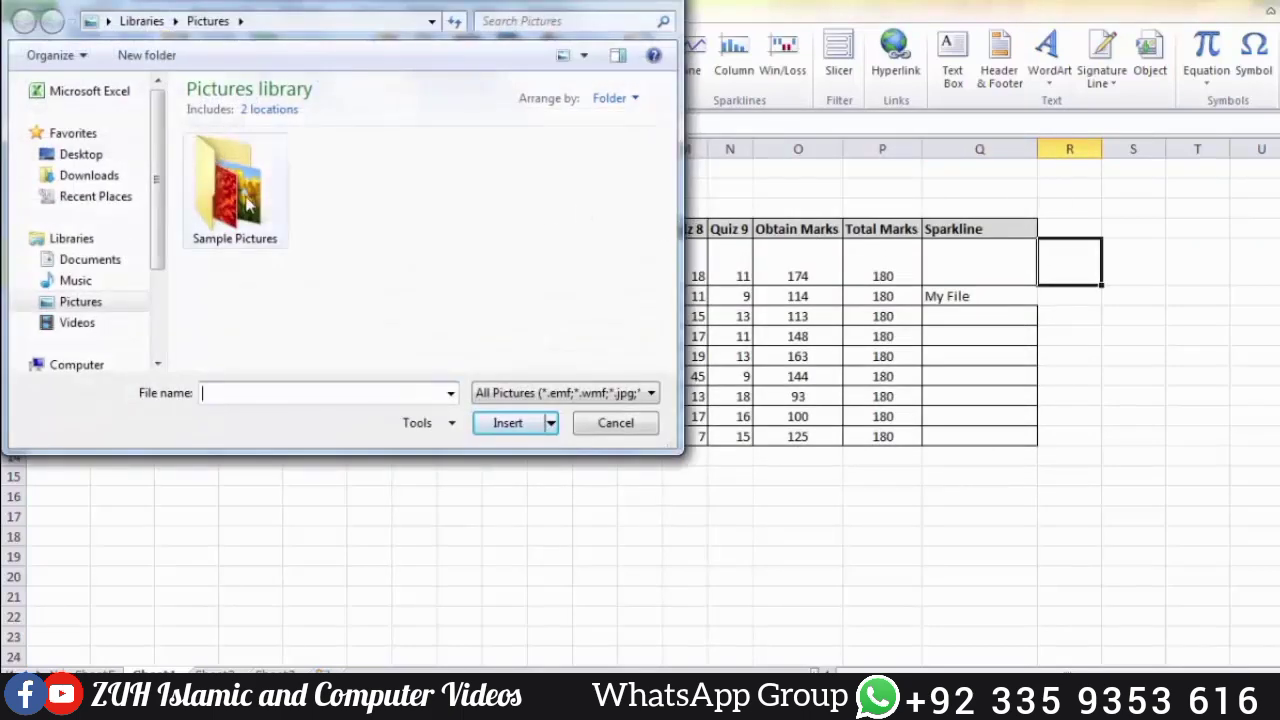
double_click(237, 190)
double_click(234, 180)
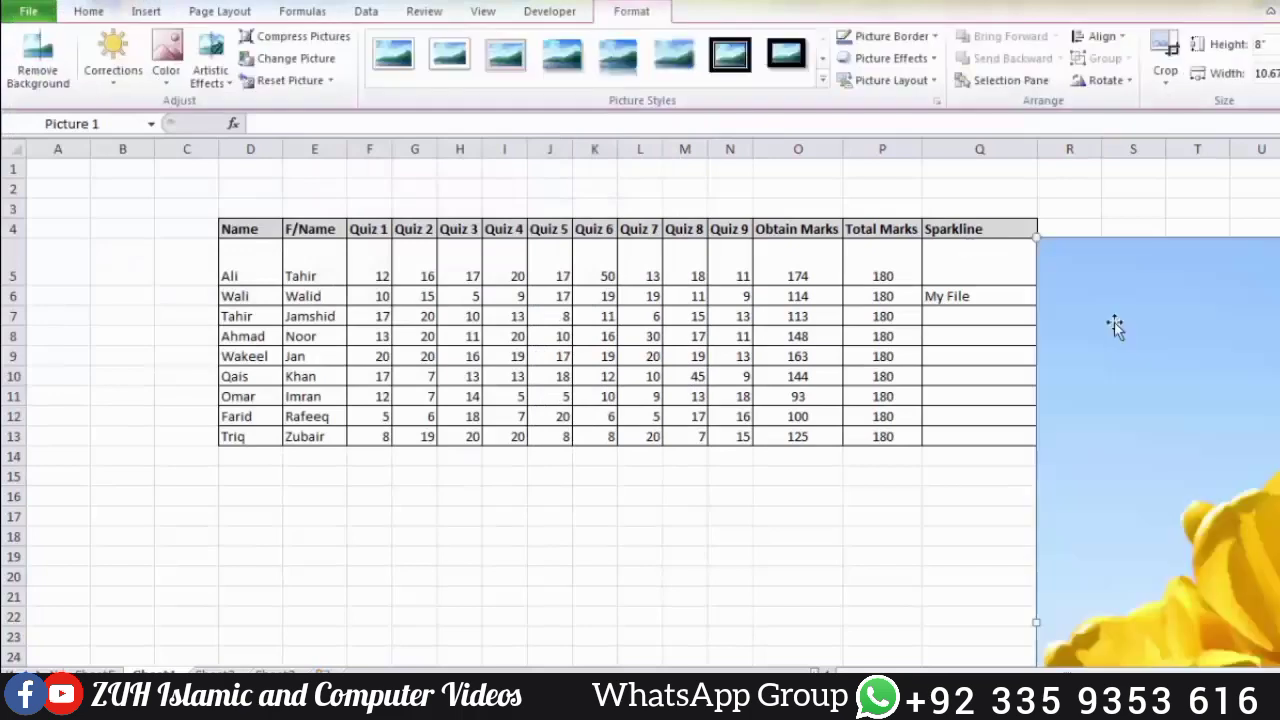
Shrink the tulips picture to about 0.96" high by 1.28" wide and place it just right of the table, around columns R and S
drag(1115, 326, 531, 288)
drag(450, 200, 905, 541)
drag(1006, 568, 1136, 258)
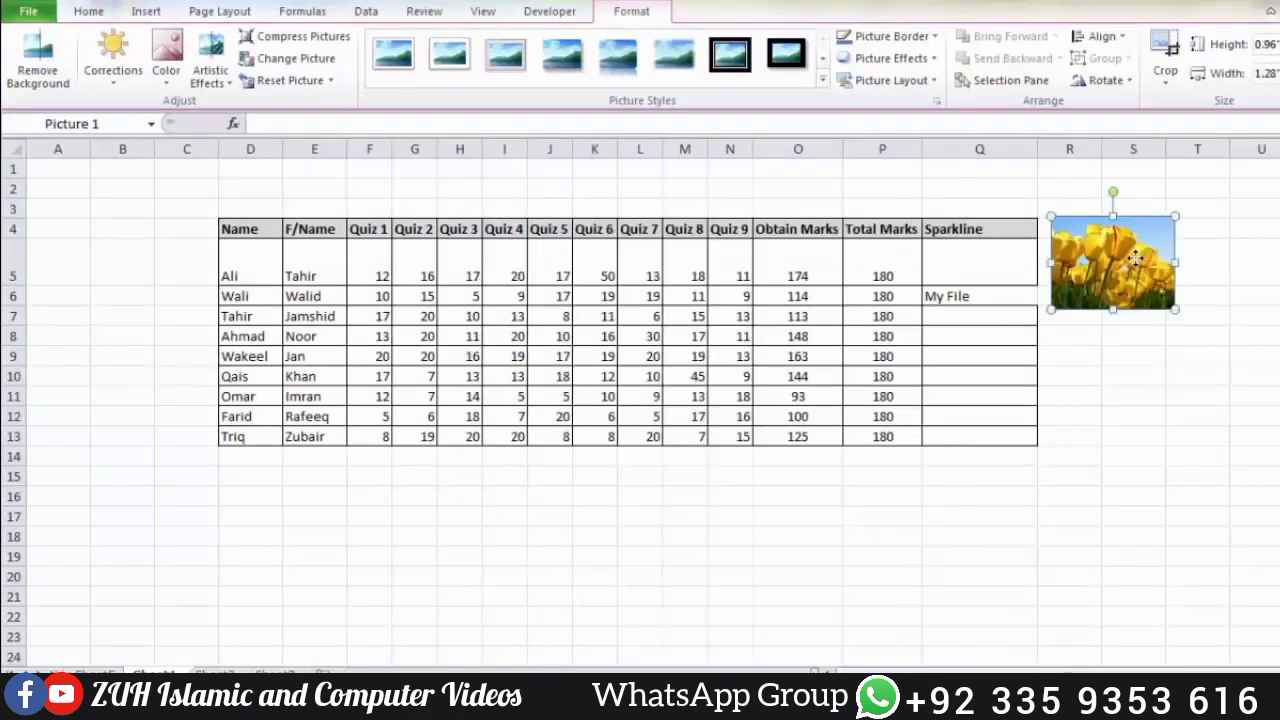
Hyperlink the tulips picture to cell A1 of Sheet2 with the ScreenTip "click here to open sheet two"
key(ctrl+k)
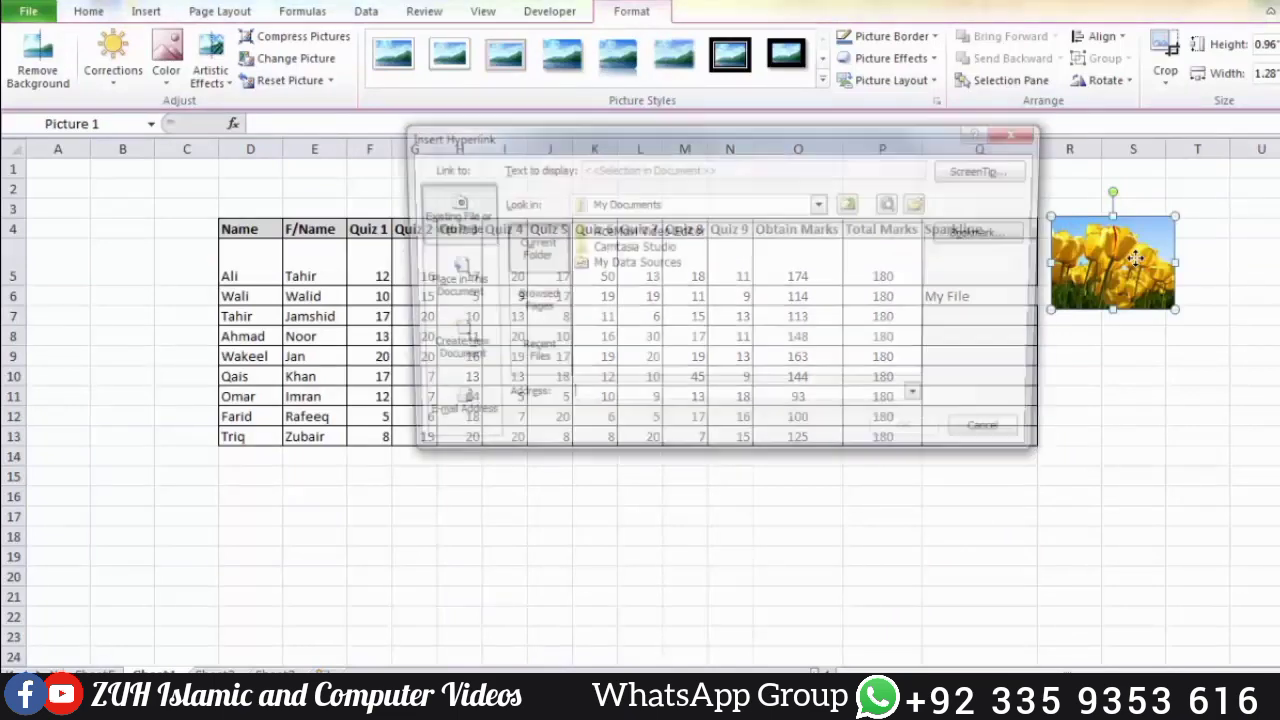
click(447, 282)
click(562, 305)
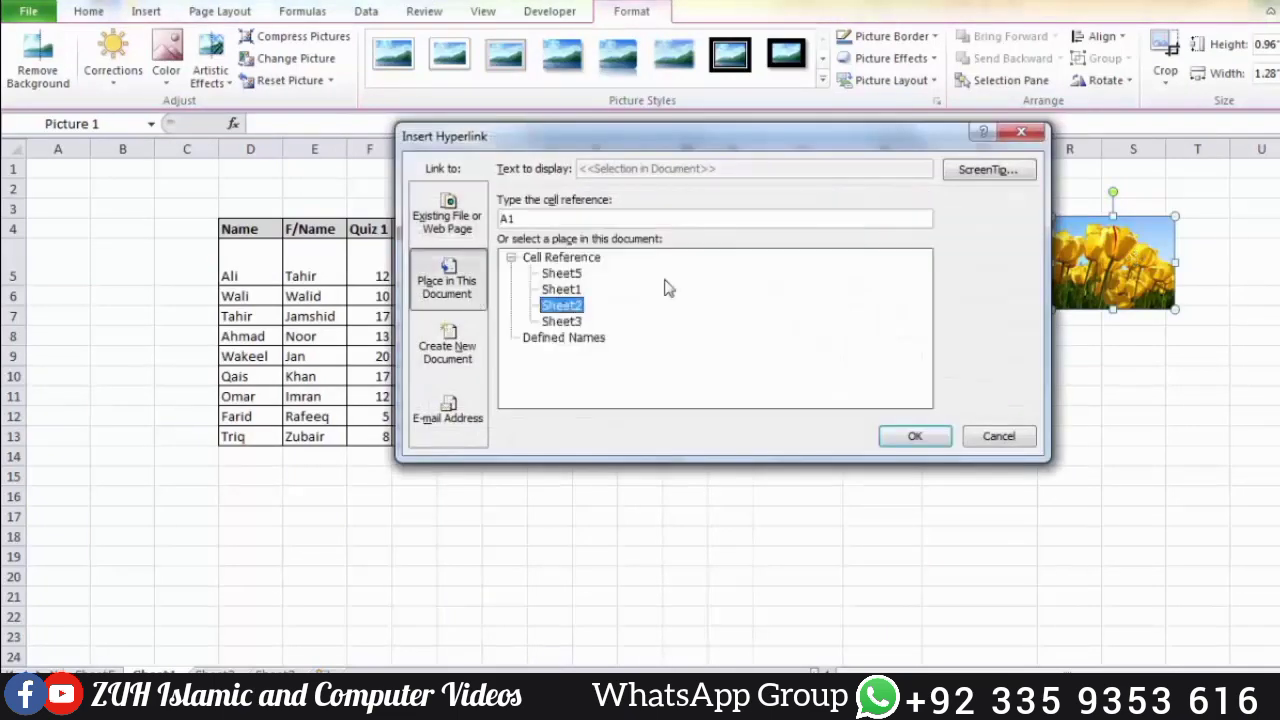
click(988, 169)
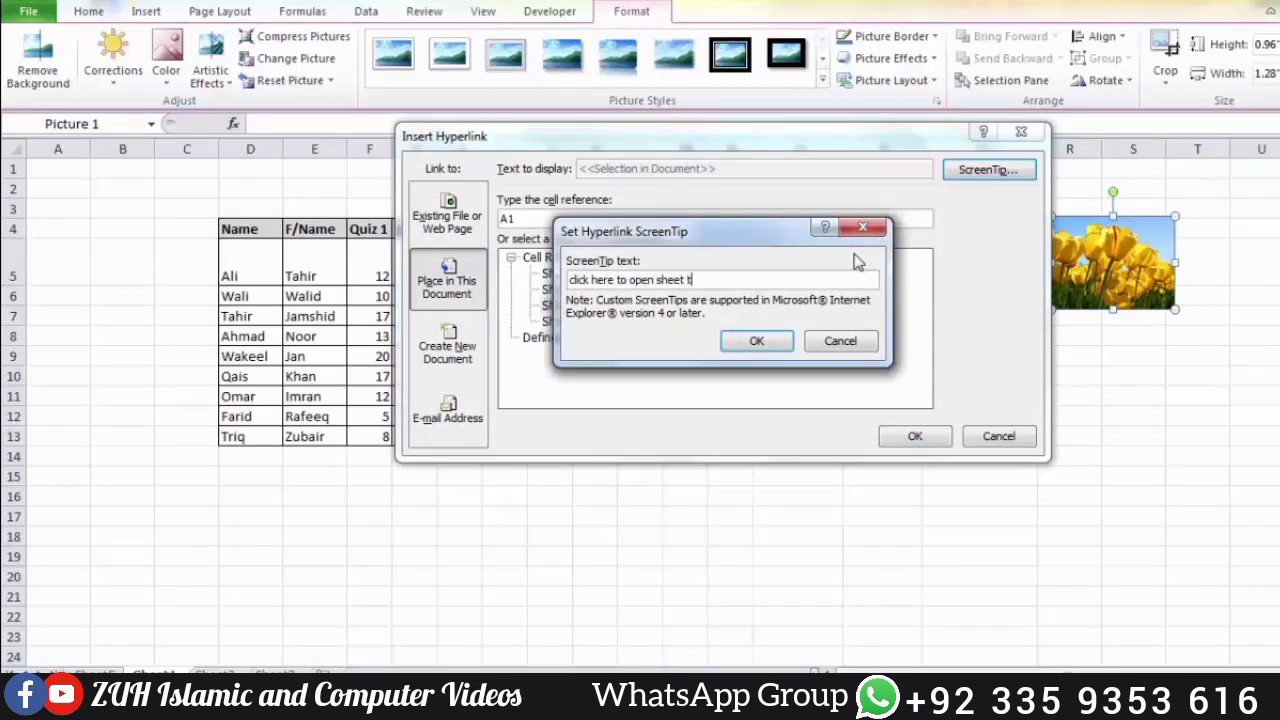
text(click here to open sheet two)
click(755, 339)
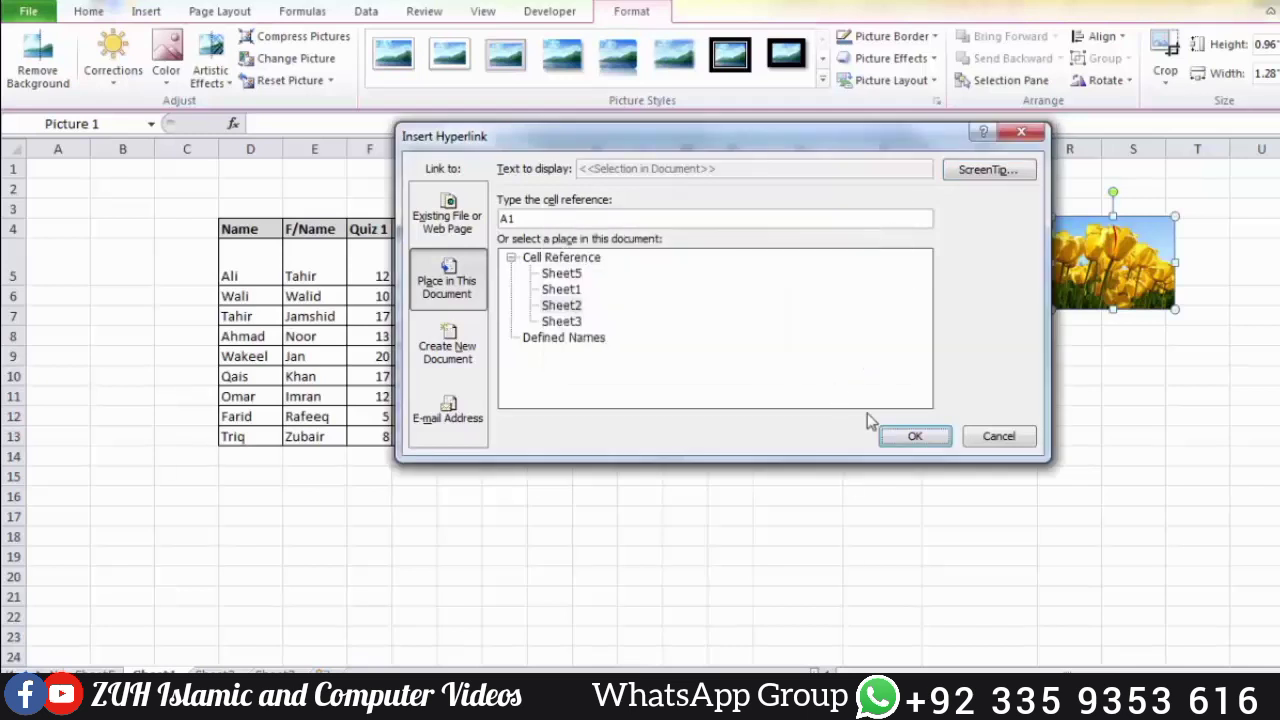
click(883, 423)
click(1070, 396)
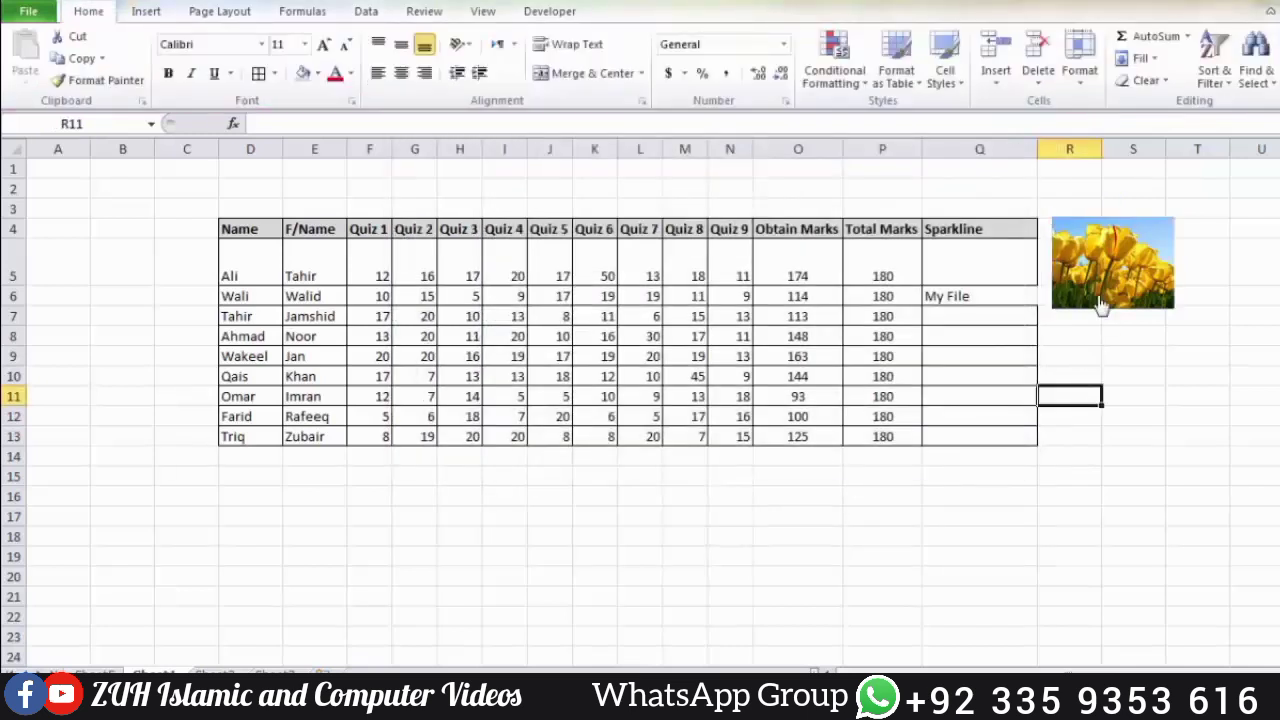
Check the tulips picture's ScreenTip, follow its link to Sheet2, and return to Sheet1
mouse_move(1100, 305)
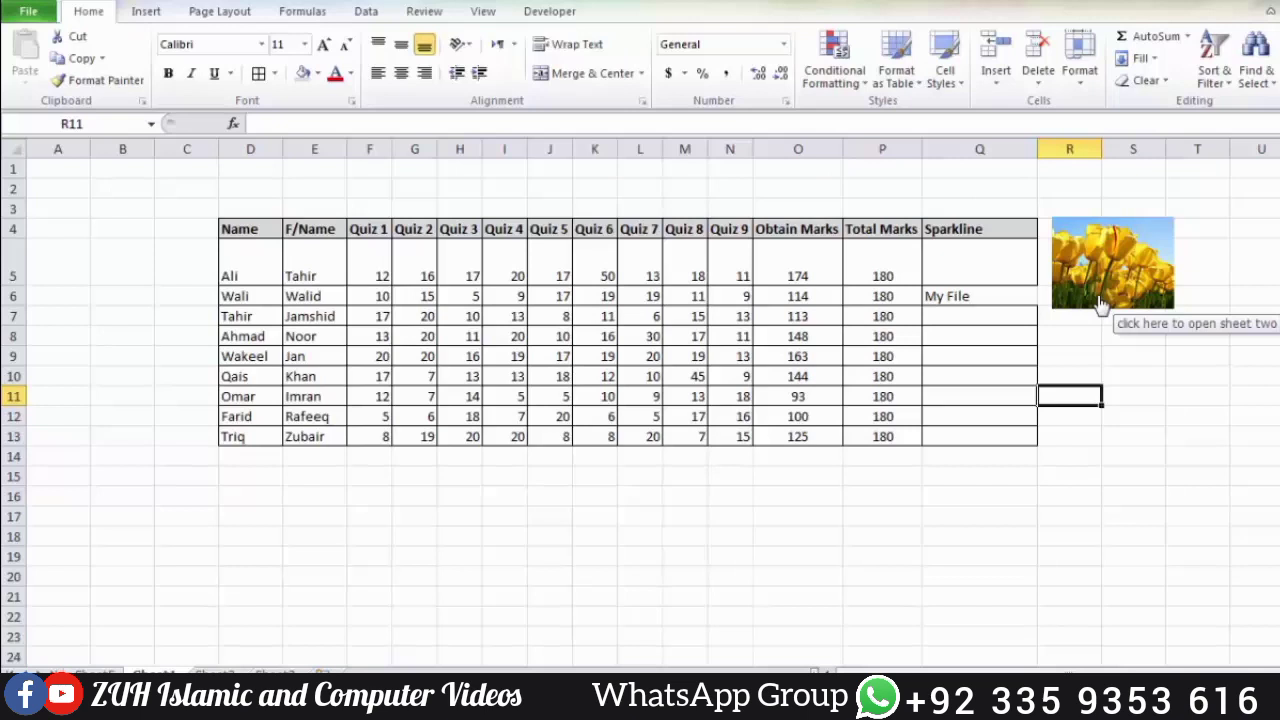
click(1100, 305)
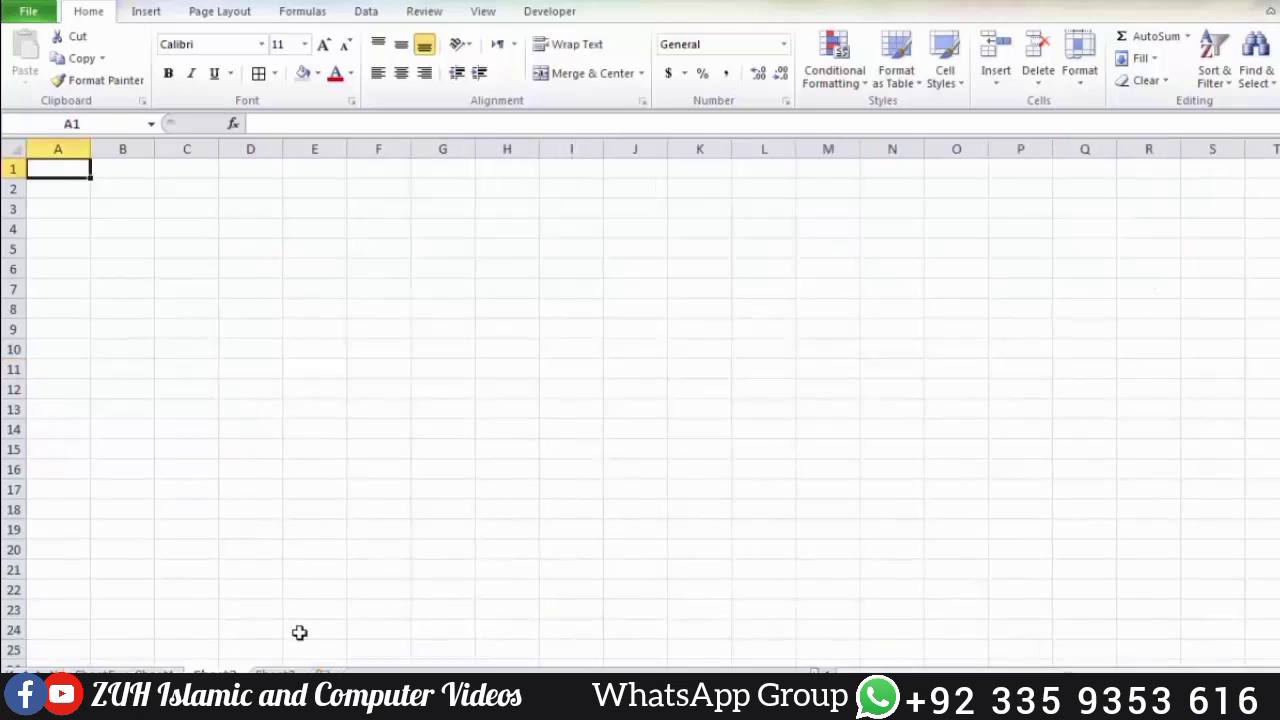
click(150, 673)
Hyperlink the Quiz 7 mark in cell L9 to the existing file ASC REPORT.docx in the Downloads folder
click(640, 356)
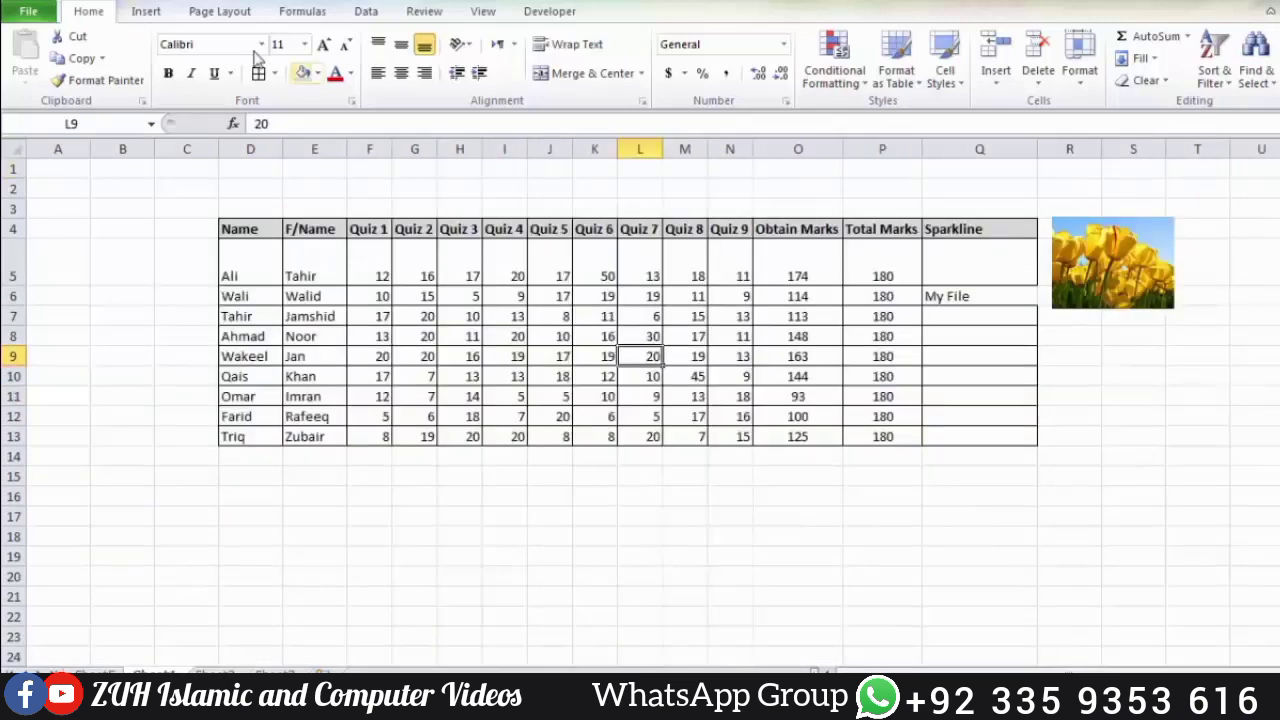
click(146, 11)
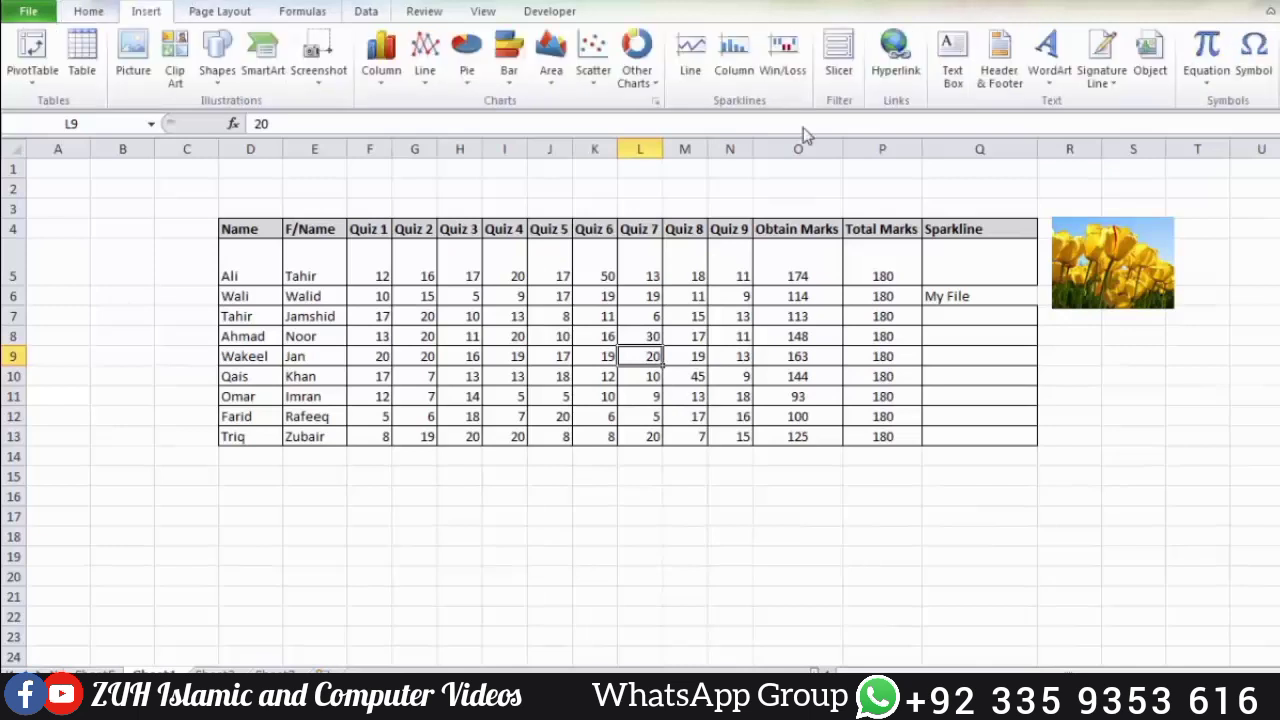
click(895, 47)
click(452, 220)
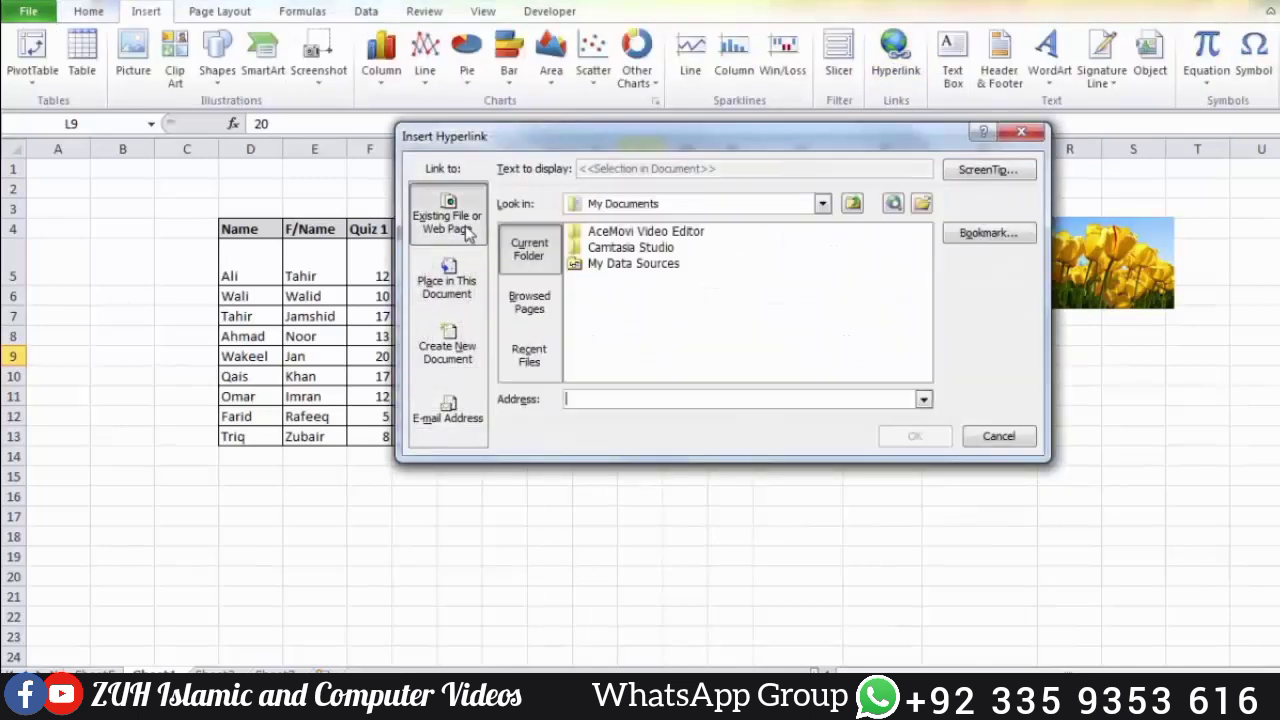
click(852, 204)
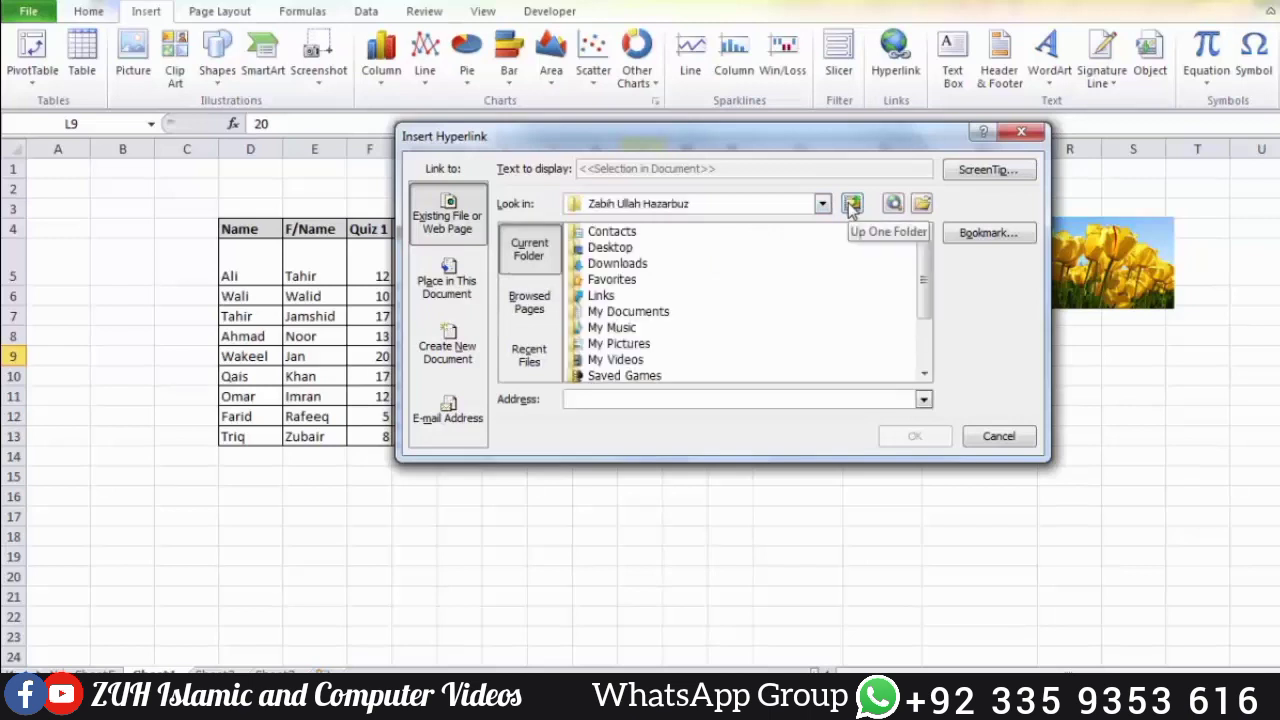
click(921, 205)
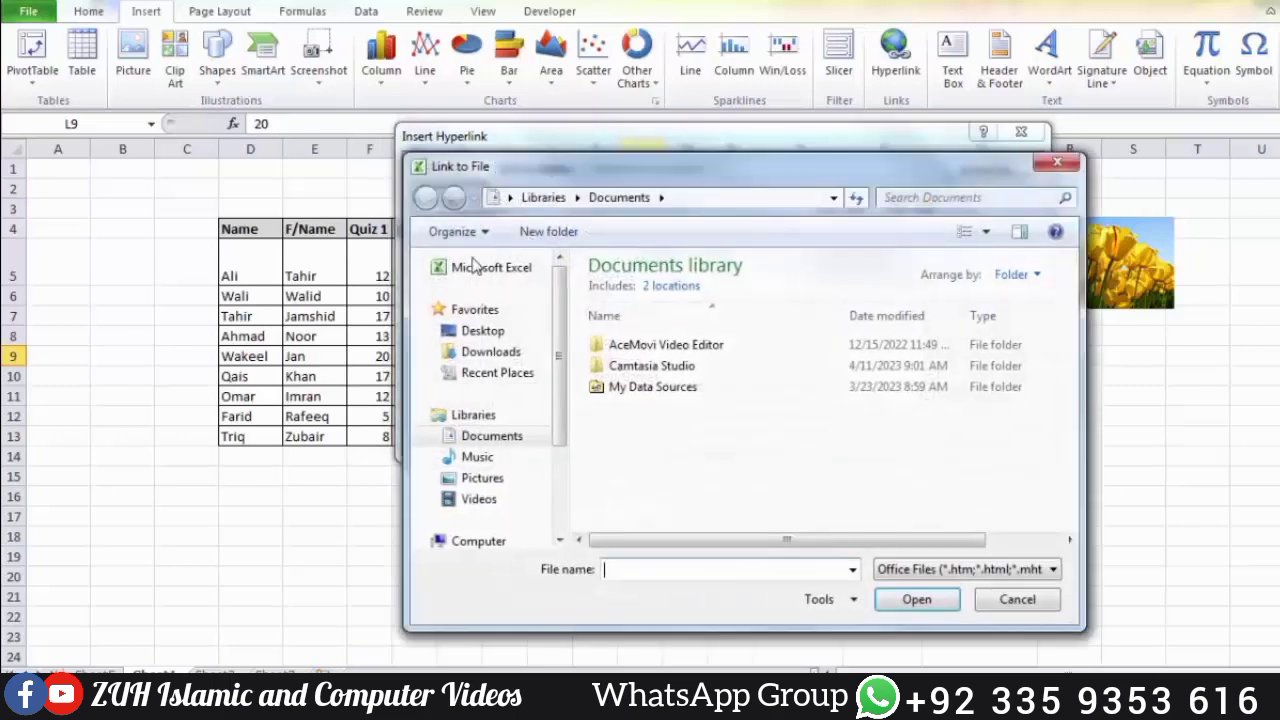
click(474, 334)
click(482, 372)
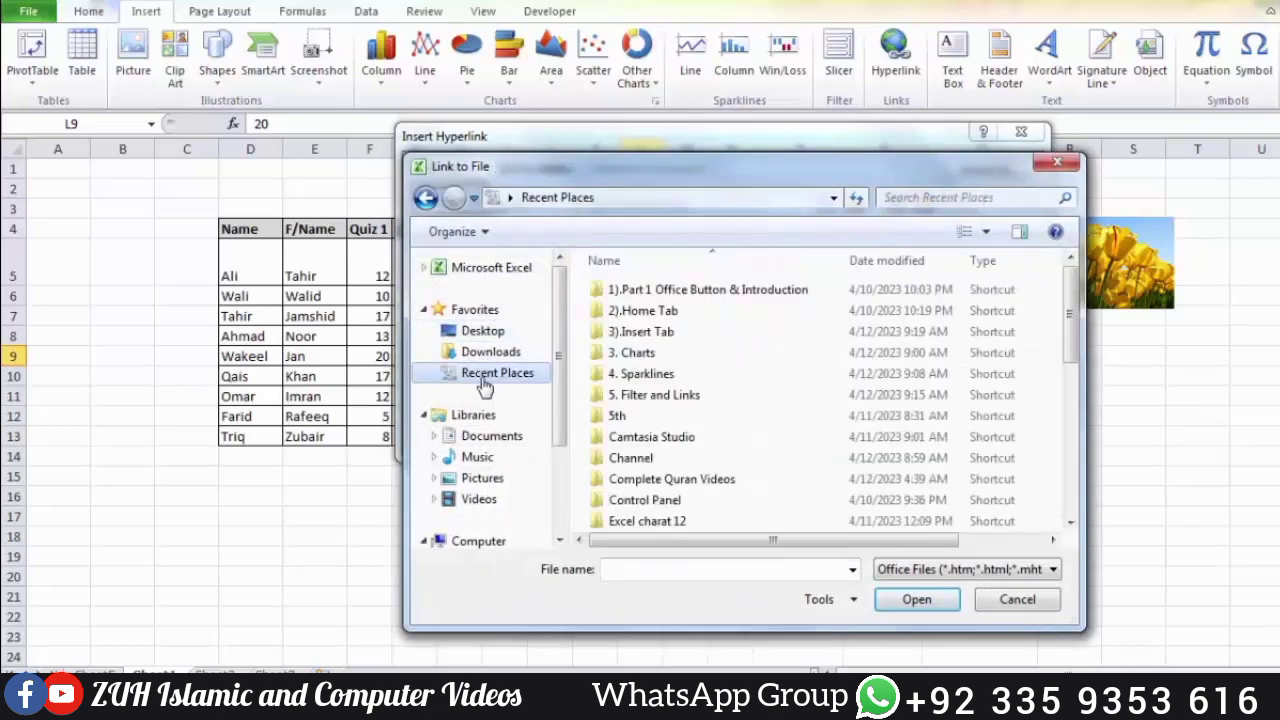
click(485, 358)
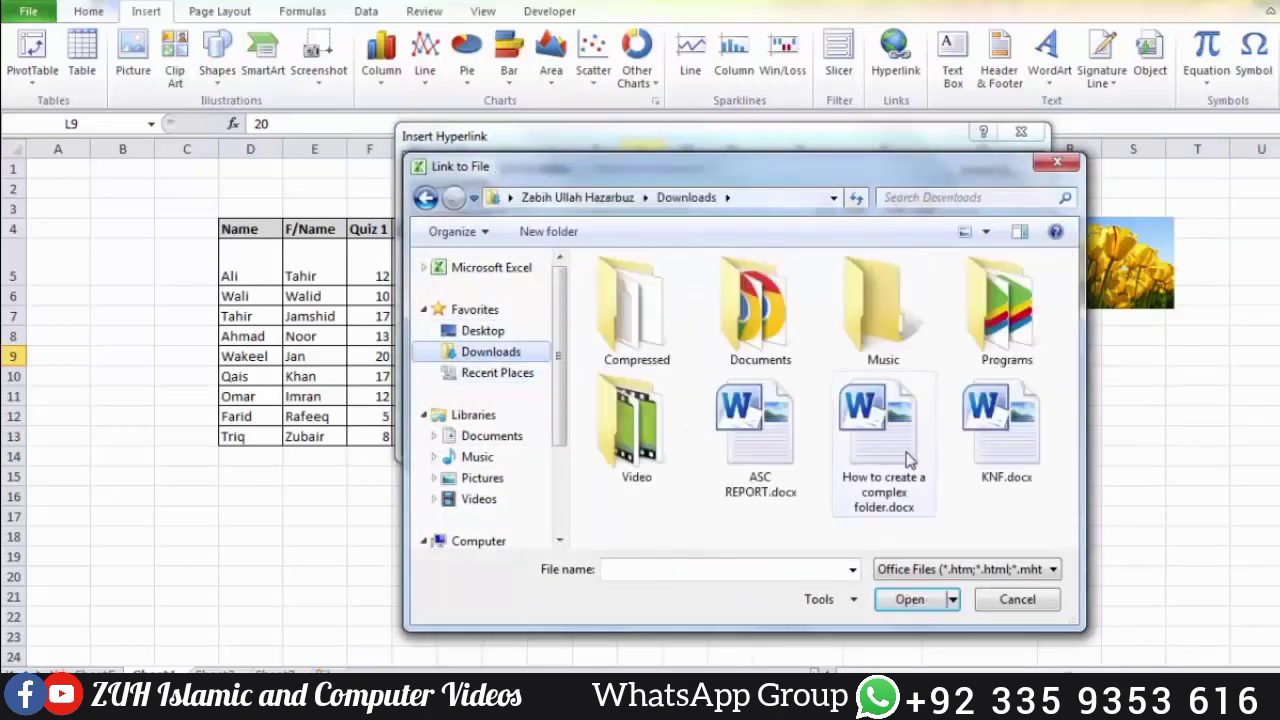
click(760, 425)
click(909, 603)
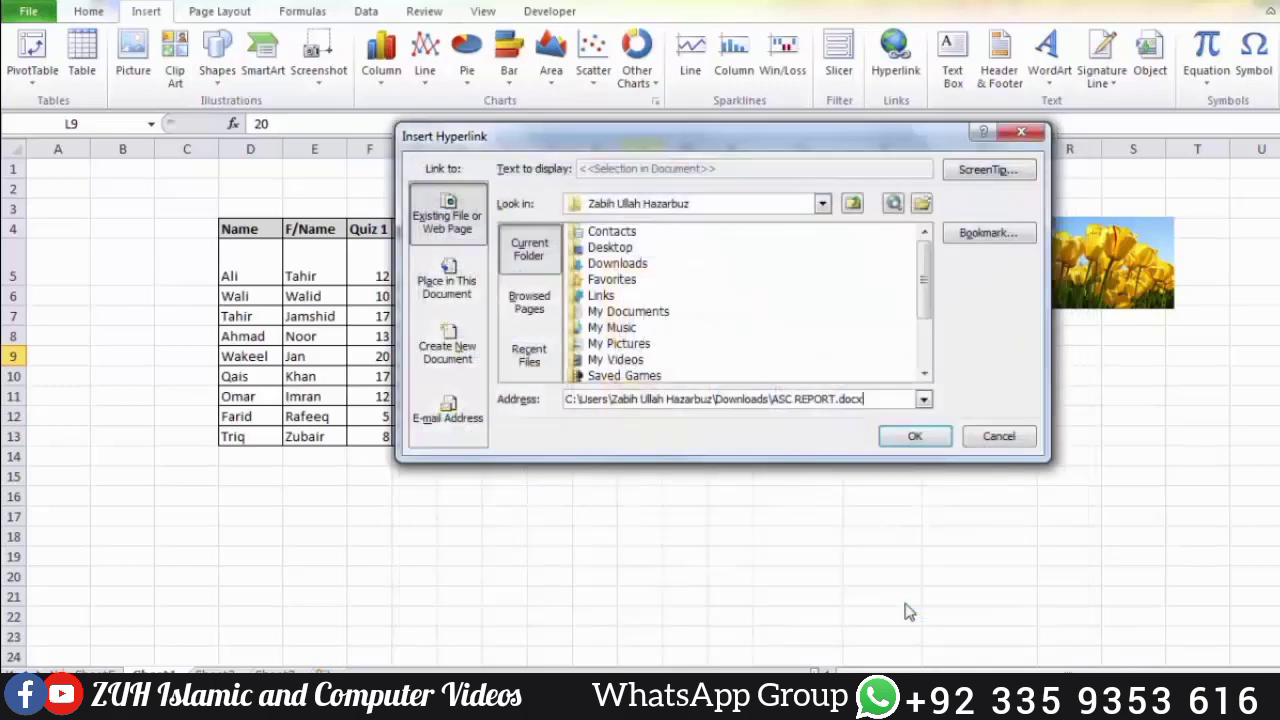
click(911, 432)
Test the tulips picture's hyperlink again, go back to the marks table on Sheet1, and select cell R9
click(1097, 298)
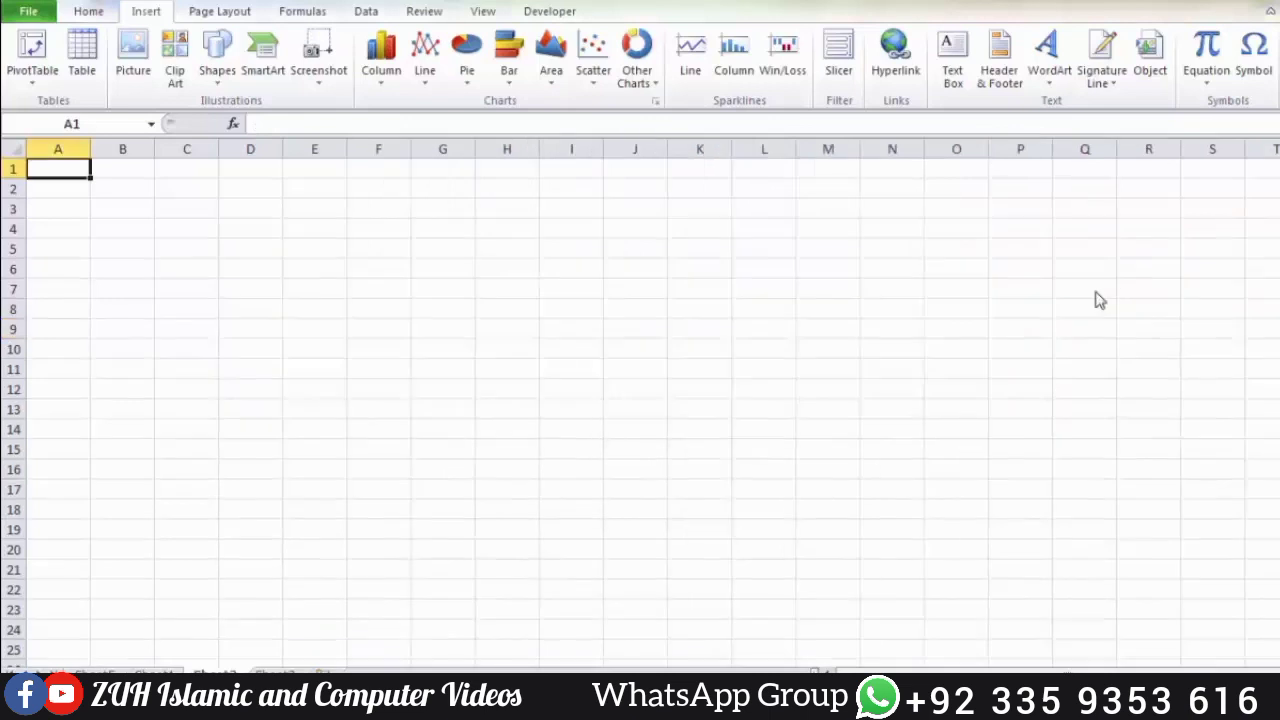
click(155, 675)
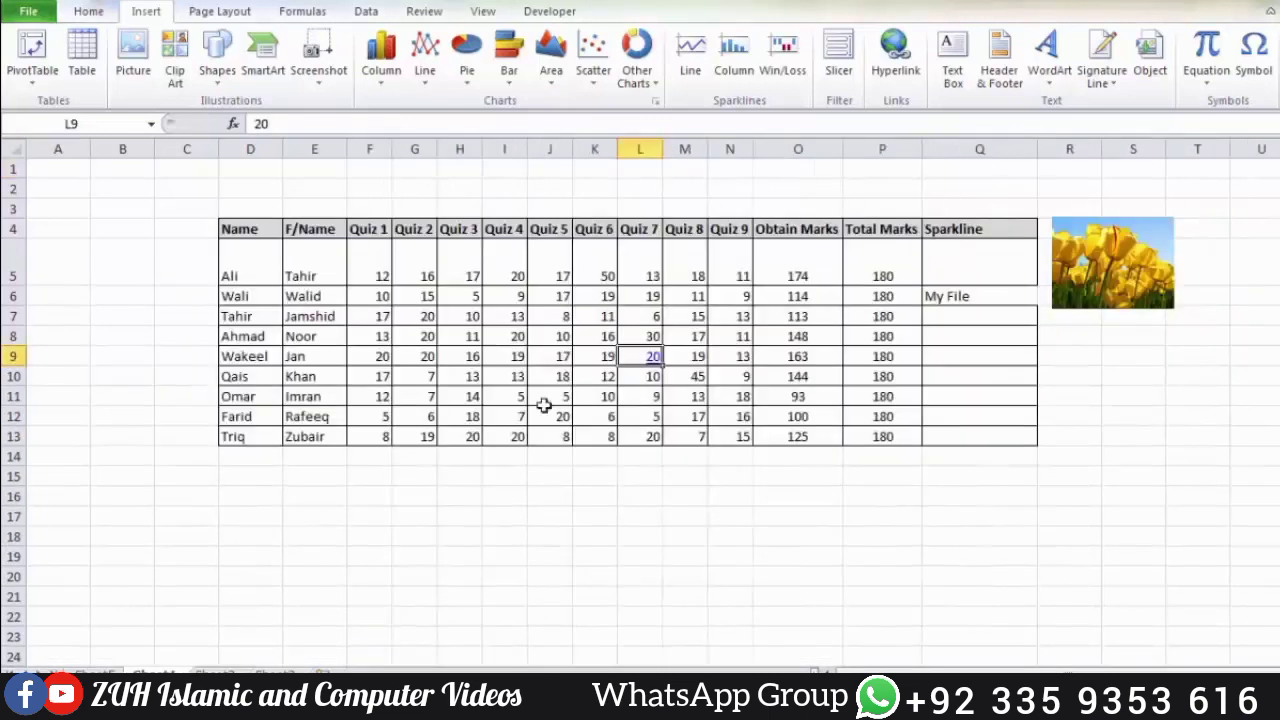
click(1046, 352)
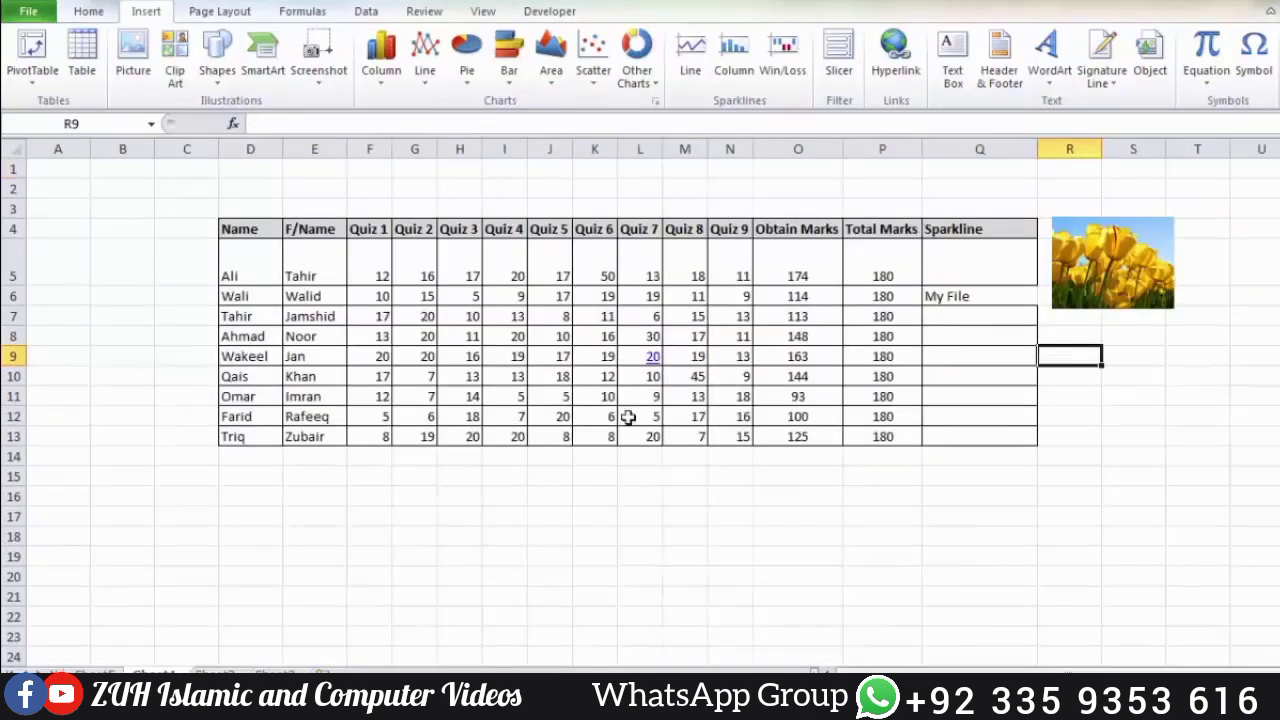
Open the linked Word document from cell L9, close the Office Activation Wizard, and switch back to the Excel workbook
click(652, 360)
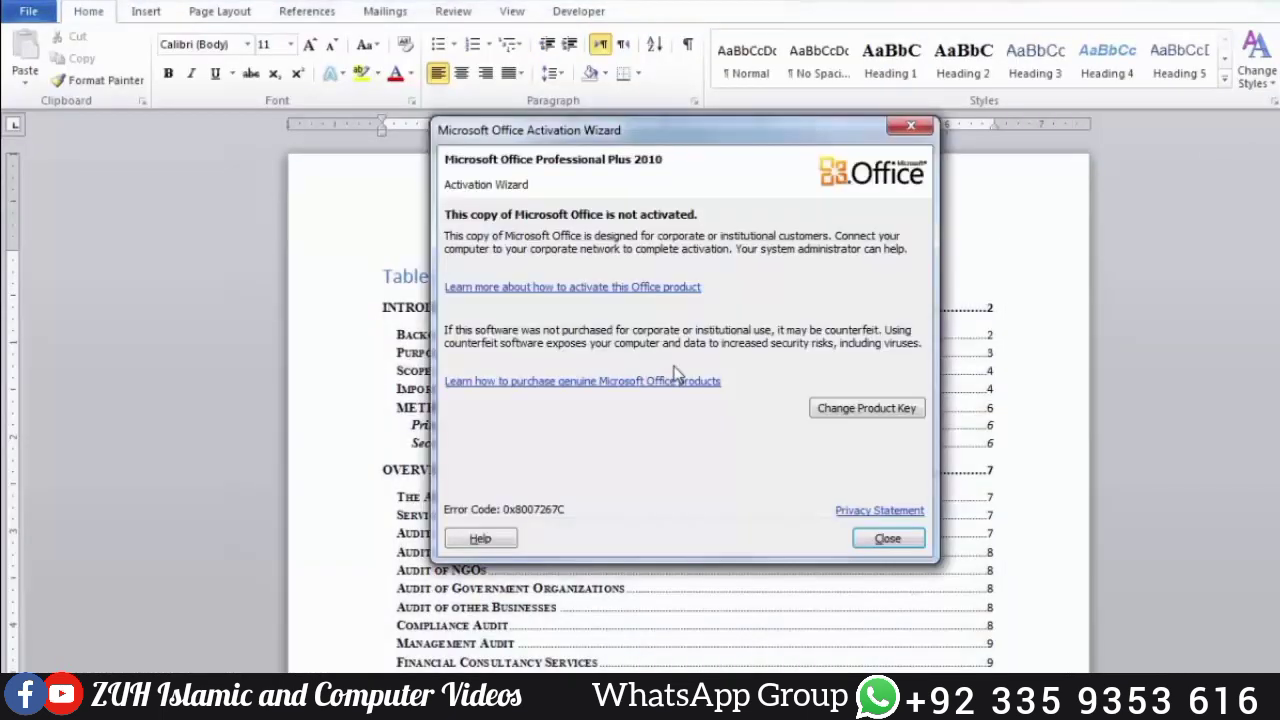
click(888, 538)
key(alt+Tab)
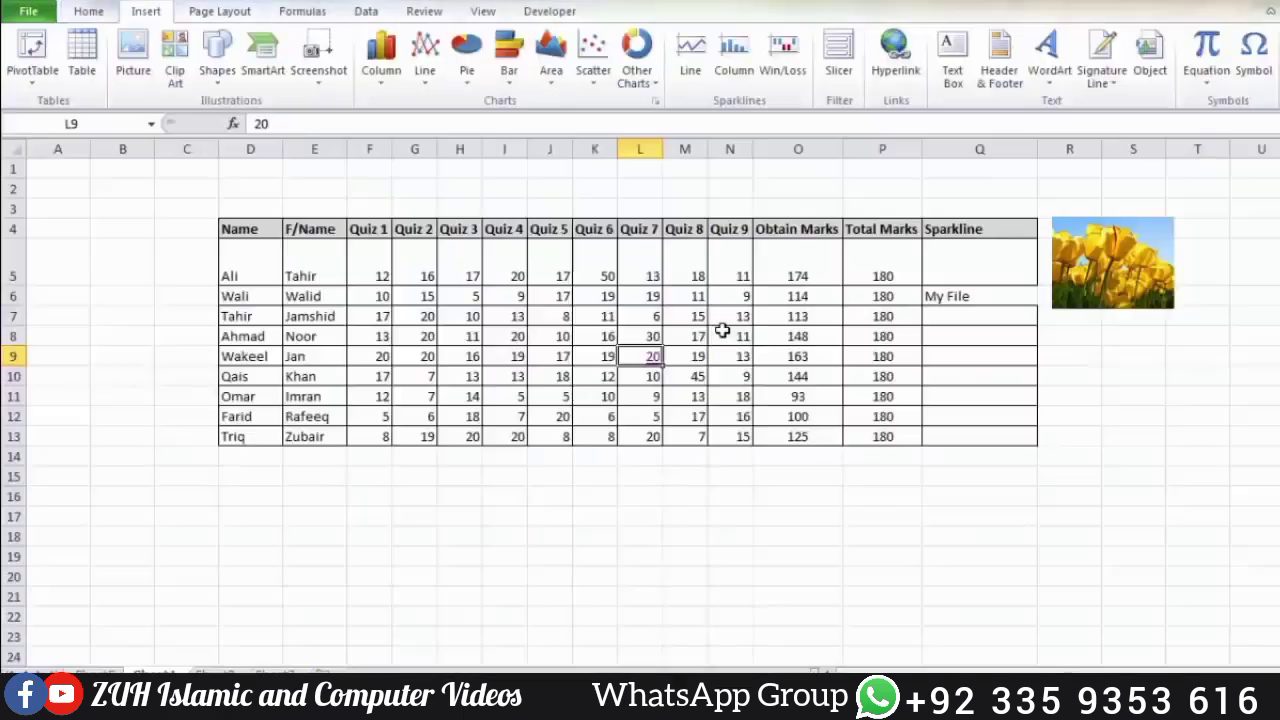
click(677, 334)
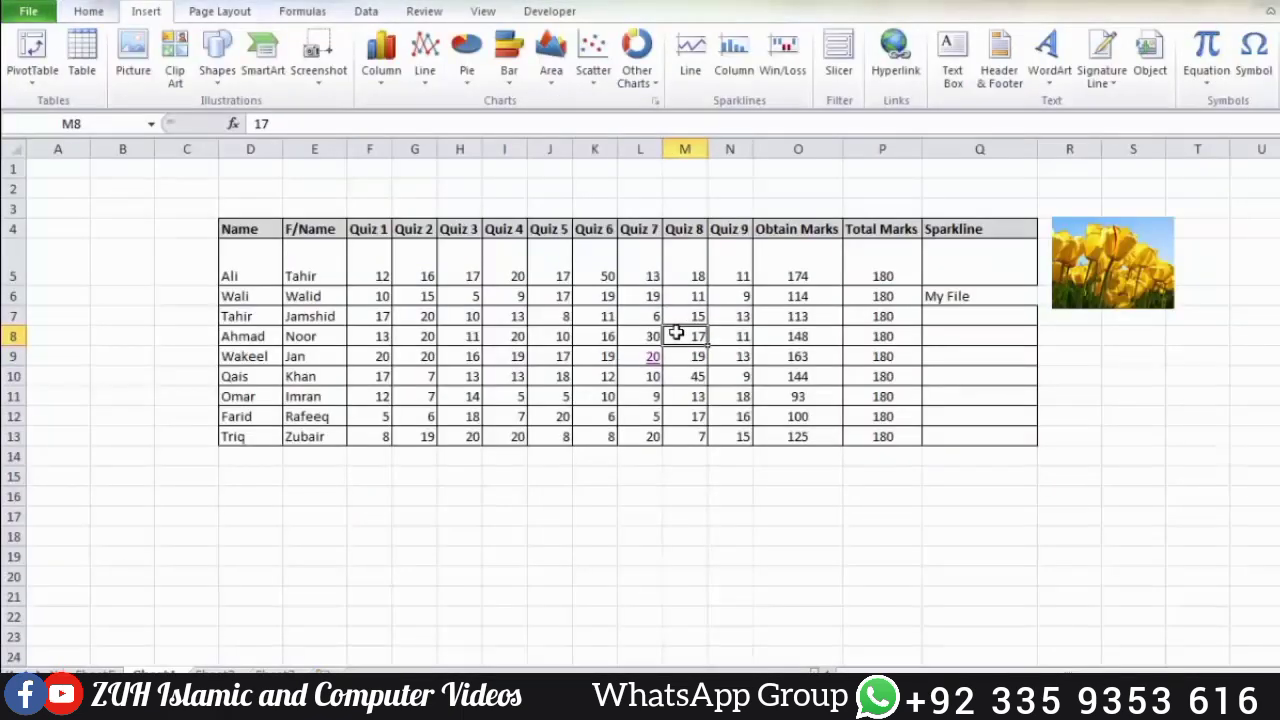